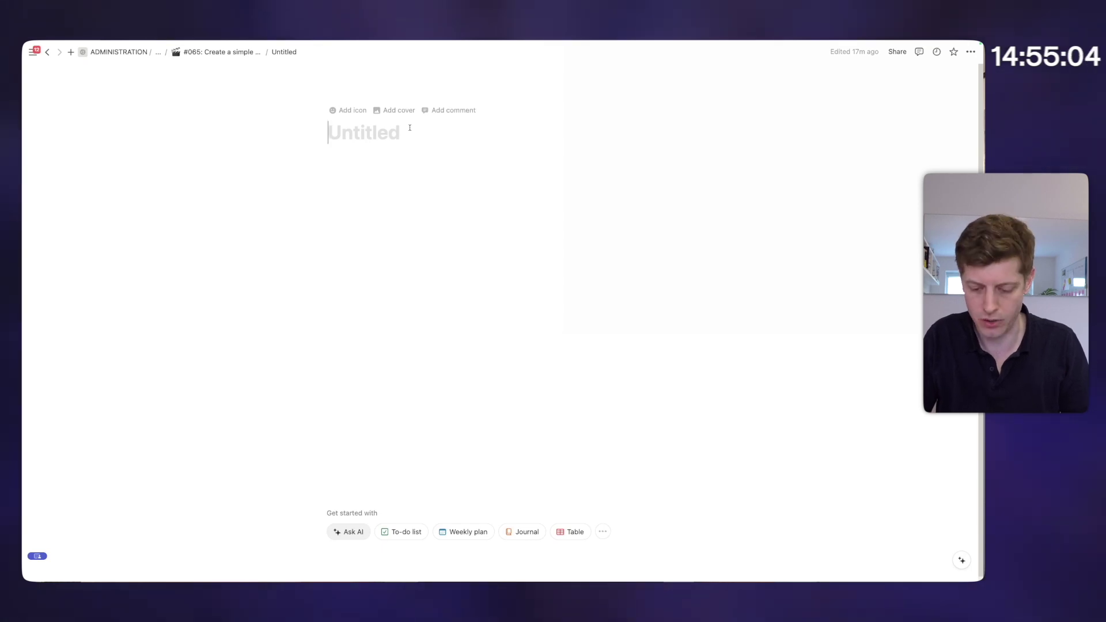
# Step: Title the page 'Address Book', set the red book emoji as its icon, and add blank lines below
pyautogui.write('Address Book')
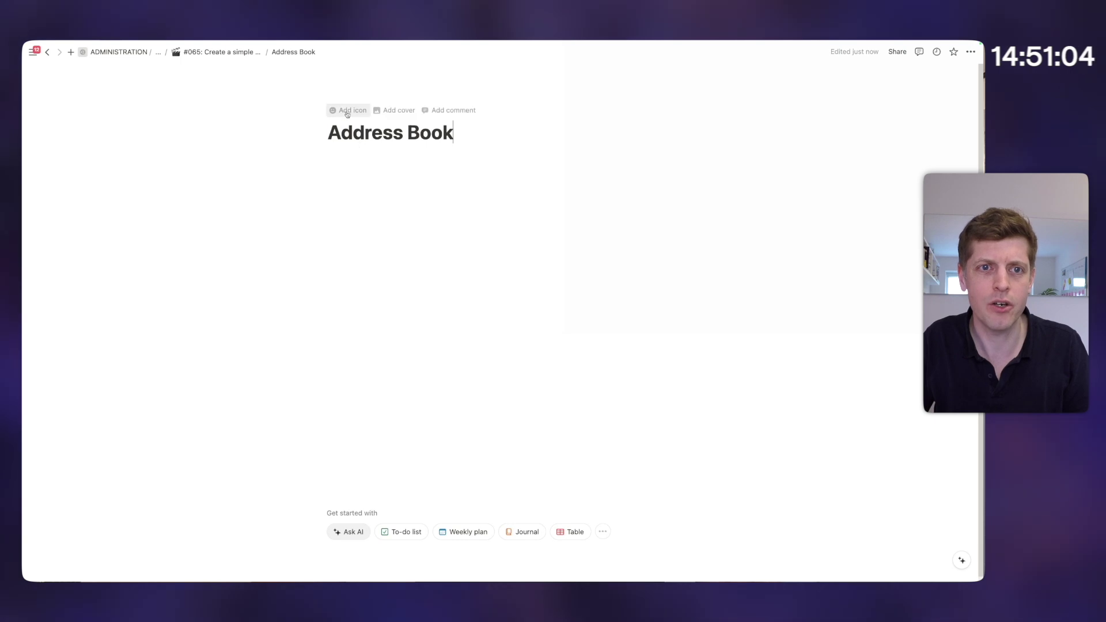
pyautogui.click(347, 114)
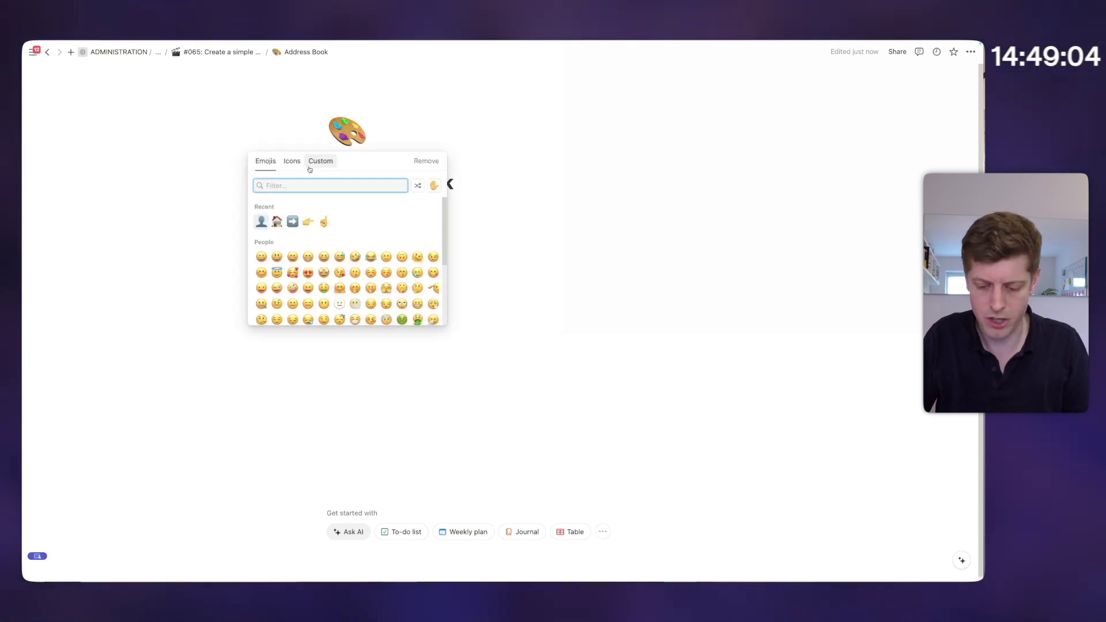
pyautogui.write('address')
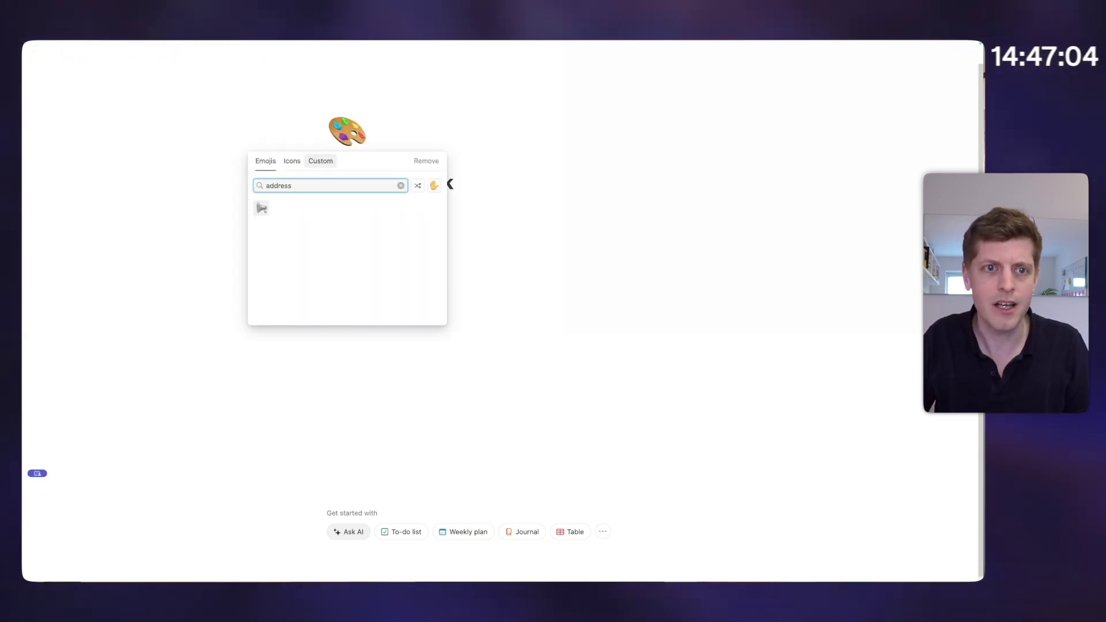
pyautogui.write('Book')
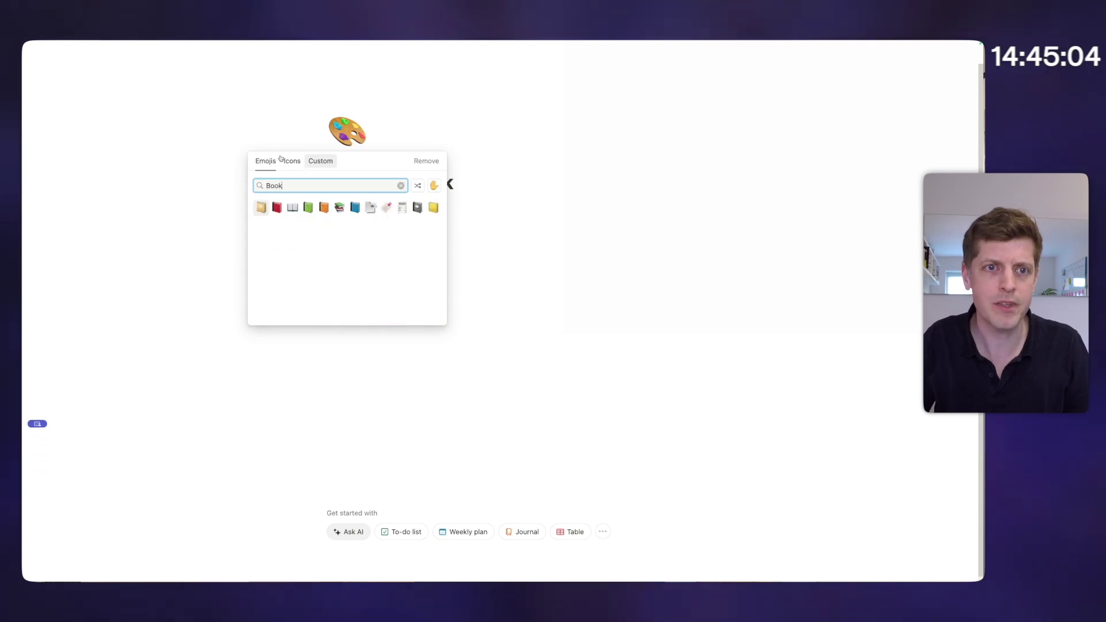
pyautogui.click(277, 208)
pyautogui.click(365, 233)
pyautogui.press('Return')
pyautogui.press('Return')
pyautogui.press('Return')
pyautogui.press('Return')
pyautogui.press('Return')
pyautogui.press('Return')
pyautogui.press('Return')
pyautogui.press('Return')
pyautogui.press('Return')
pyautogui.press('Return')
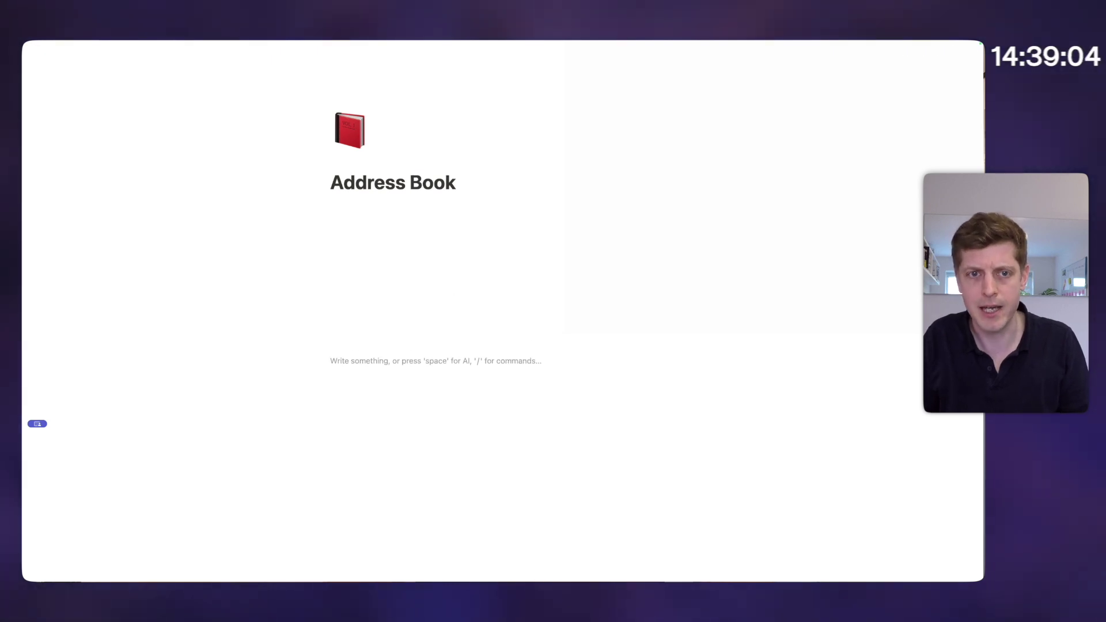
# Step: Add a Heading 3 'Database' and insert an inline database table beneath it
pyautogui.write('#')
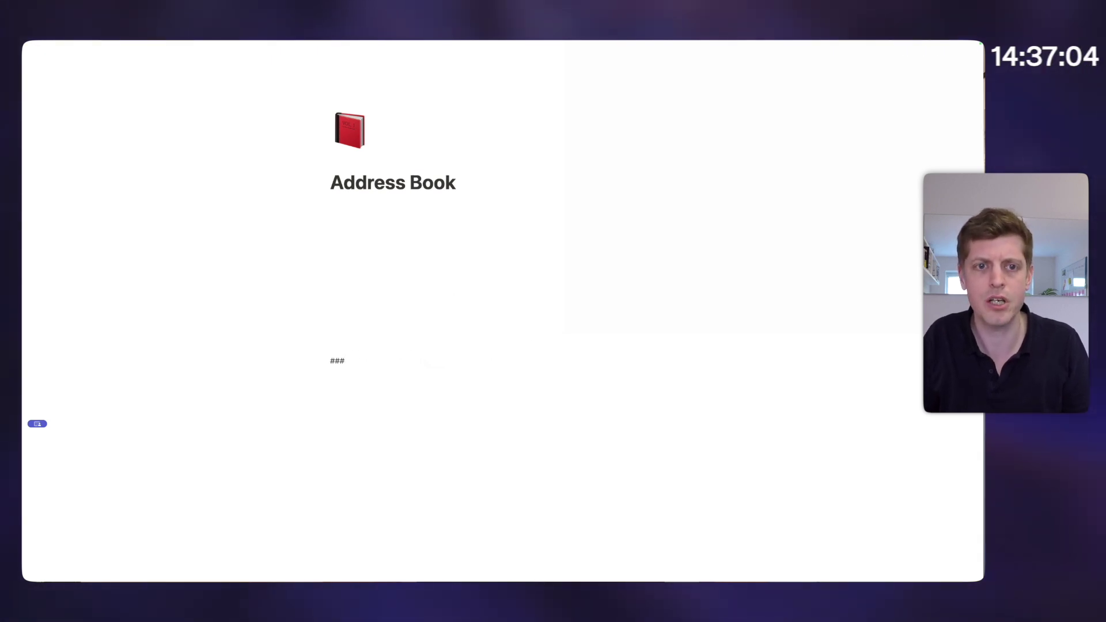
pyautogui.write('##')
pyautogui.write('Data')
pyautogui.write('base')
pyautogui.press('Return')
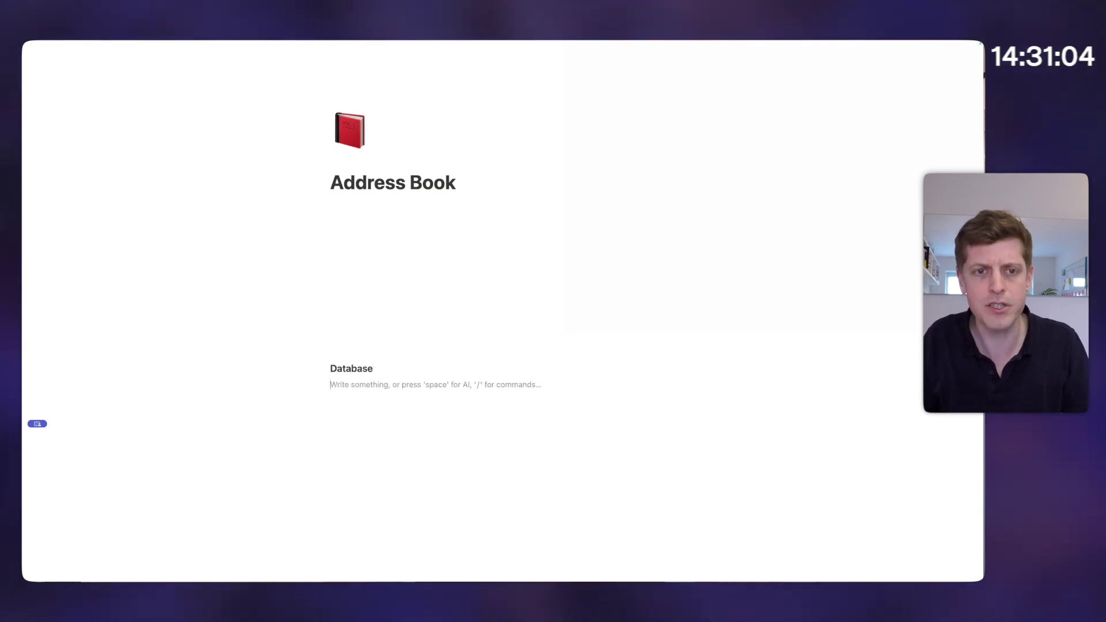
pyautogui.write('/')
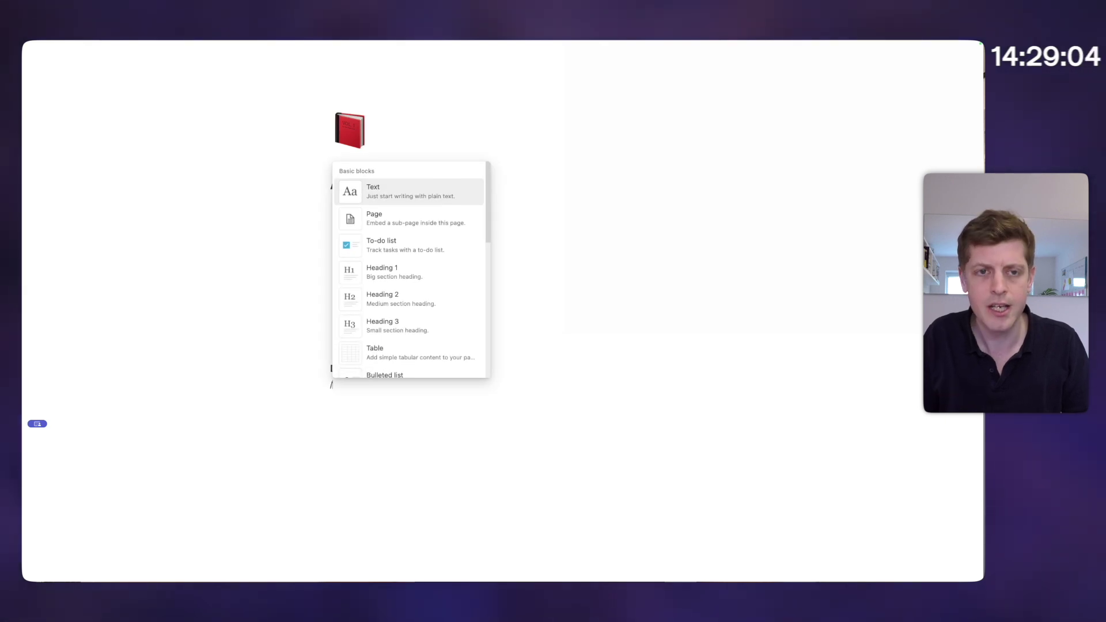
pyautogui.write('inline')
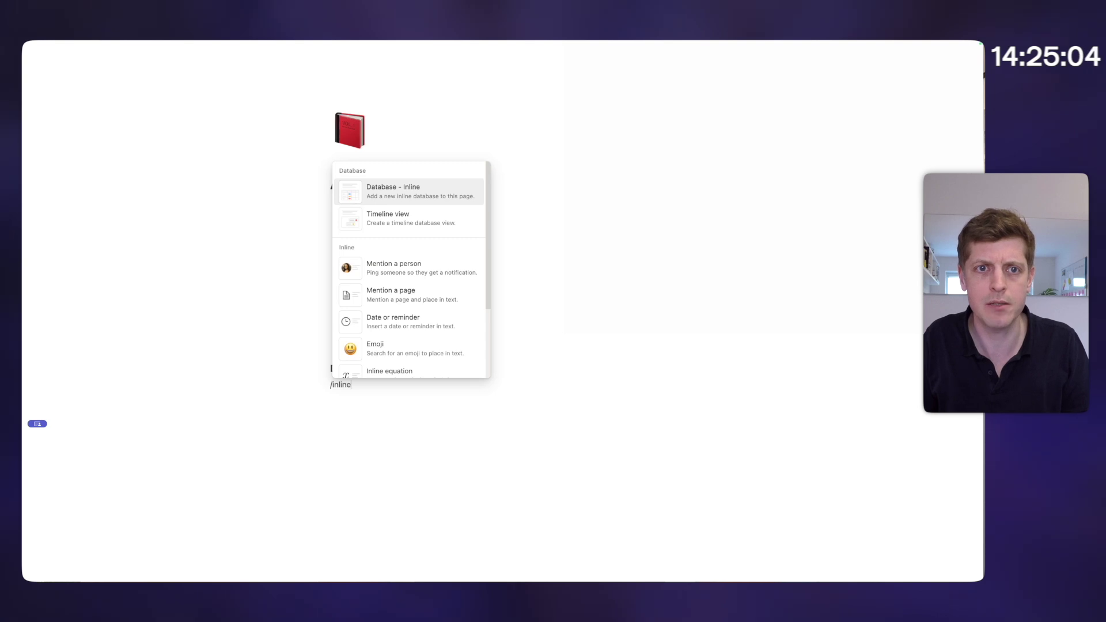
pyautogui.press('Return')
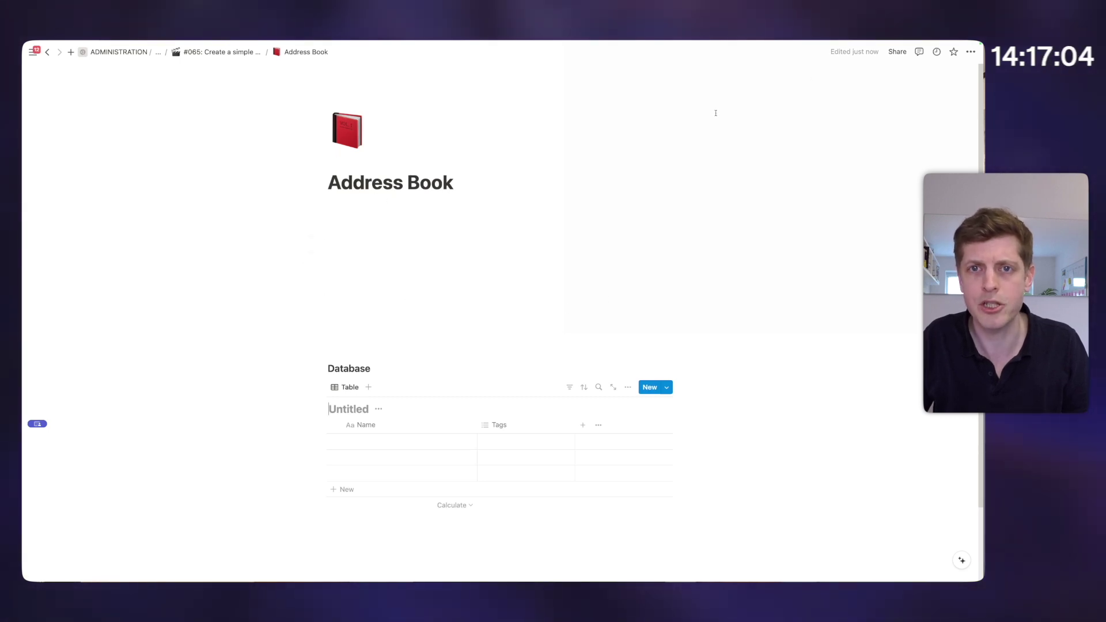
# Step: Switch the page to full width and title the inline database 'Address Book'
pyautogui.click(970, 53)
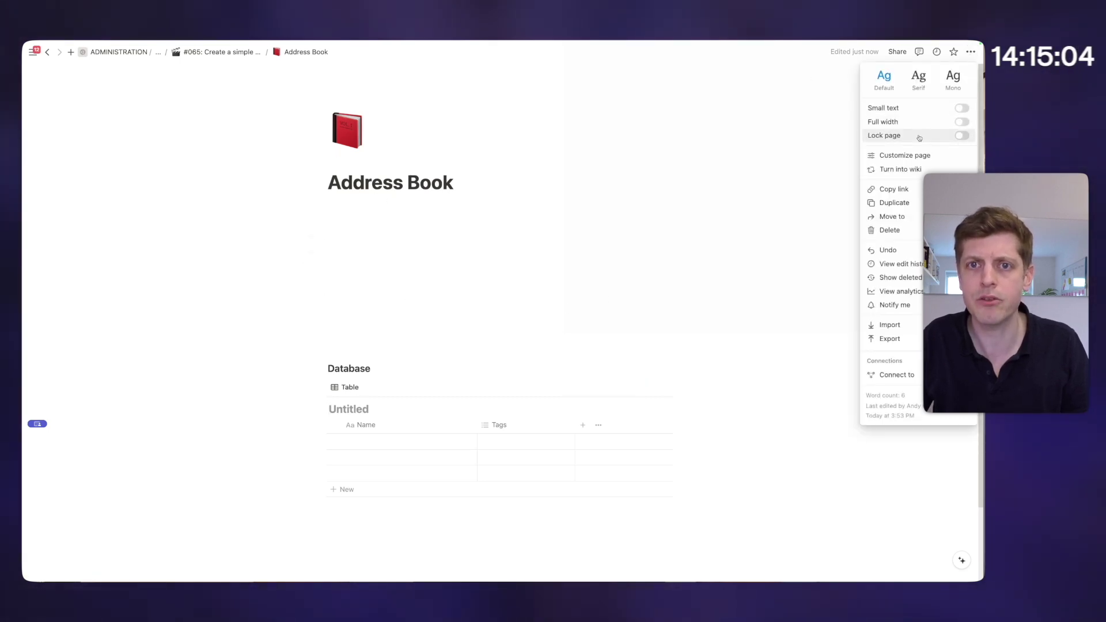
pyautogui.click(960, 122)
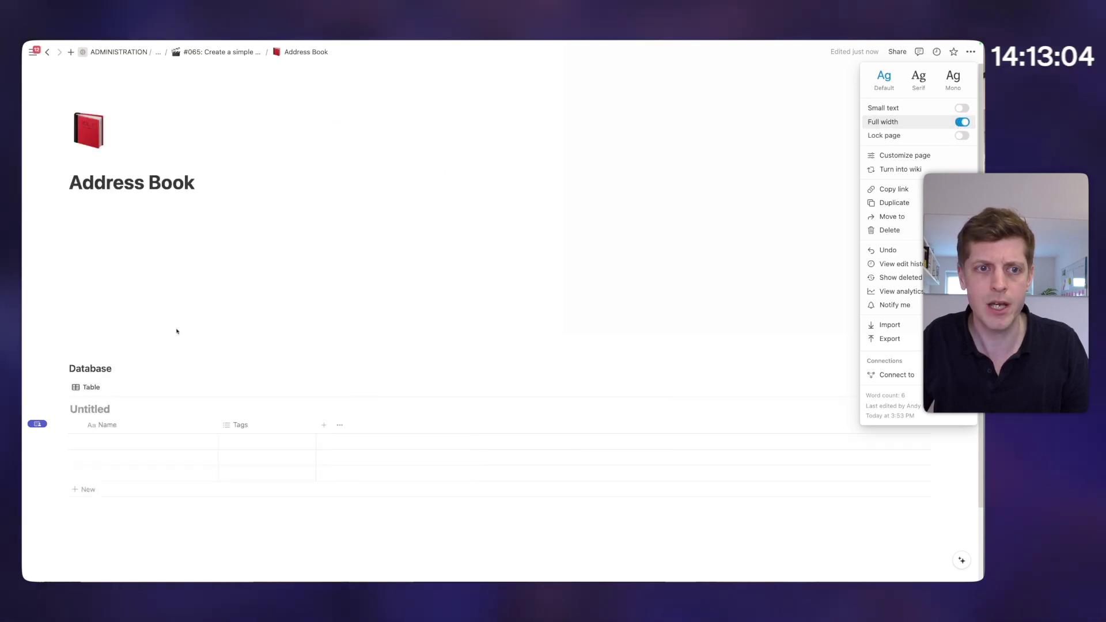
pyautogui.click(80, 410)
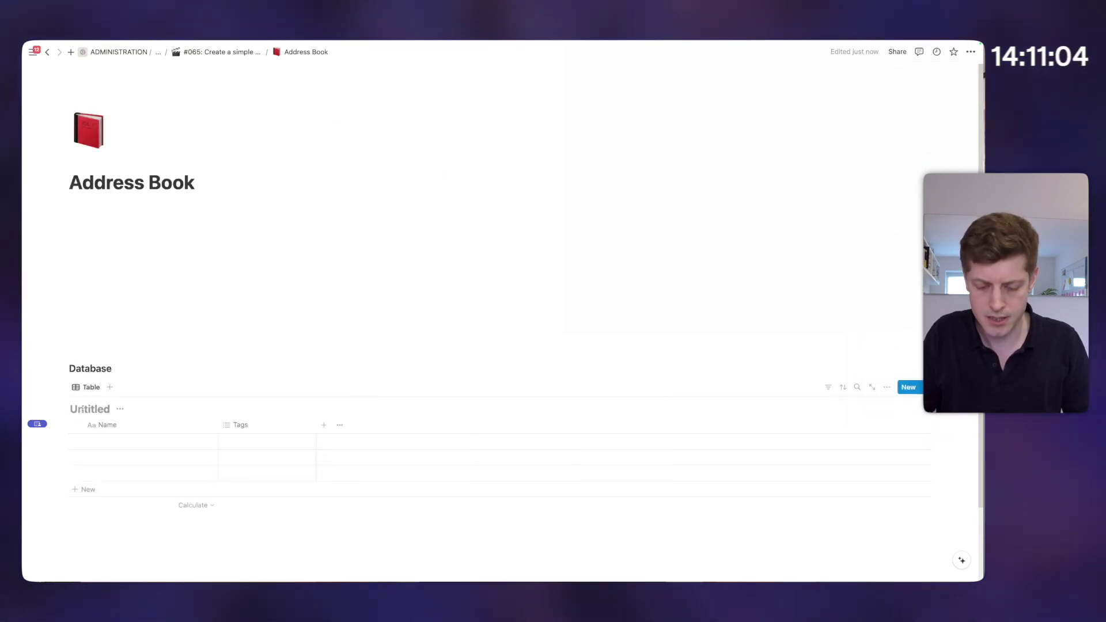
pyautogui.write('Address Book')
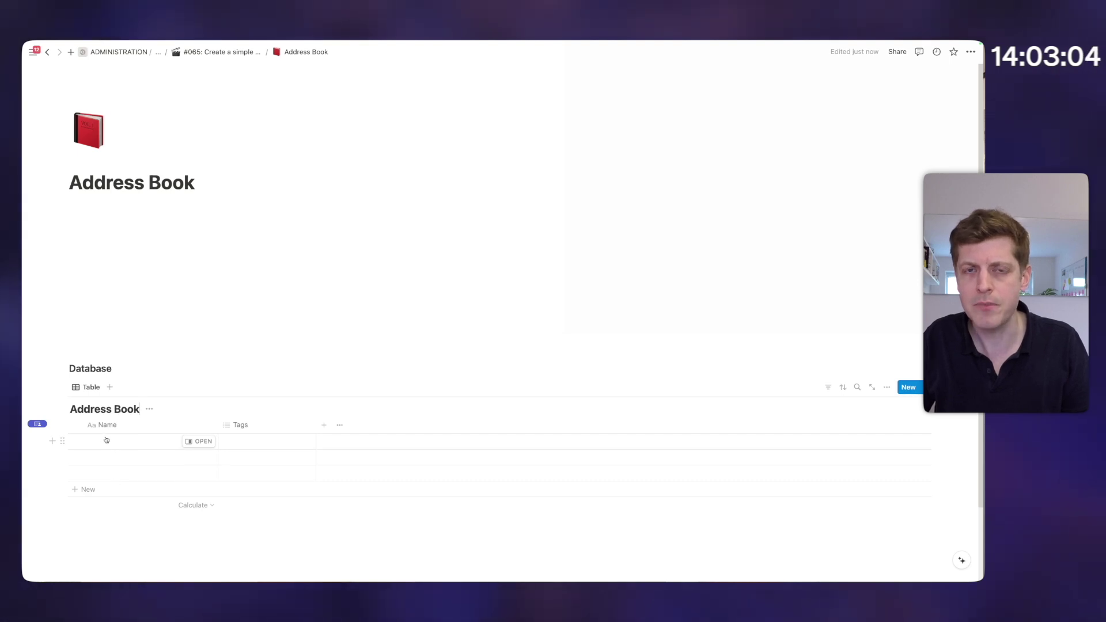
# Step: Rename the Name column to 'Contact Name' and delete the Tags property
pyautogui.click(108, 426)
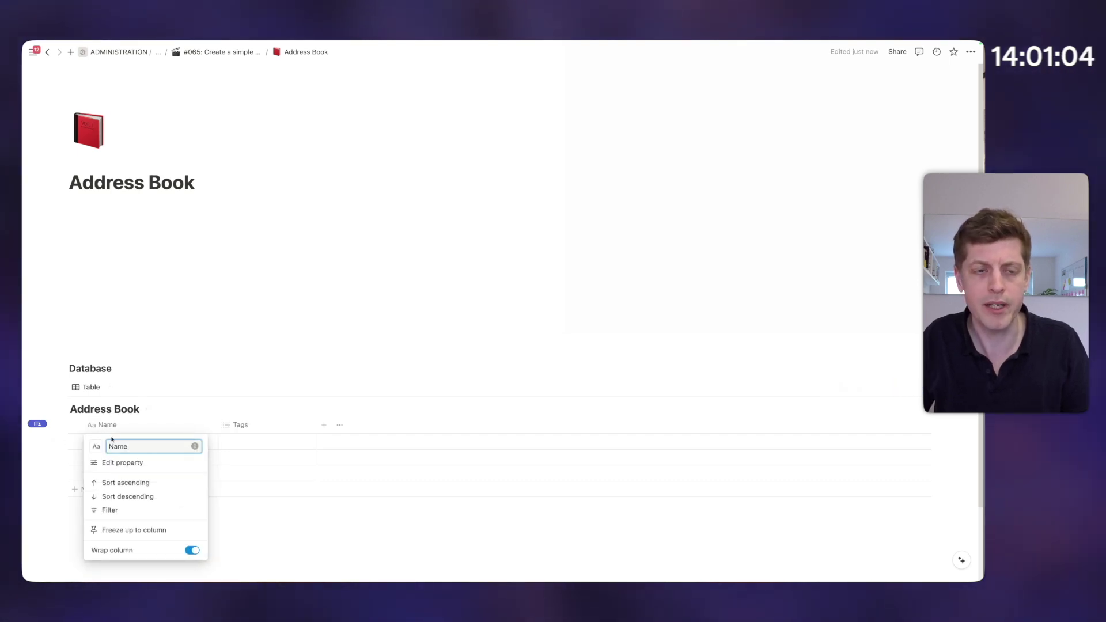
pyautogui.doubleClick(133, 446)
pyautogui.write('Contact Name')
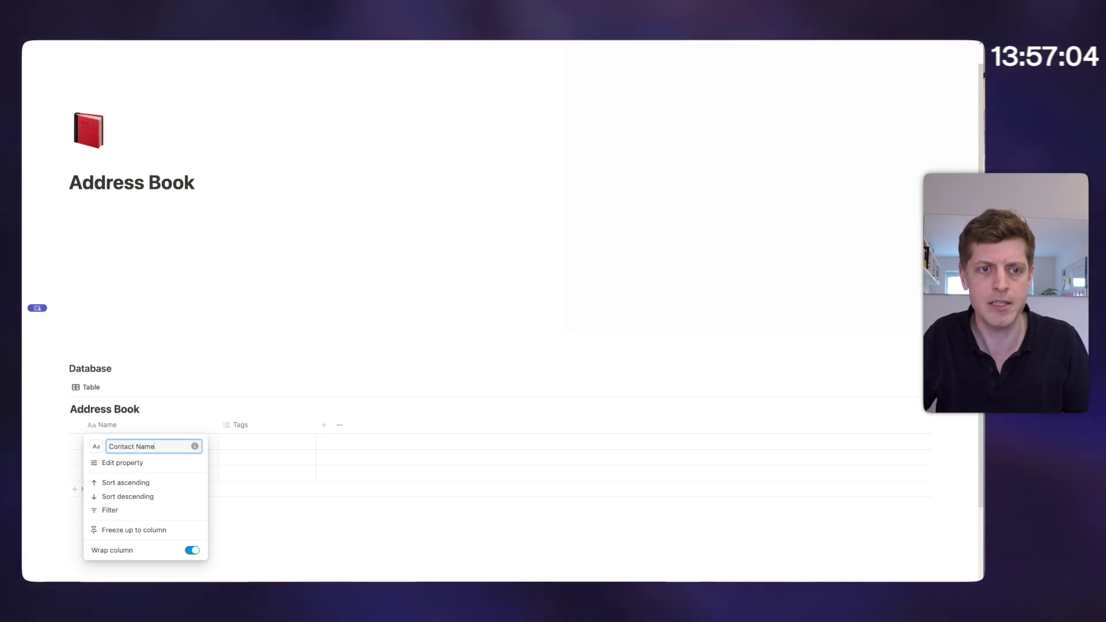
pyautogui.click(230, 387)
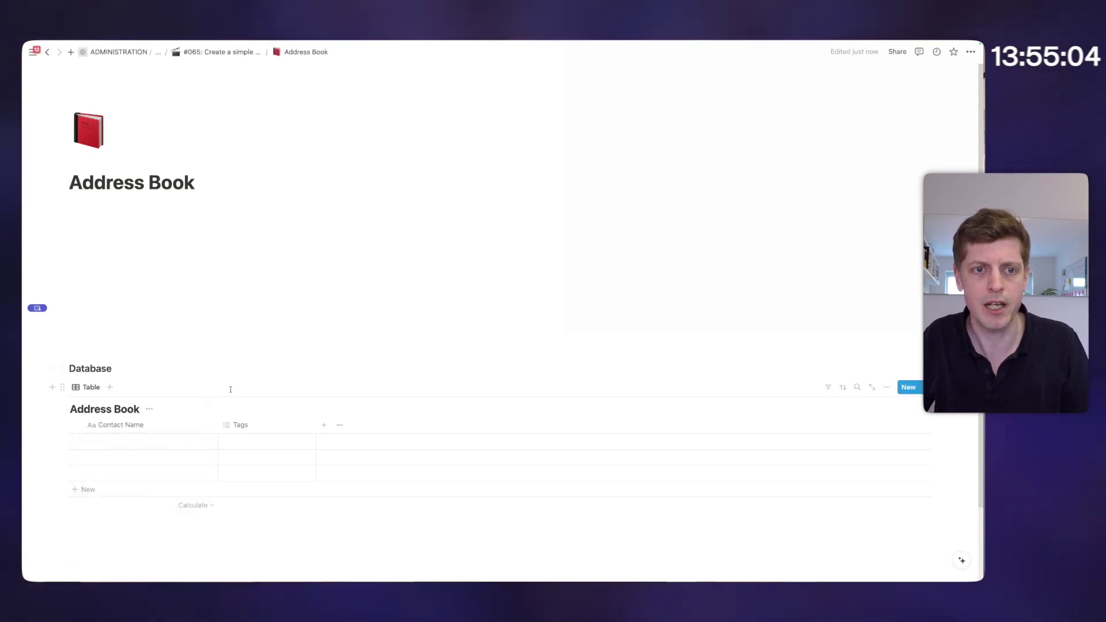
pyautogui.click(245, 429)
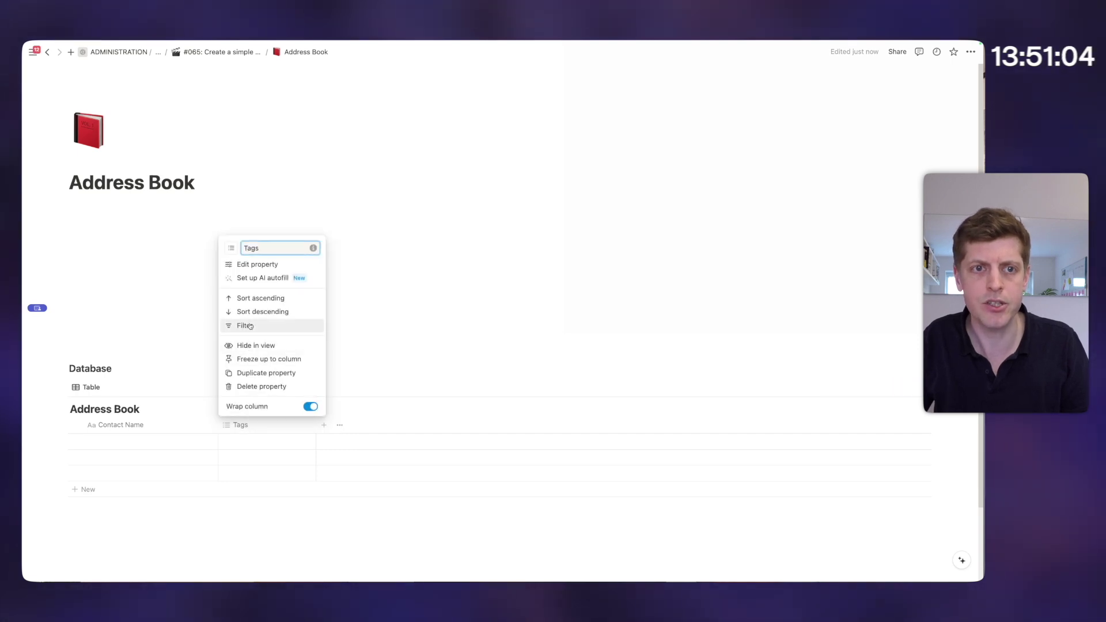
pyautogui.click(259, 386)
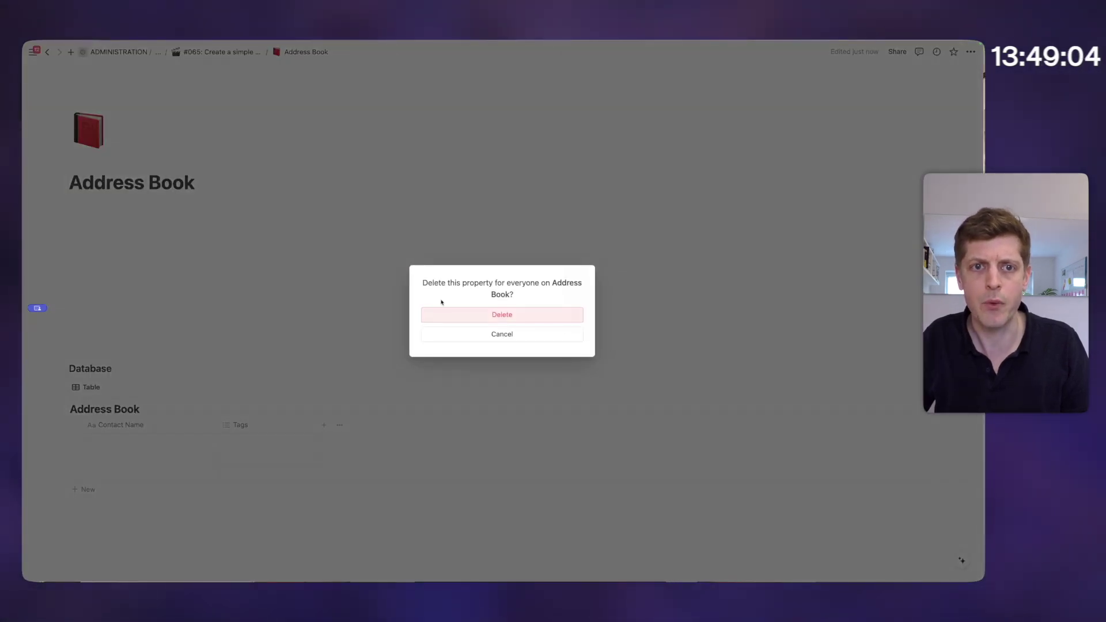
pyautogui.click(442, 314)
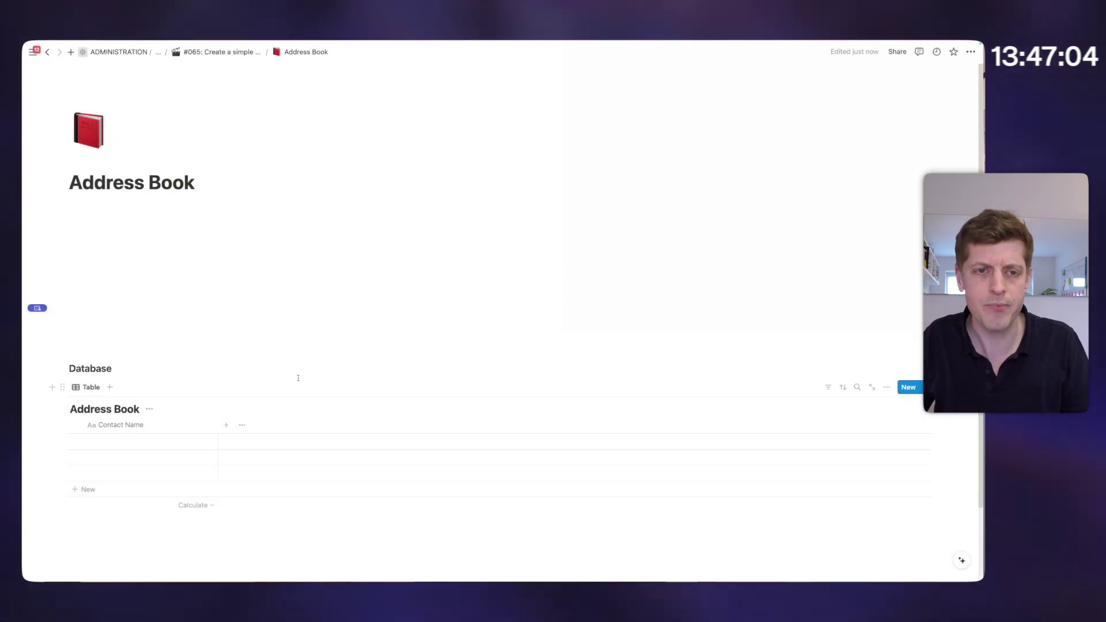
# Step: Add a Text property named 'Address' to the table
pyautogui.click(226, 425)
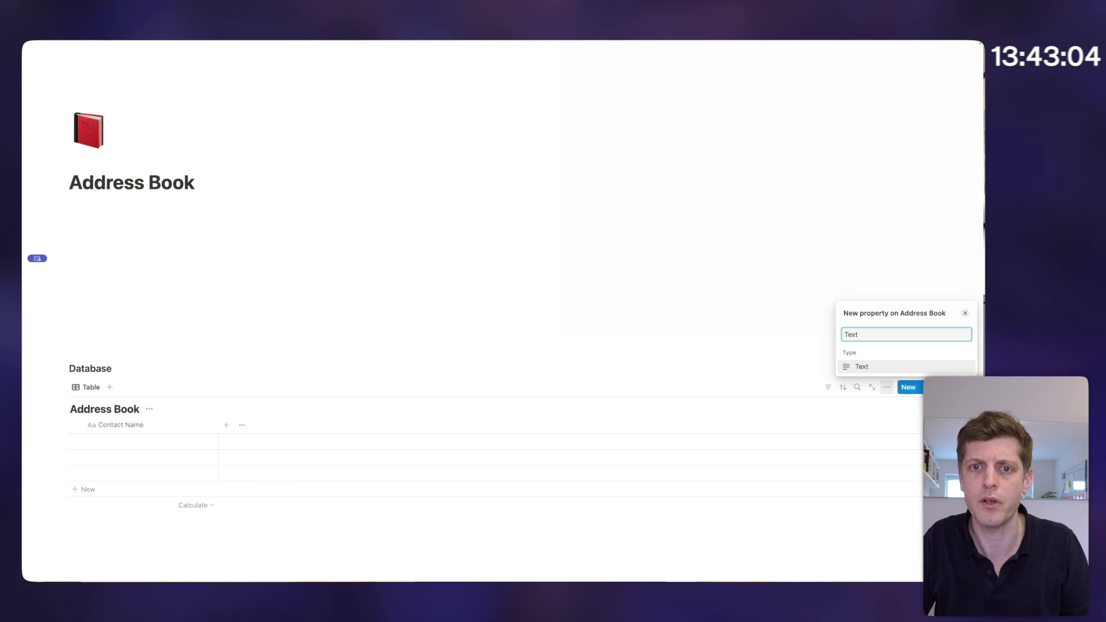
pyautogui.press('Return')
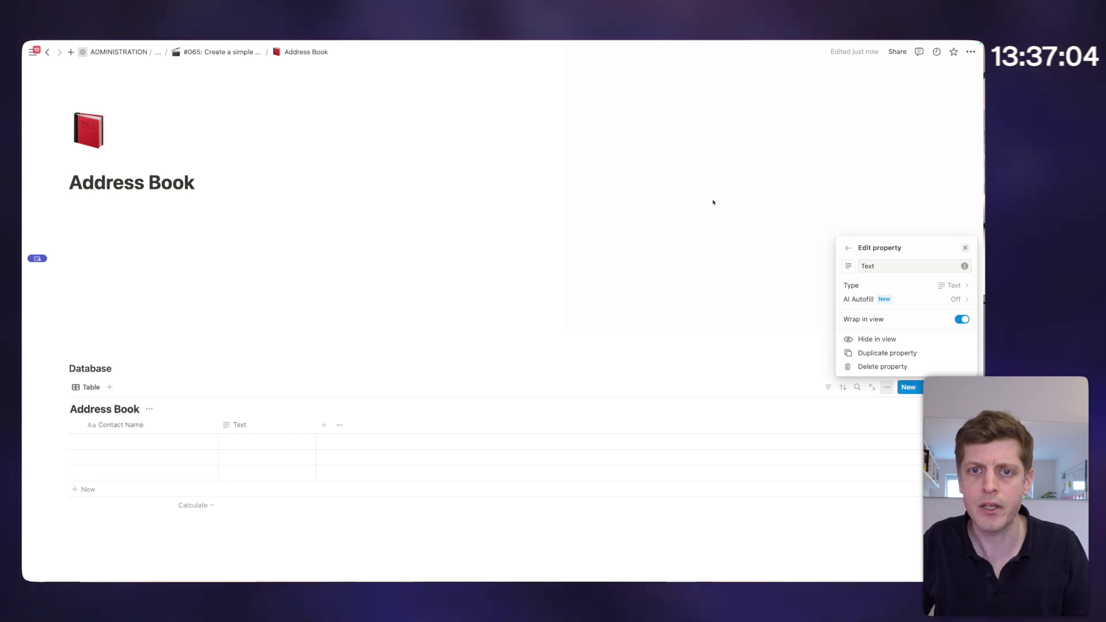
pyautogui.doubleClick(881, 266)
pyautogui.write('Address')
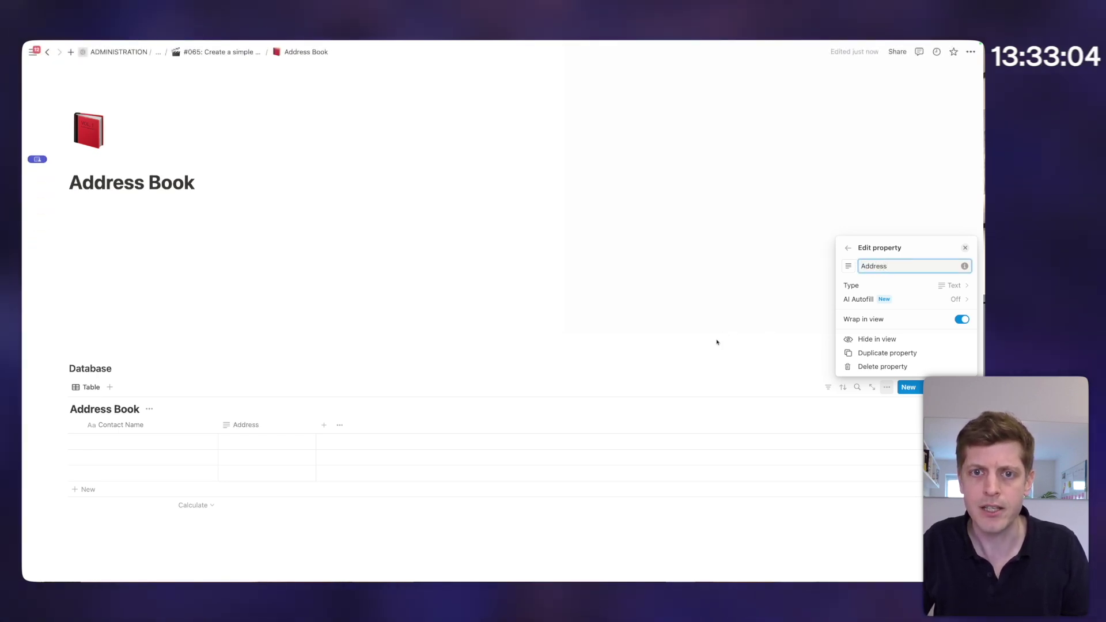
pyautogui.click(448, 411)
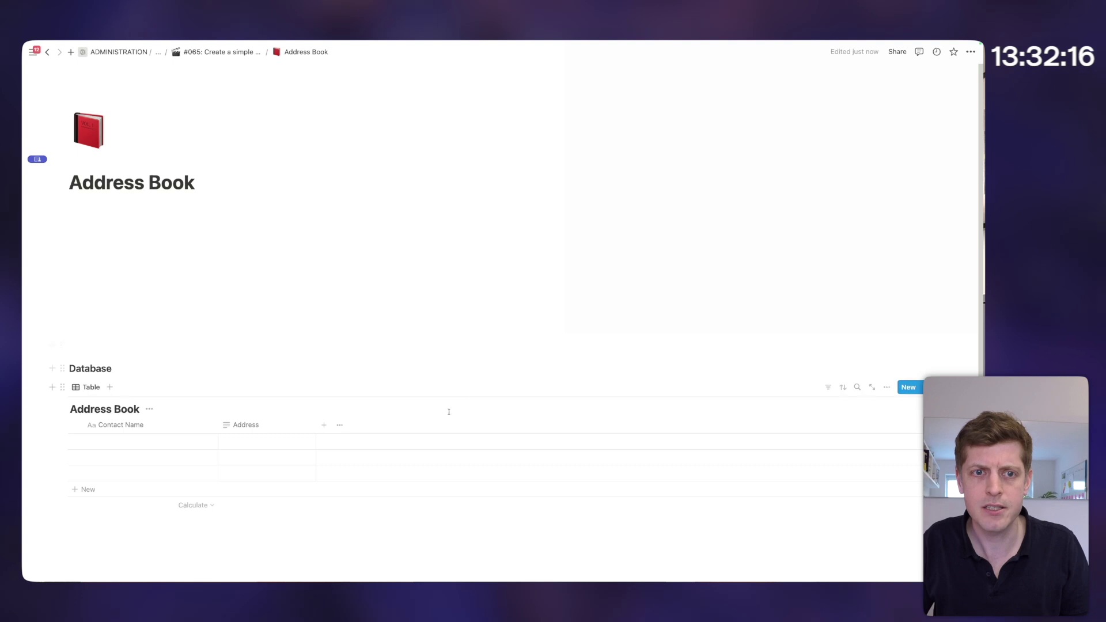
# Step: Add a Phone property named 'Mobile'
pyautogui.click(322, 426)
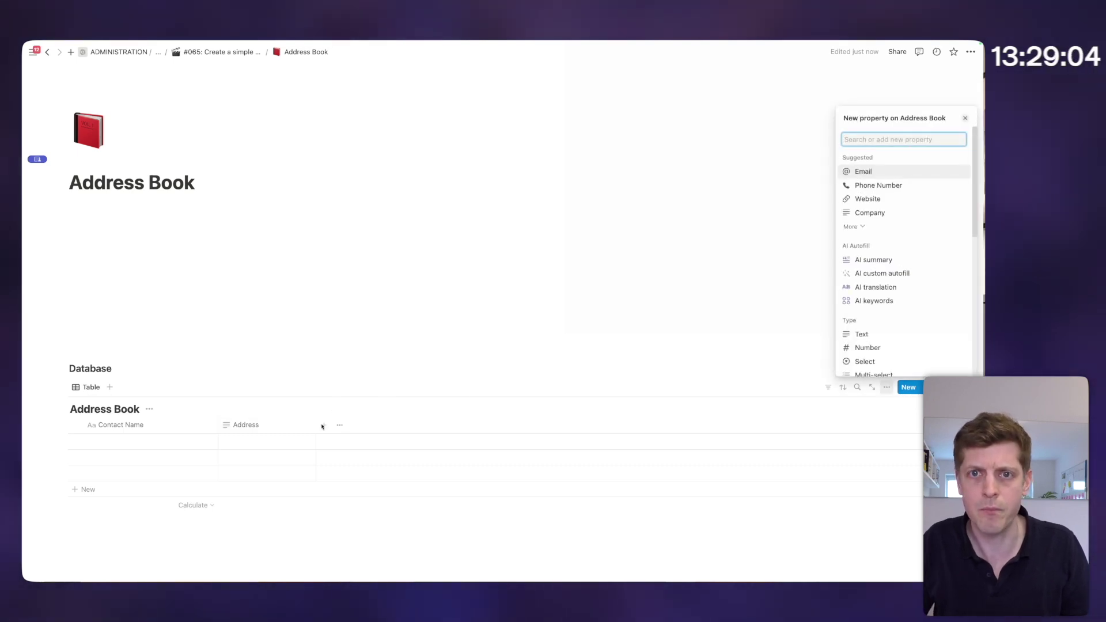
pyautogui.write('Phone')
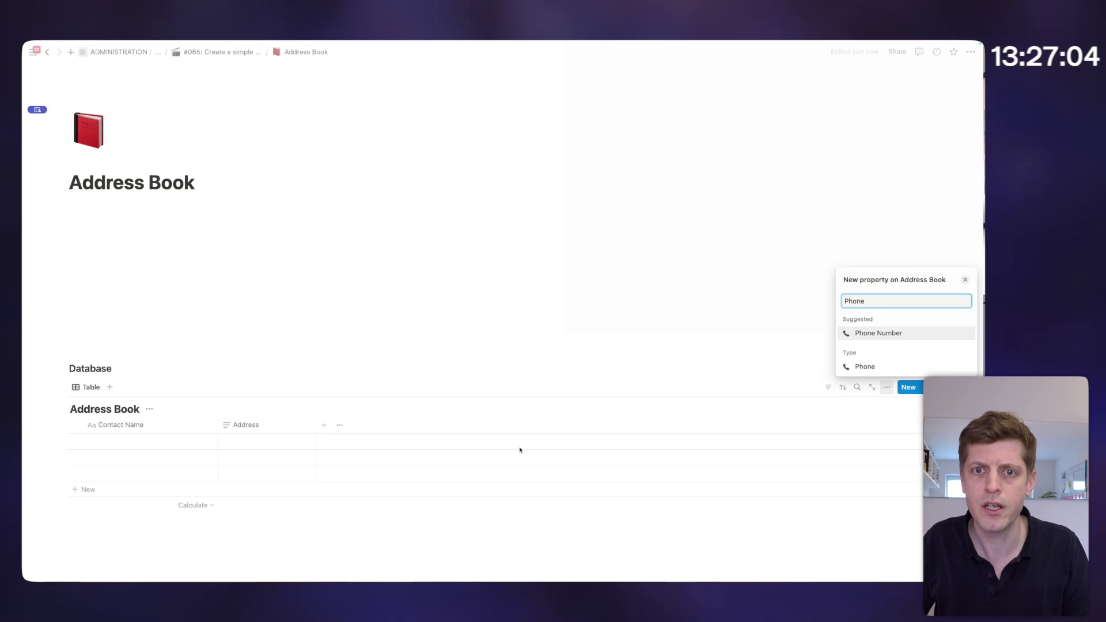
pyautogui.click(864, 367)
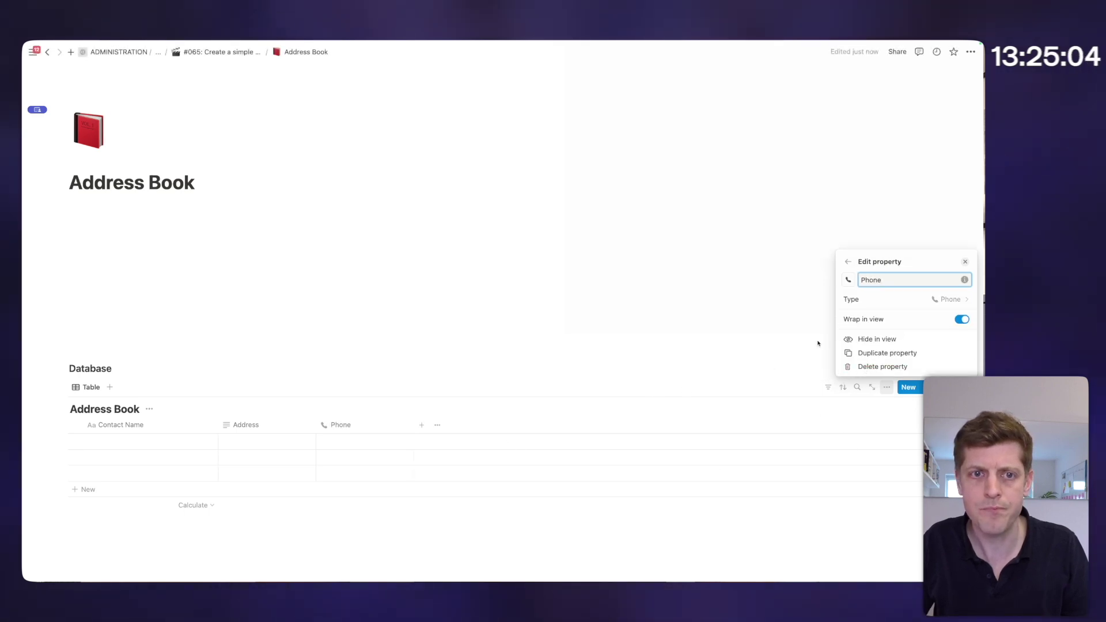
pyautogui.doubleClick(886, 281)
pyautogui.write('Mobile')
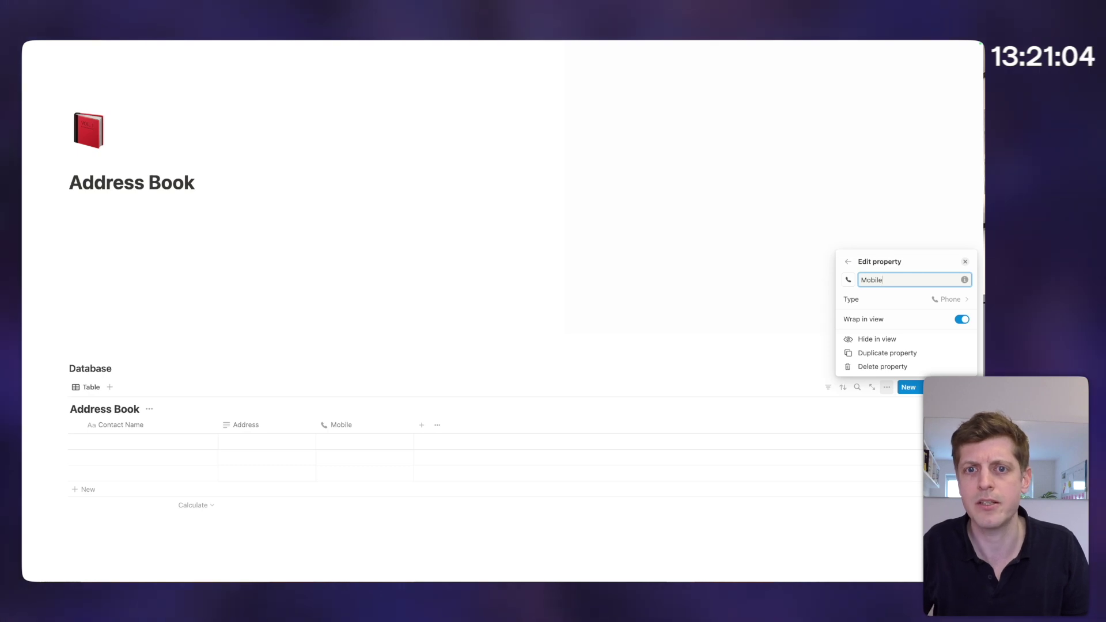
pyautogui.press('Return')
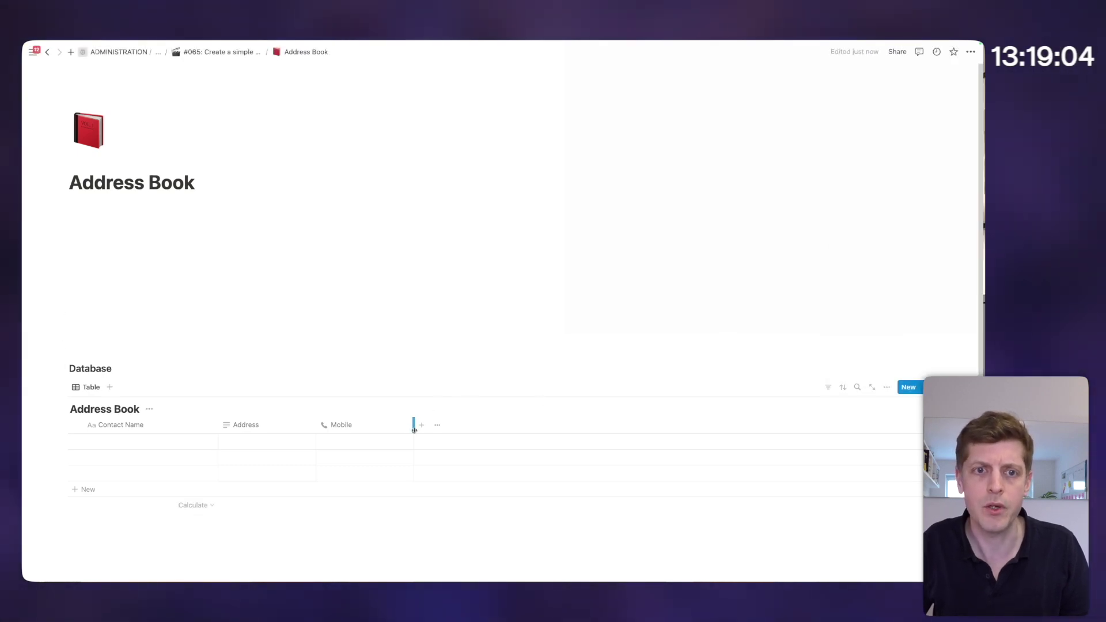
# Step: Add an Email-type column to the table
pyautogui.click(422, 426)
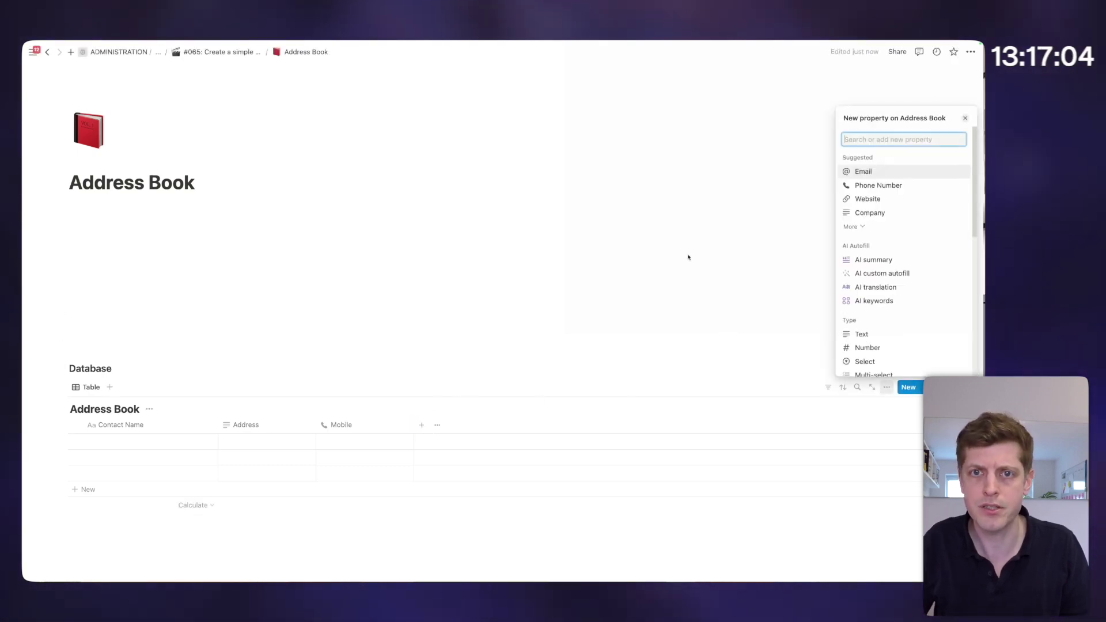
pyautogui.write('Email')
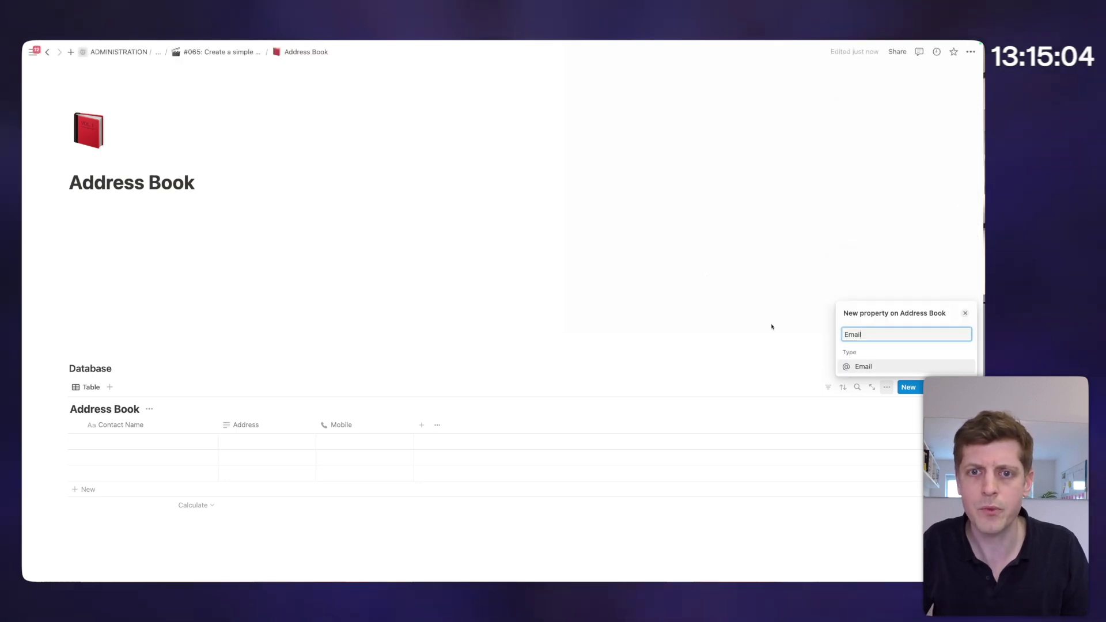
pyautogui.press('Return')
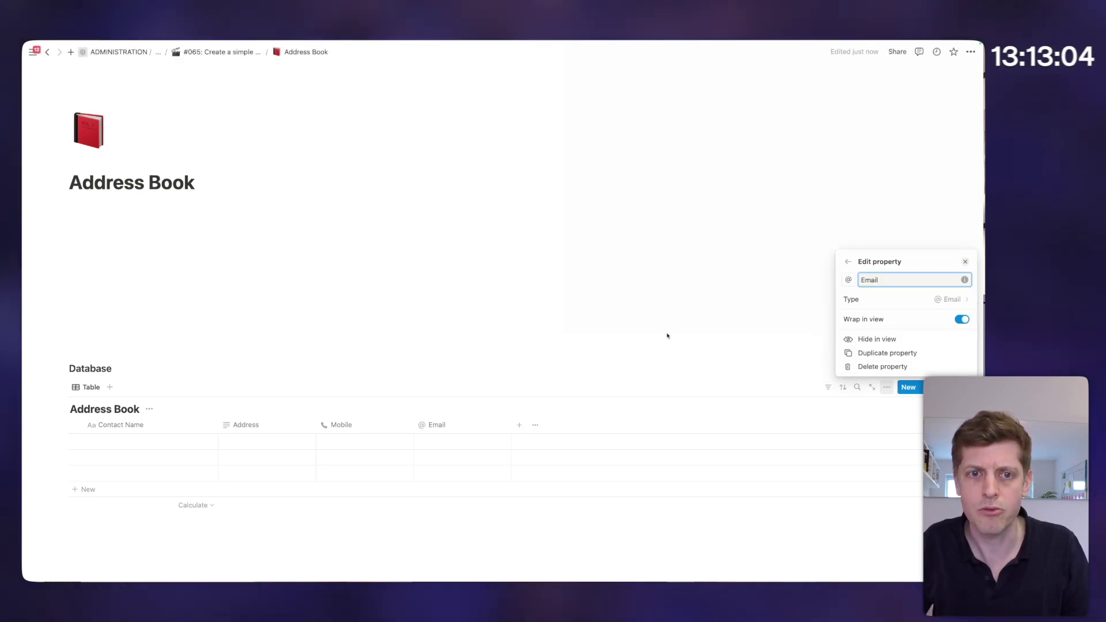
pyautogui.click(667, 335)
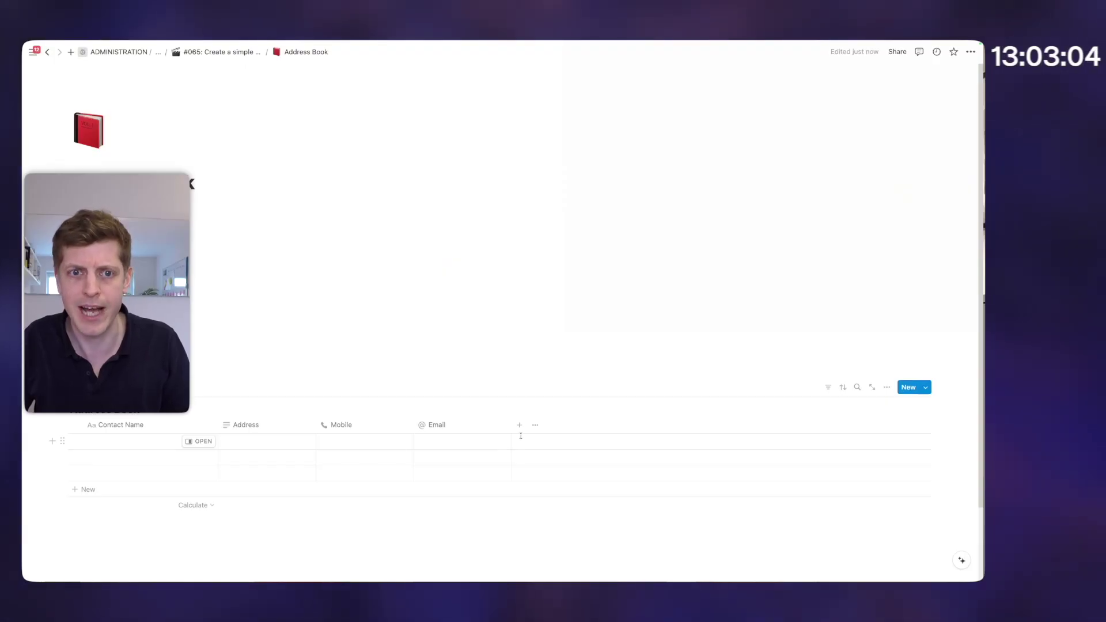
# Step: Add a Select column named 'Category'
pyautogui.click(518, 425)
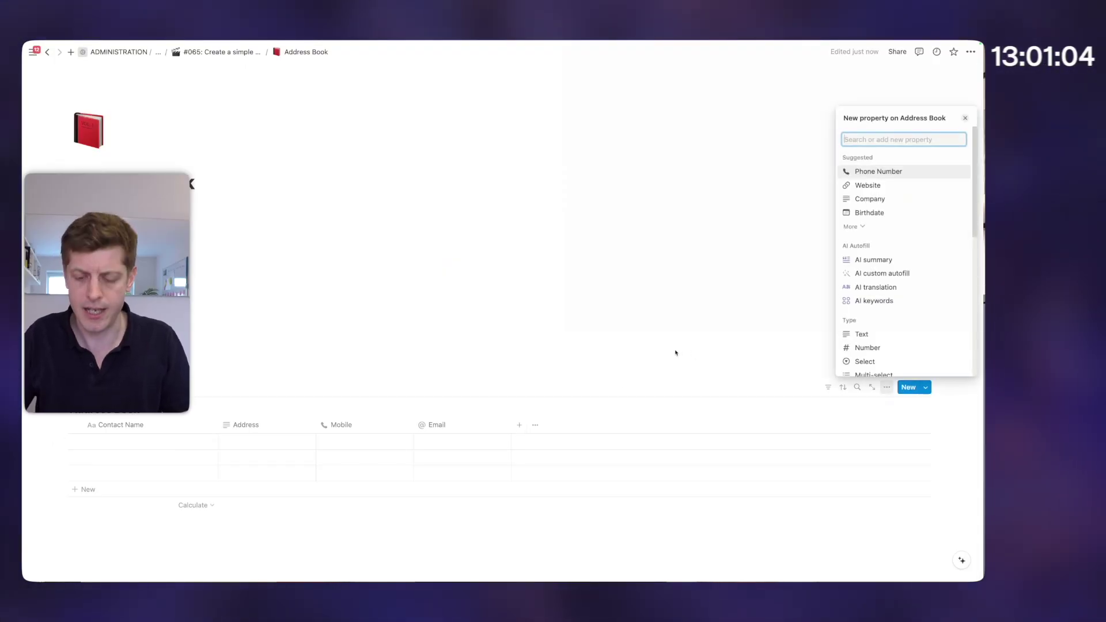
pyautogui.write('Sele')
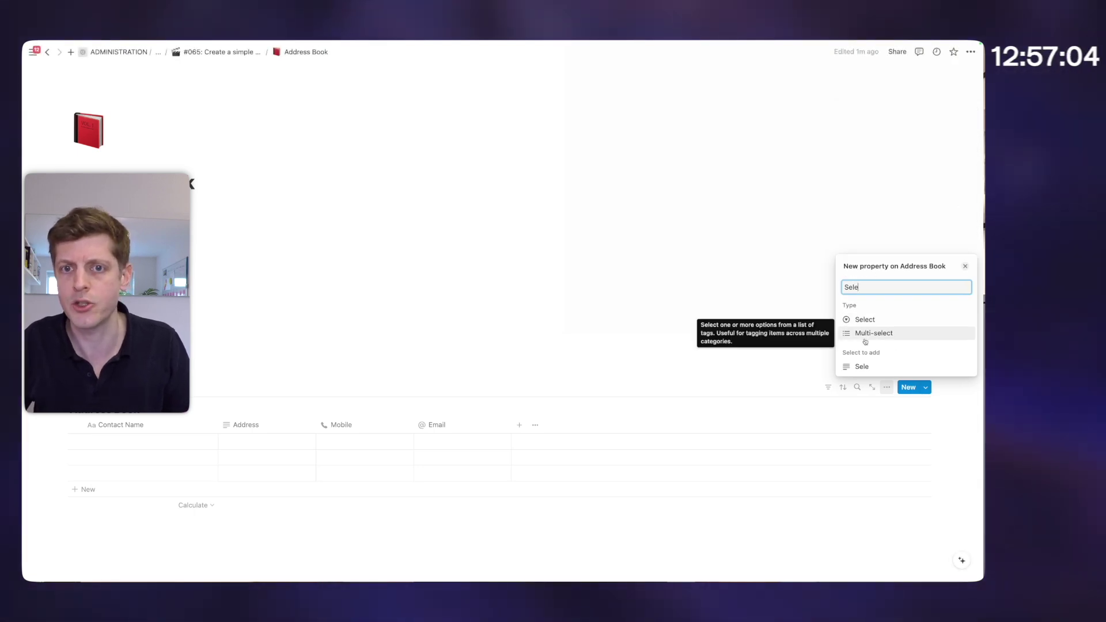
pyautogui.click(864, 320)
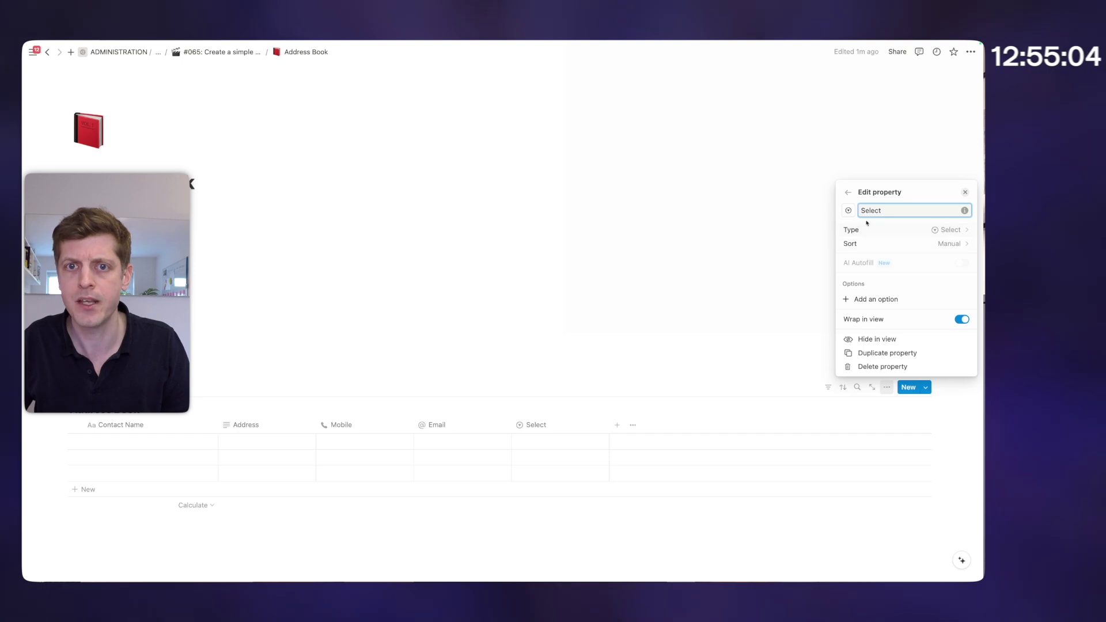
pyautogui.write('Catergo')
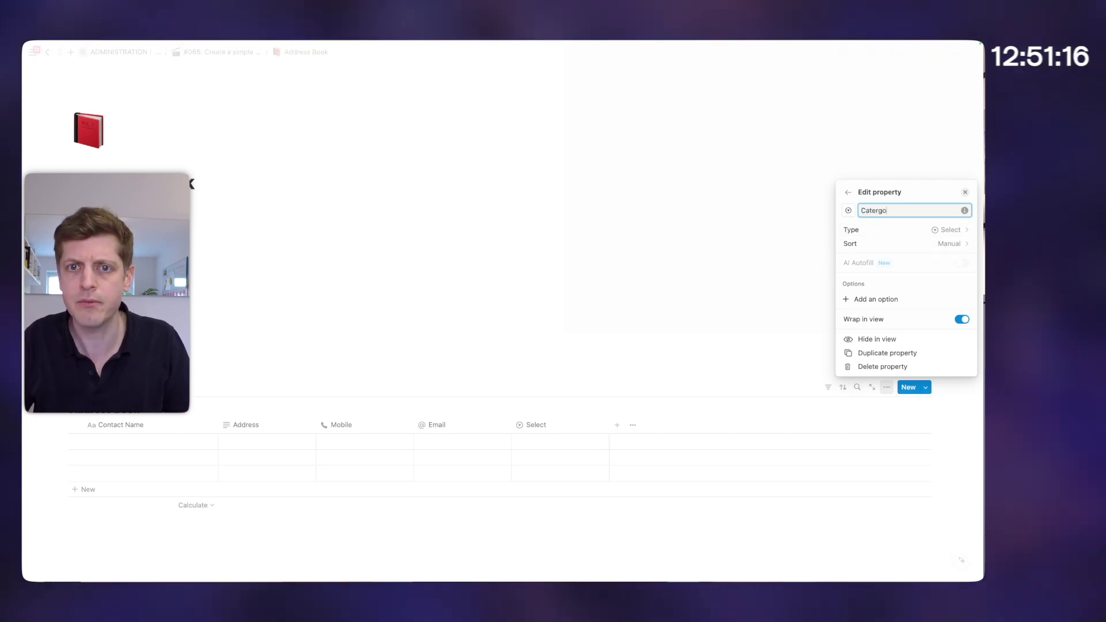
pyautogui.press('BackSpace')
pyautogui.write('rgro')
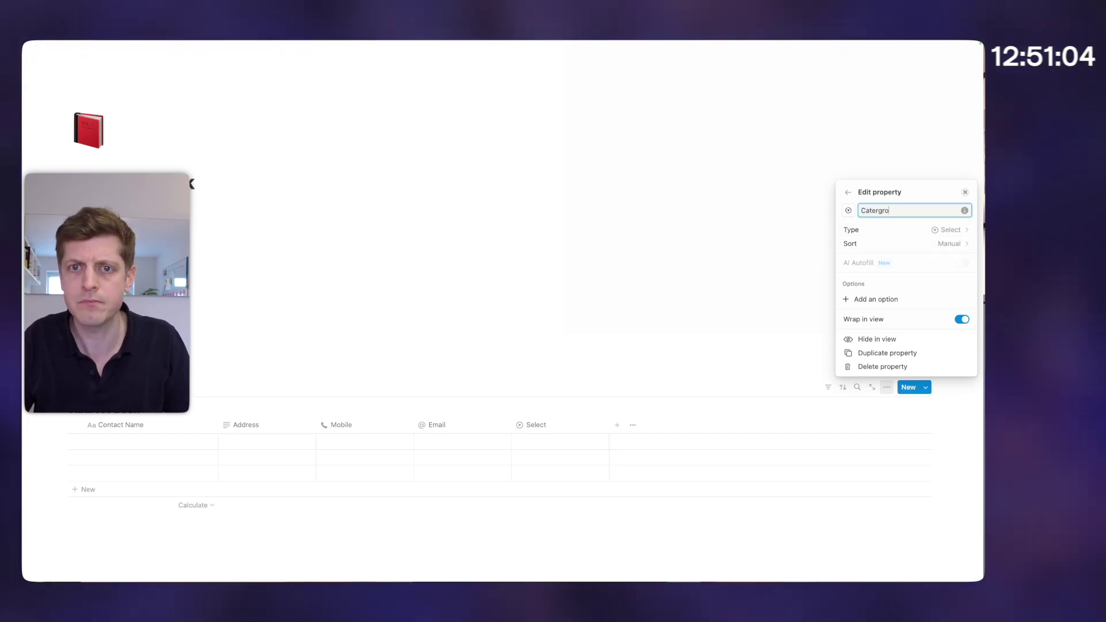
pyautogui.write('ry')
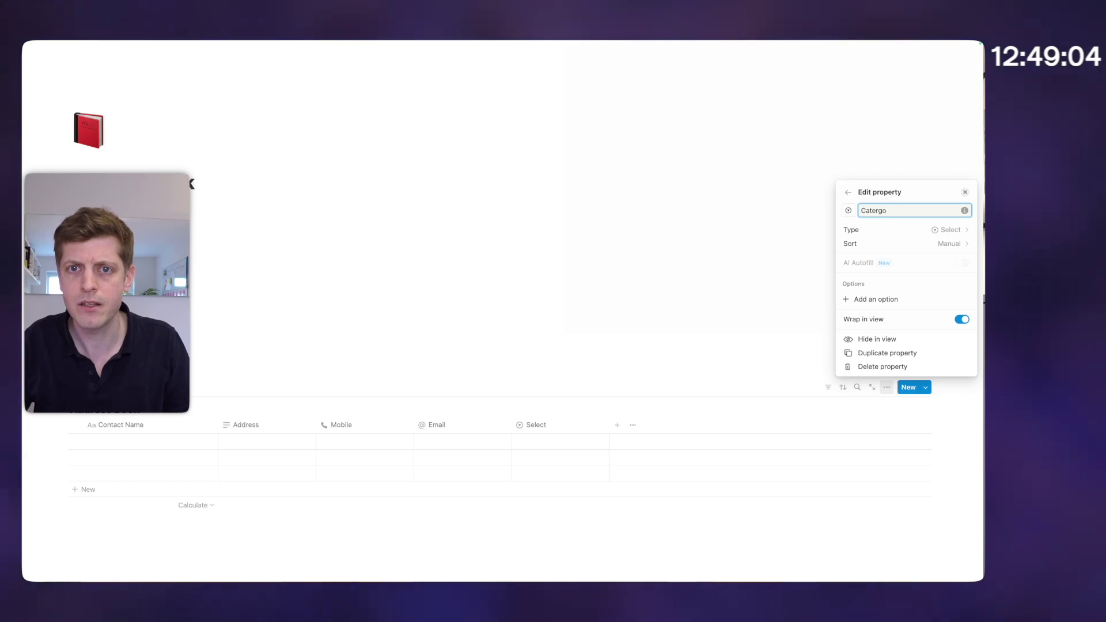
pyautogui.press('BackSpace')
pyautogui.press('BackSpace')
pyautogui.press('BackSpace')
pyautogui.press('BackSpace')
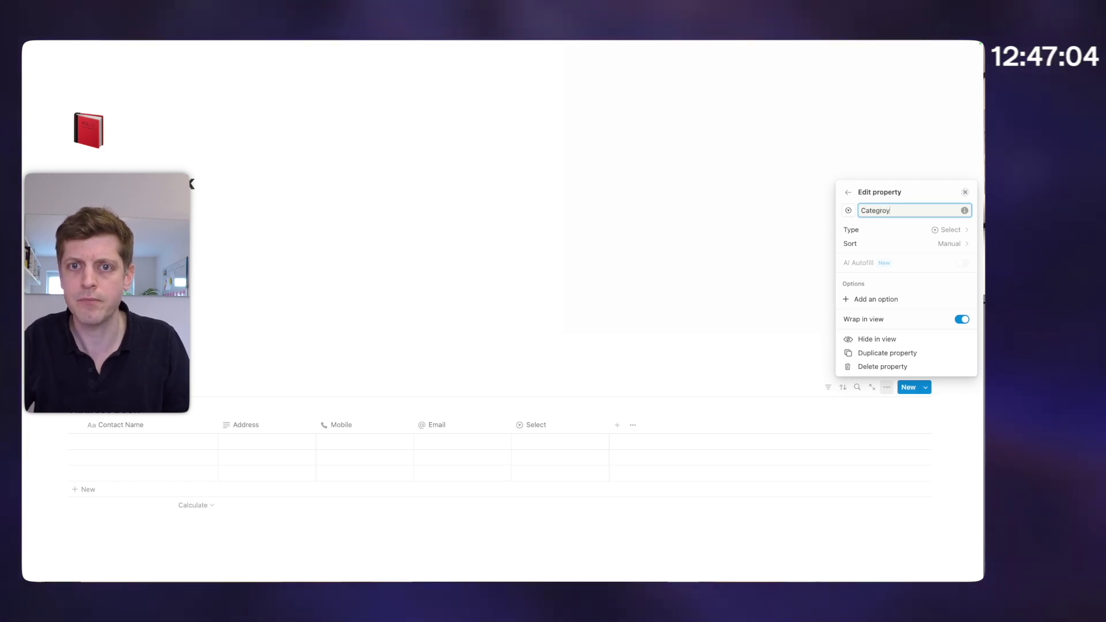
pyautogui.write('ory')
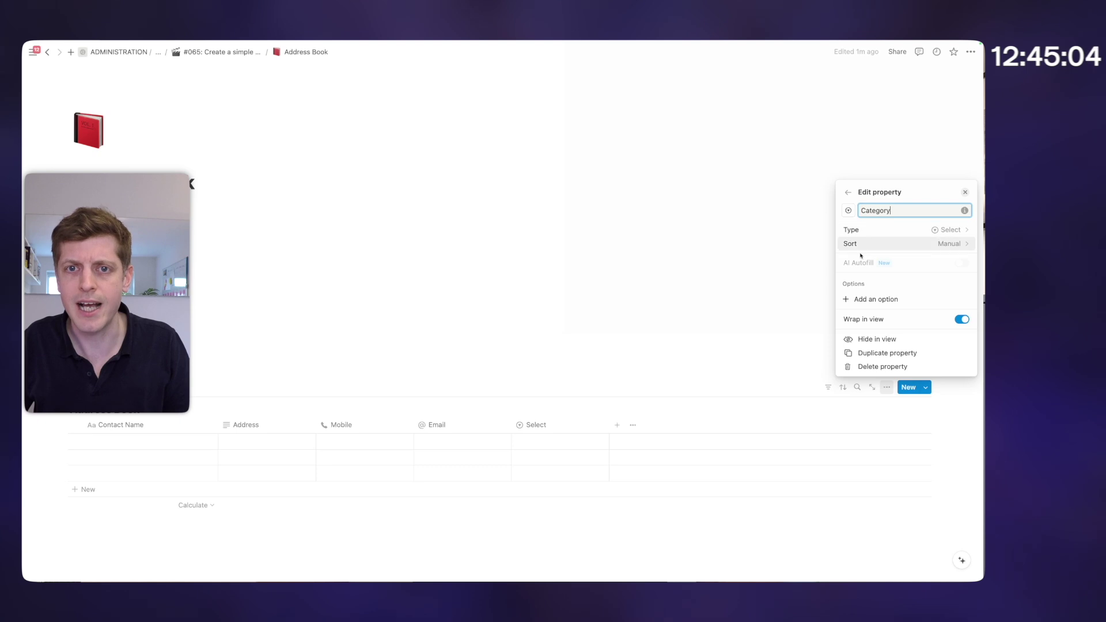
# Step: Add Category options Friends, Family and Contractor, with Friends moved to the top
pyautogui.click(871, 300)
pyautogui.write('Fr')
pyautogui.write('iends')
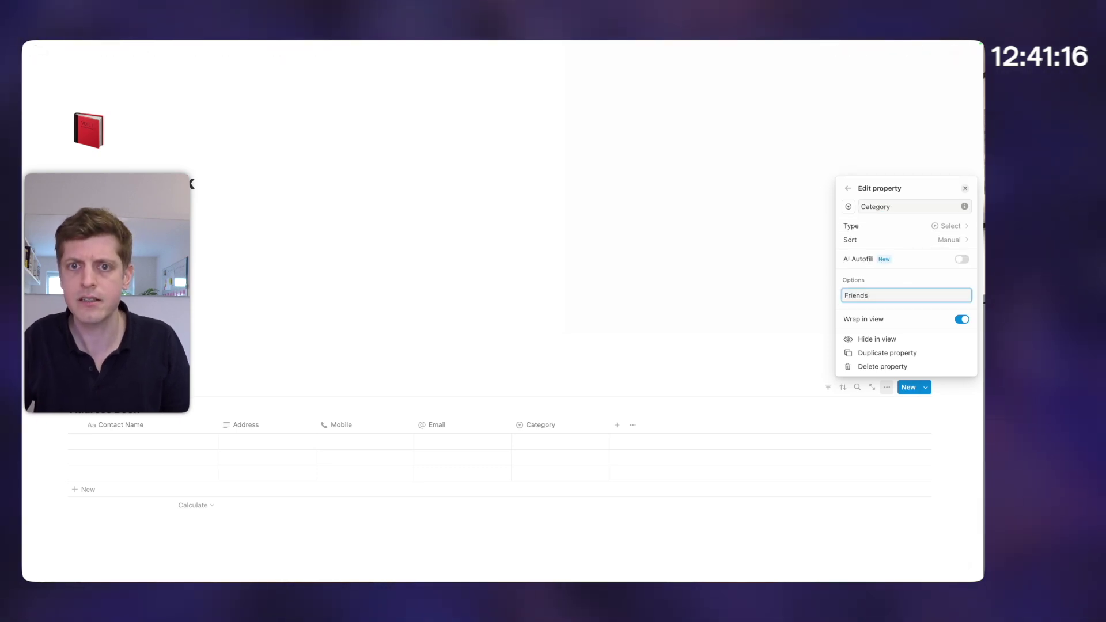
pyautogui.press('Return')
pyautogui.write('Family')
pyautogui.press('Return')
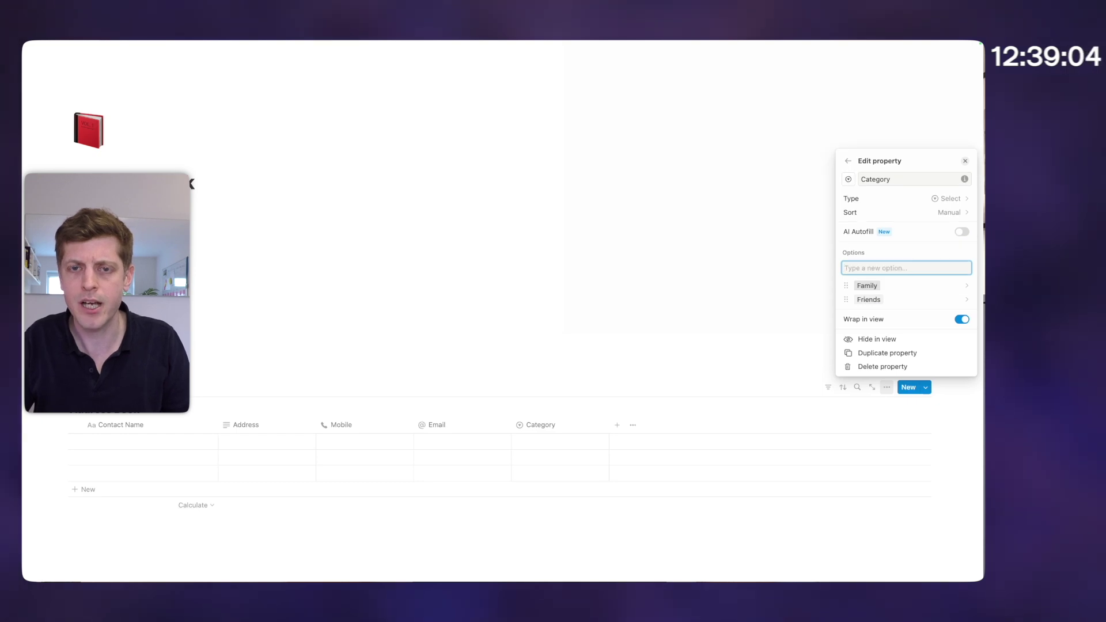
pyautogui.write('Contractor')
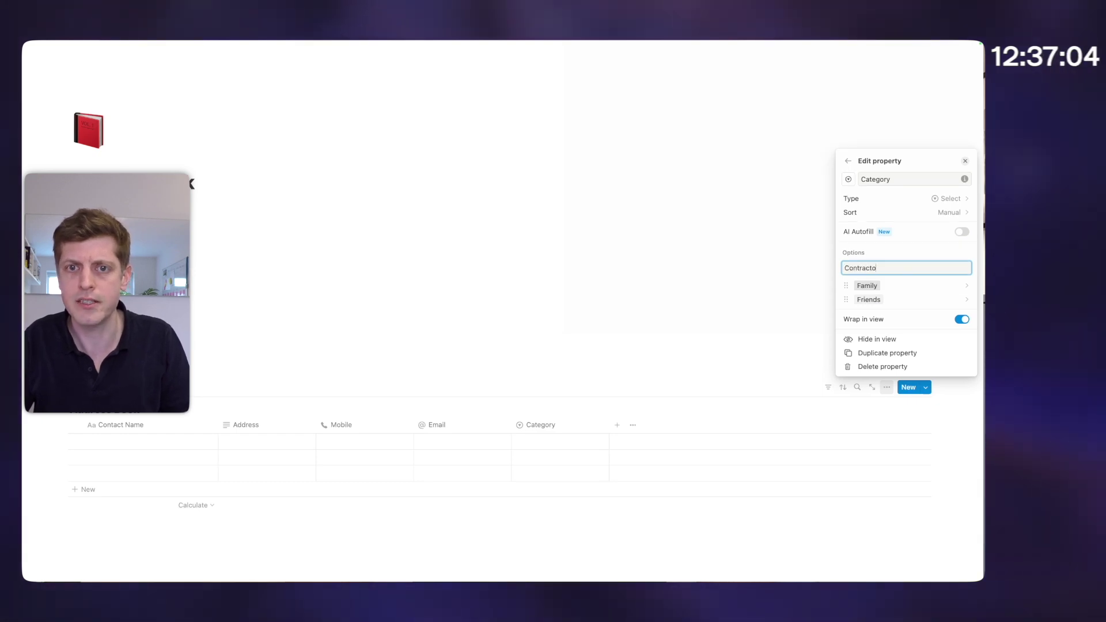
pyautogui.press('Return')
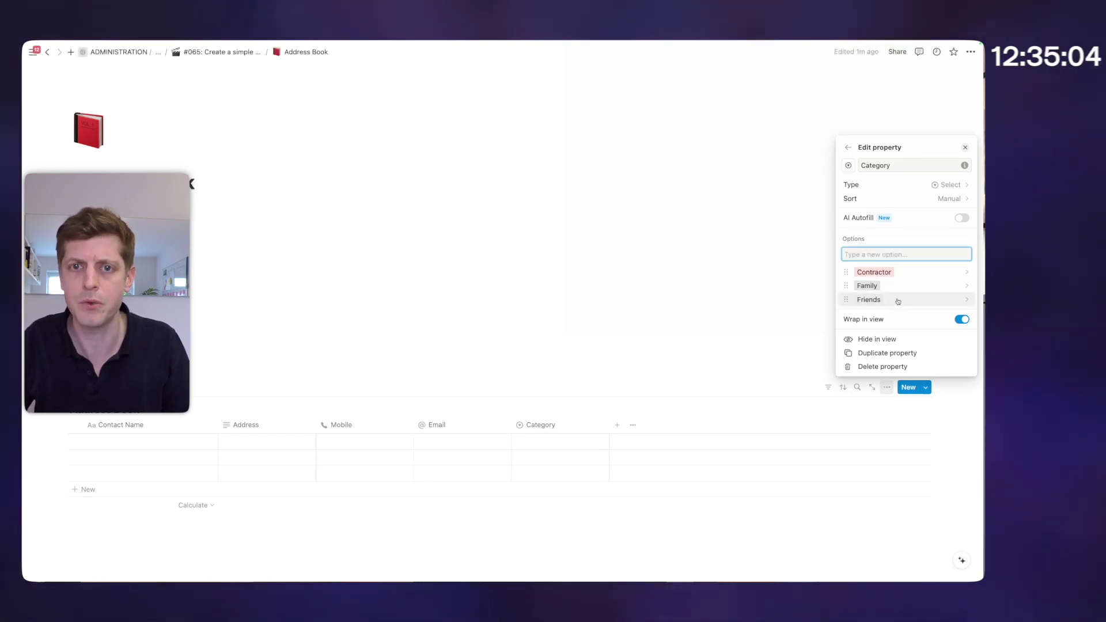
pyautogui.moveTo(845, 299)
pyautogui.mouseDown()
pyautogui.moveTo(845, 272)
pyautogui.moveTo(845, 285)
pyautogui.mouseUp()
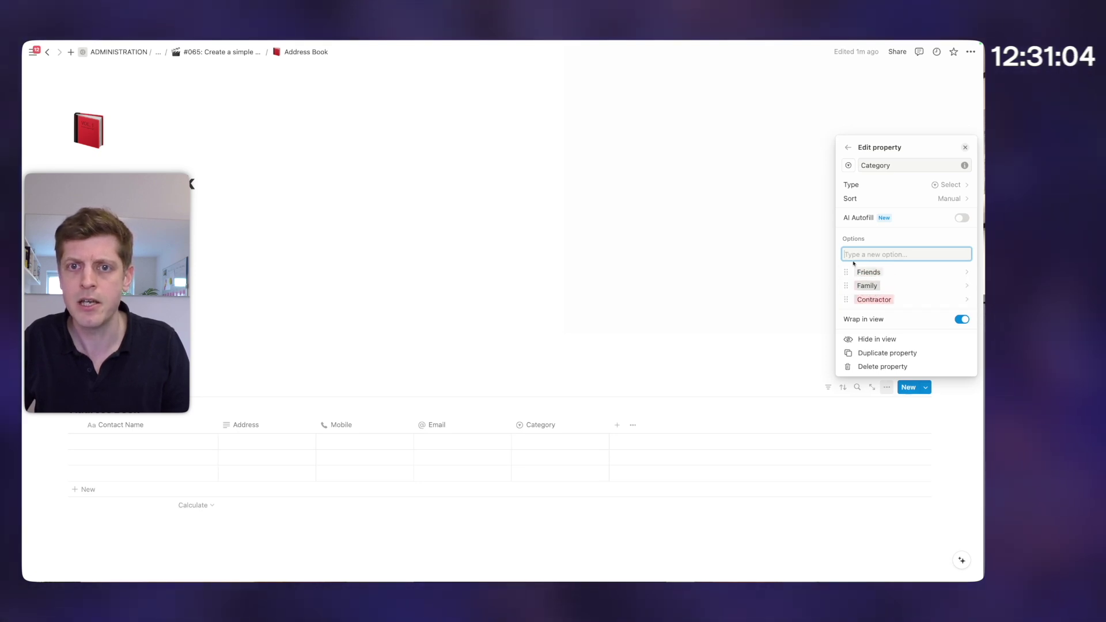
# Step: Colour the Friends option yellow and the Family option blue
pyautogui.click(916, 272)
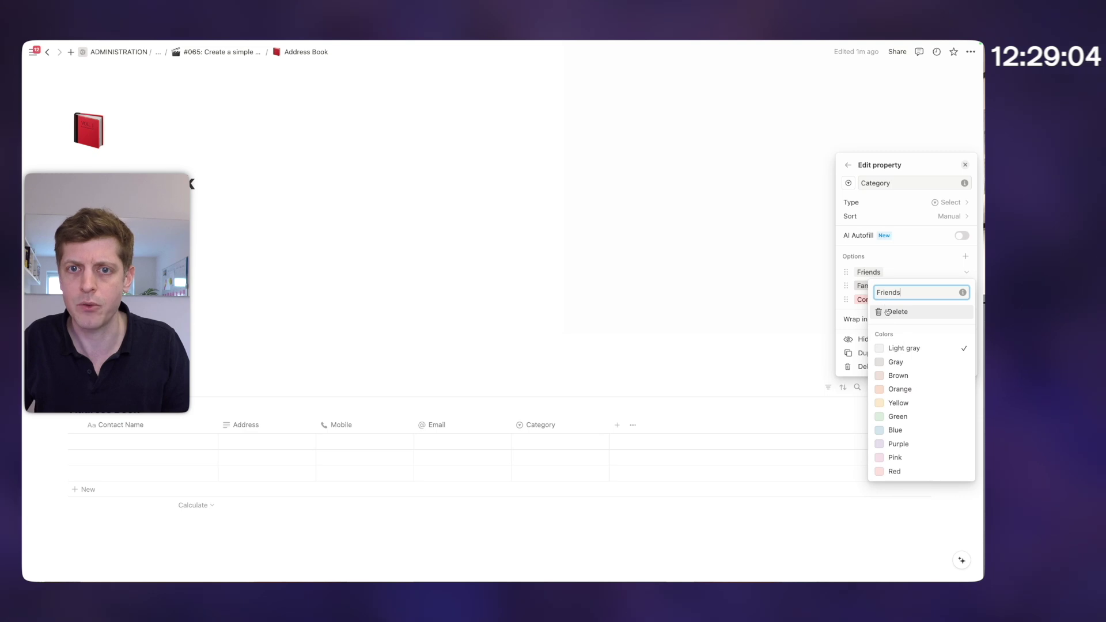
pyautogui.click(897, 403)
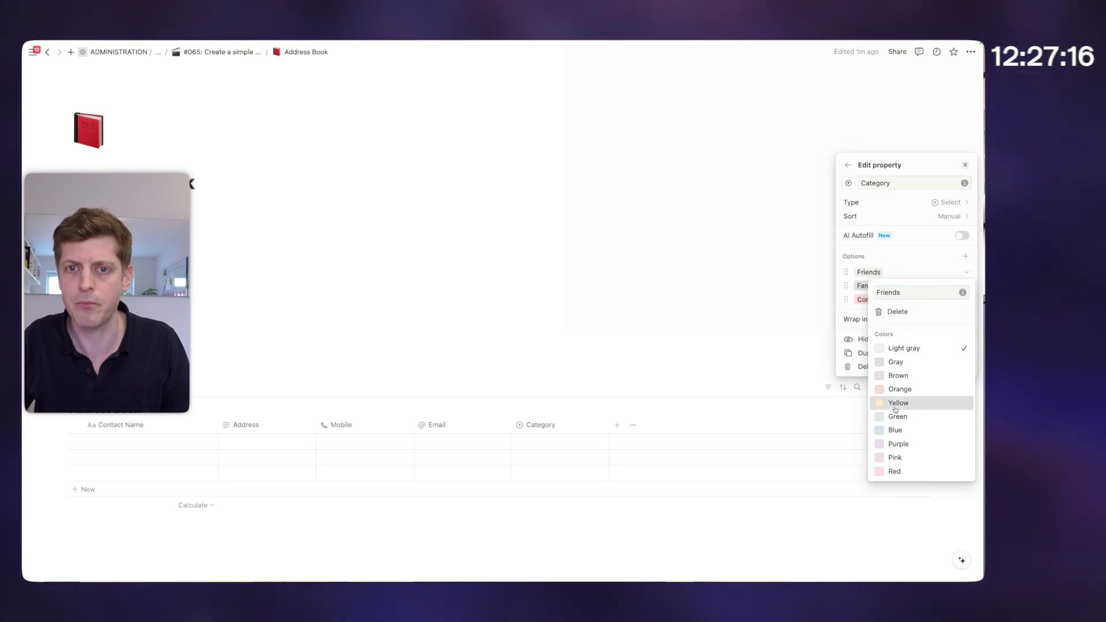
pyautogui.click(851, 295)
pyautogui.click(910, 285)
pyautogui.click(918, 448)
pyautogui.click(868, 304)
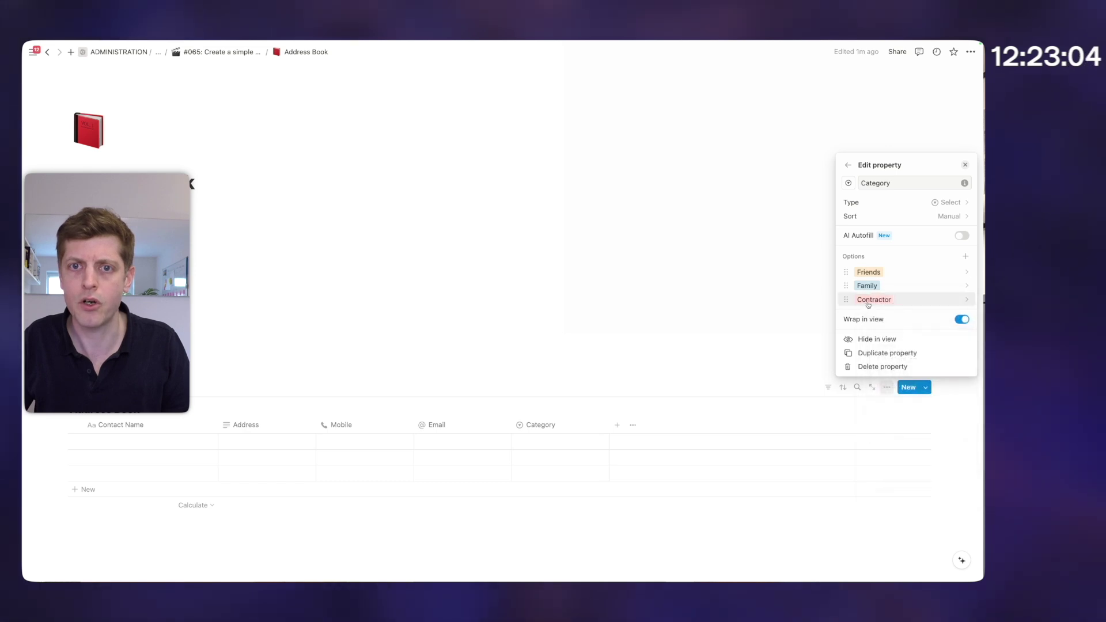
pyautogui.click(868, 304)
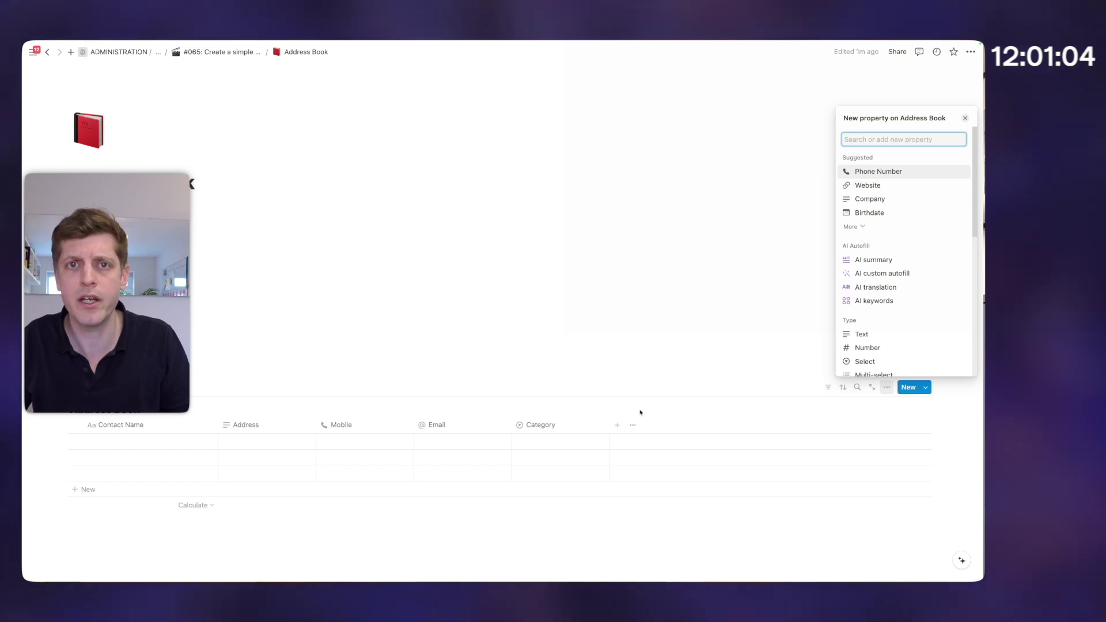
# Step: Add a Status property column named 'Status'
pyautogui.click(612, 388)
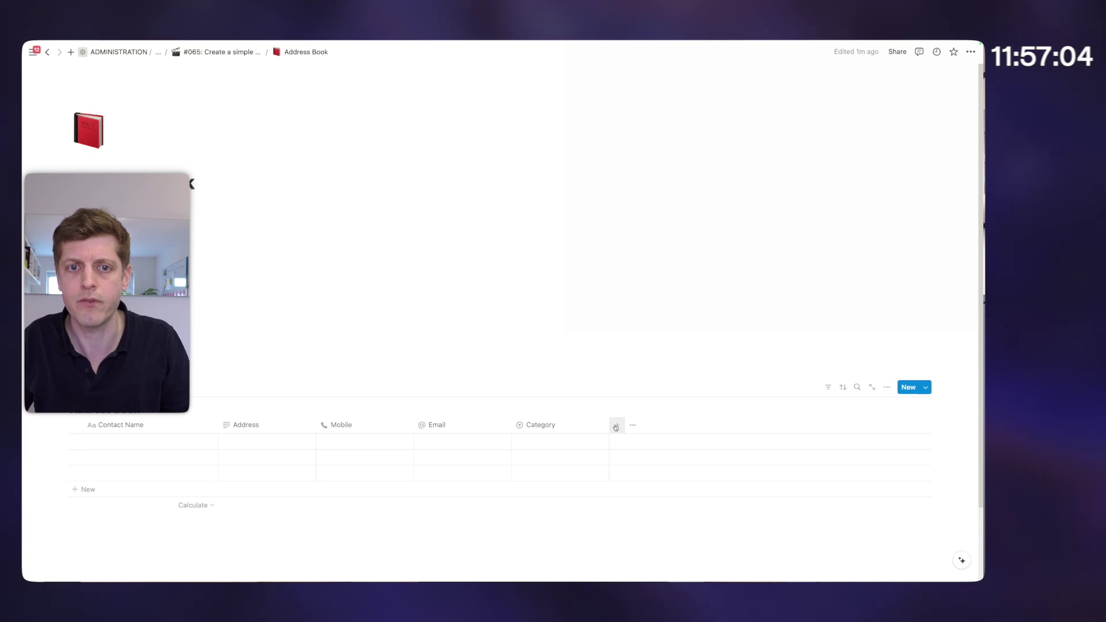
pyautogui.click(616, 427)
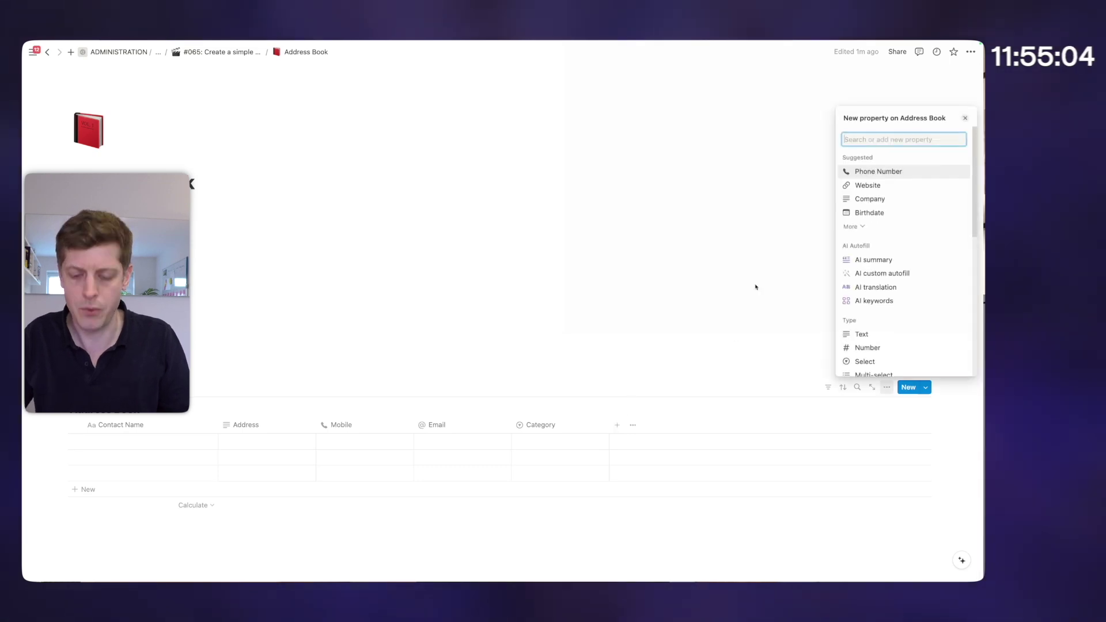
pyautogui.write('Status')
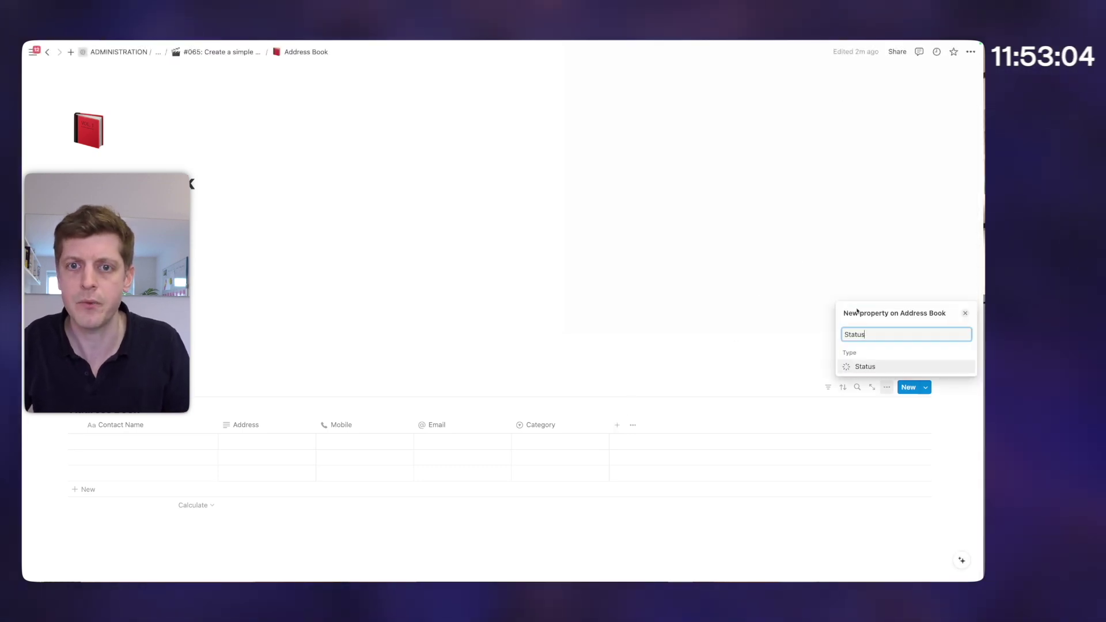
pyautogui.click(867, 366)
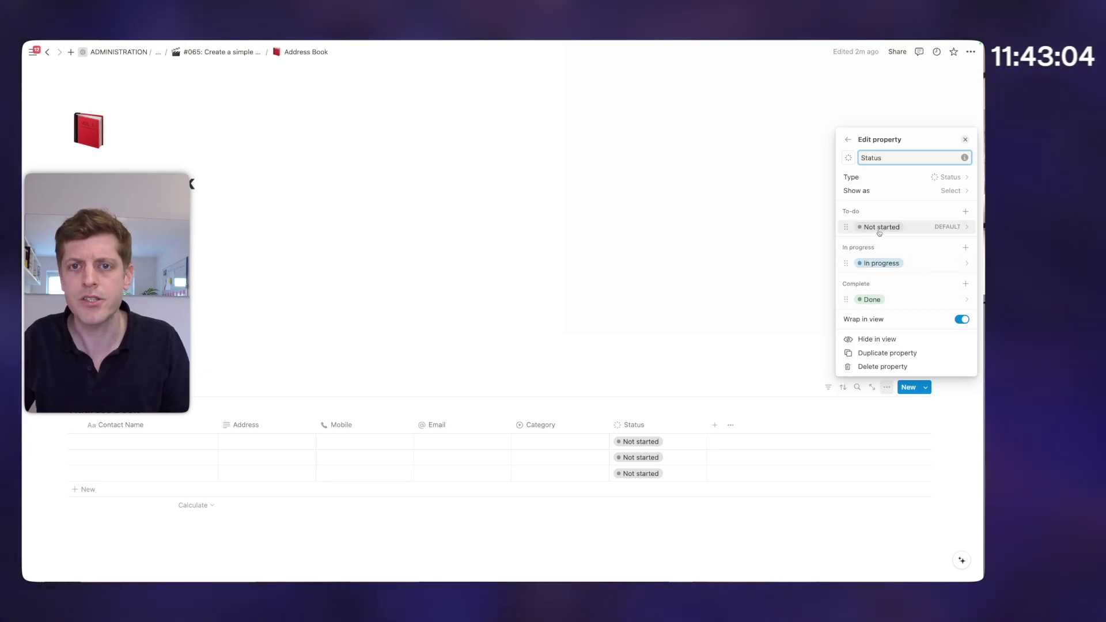
# Step: Rename the 'Not started' option to 'New' and colour it yellow
pyautogui.click(882, 229)
pyautogui.press('super+a')
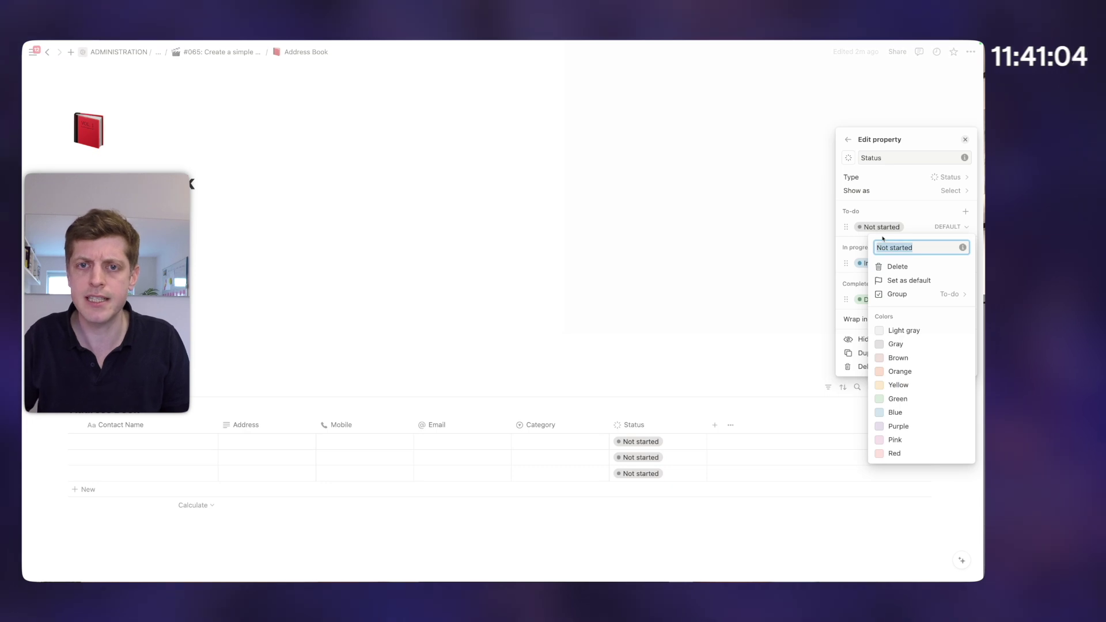
pyautogui.write('new')
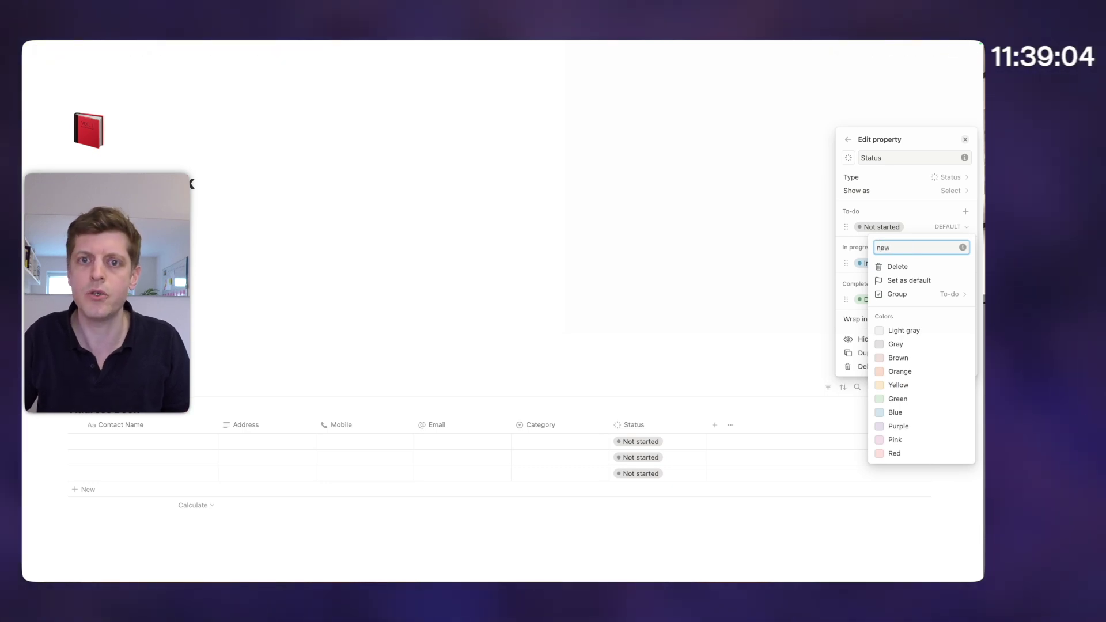
pyautogui.click(878, 248)
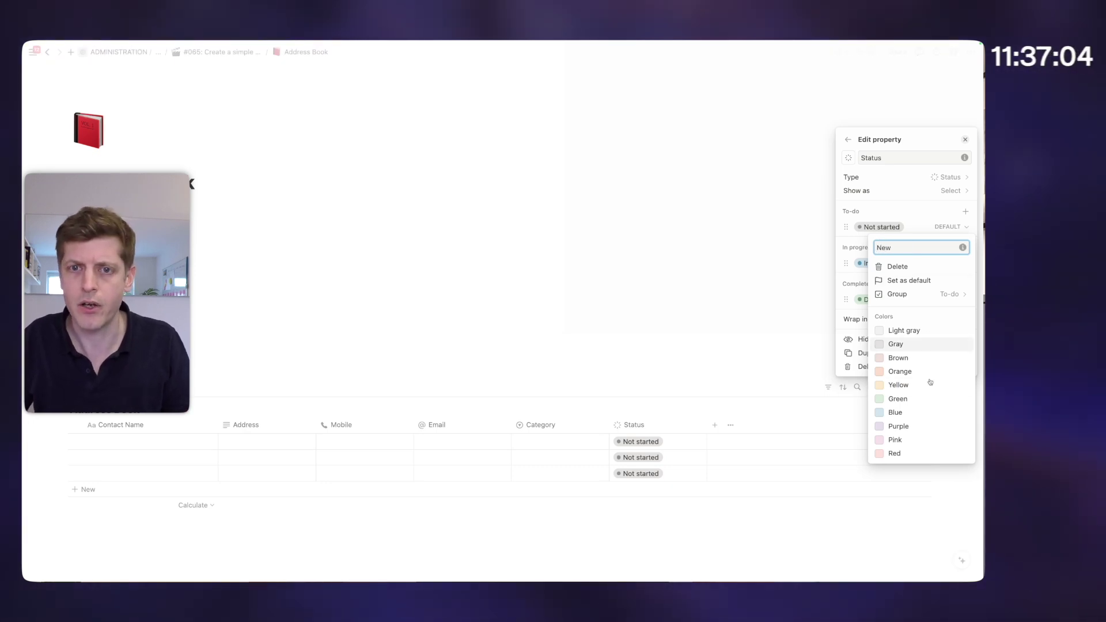
pyautogui.click(898, 385)
pyautogui.click(864, 268)
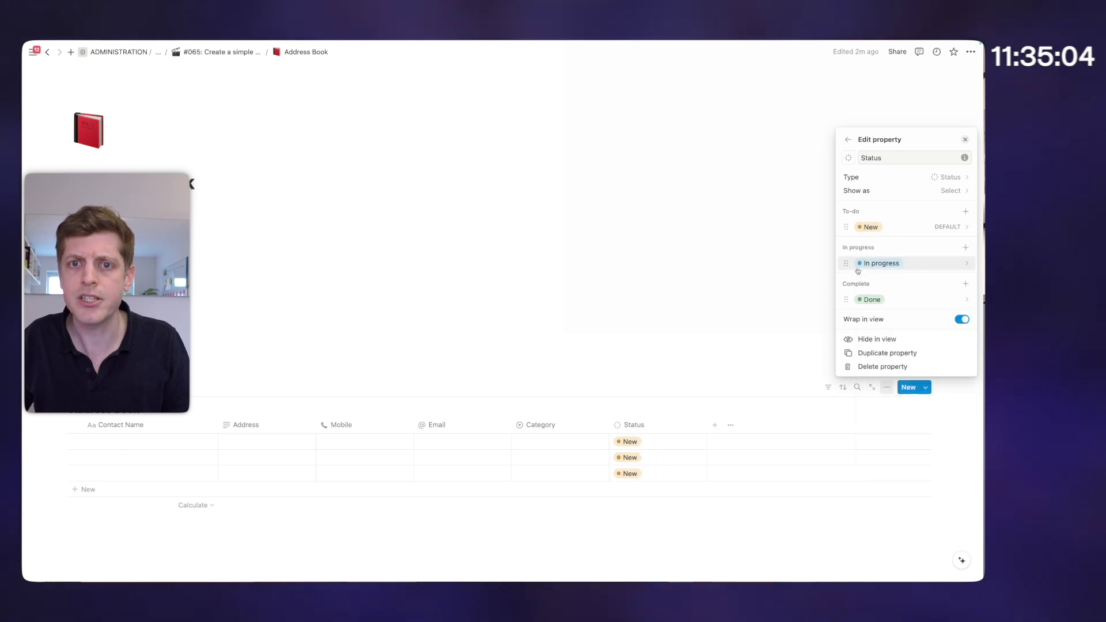
# Step: Rename 'In progress' to 'Current' and 'Done' to pink 'Archived'
pyautogui.click(873, 265)
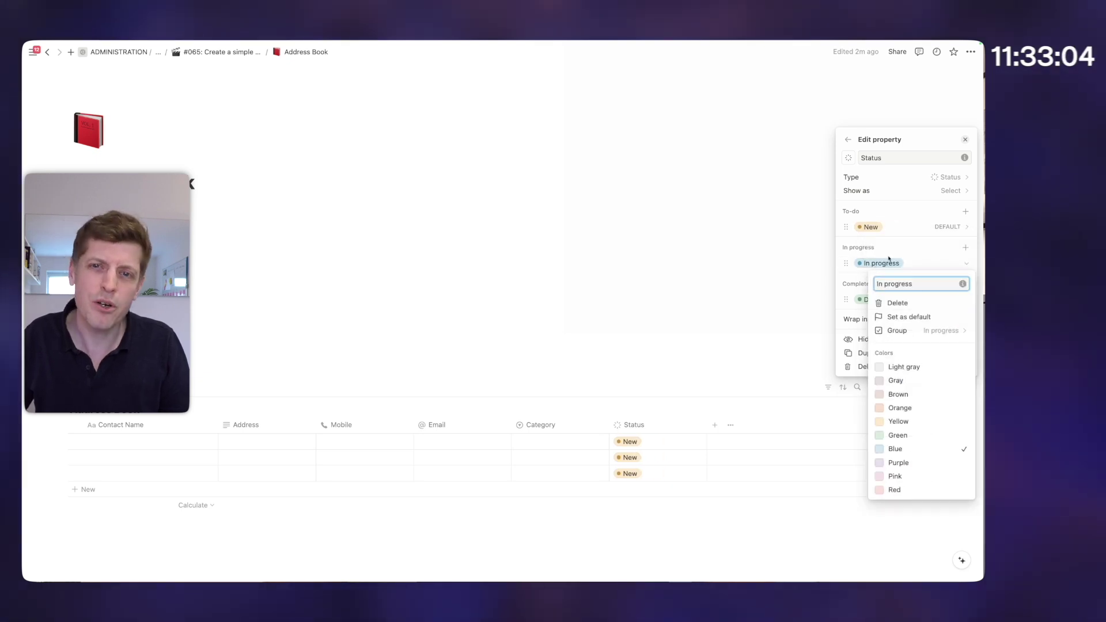
pyautogui.press('super+a')
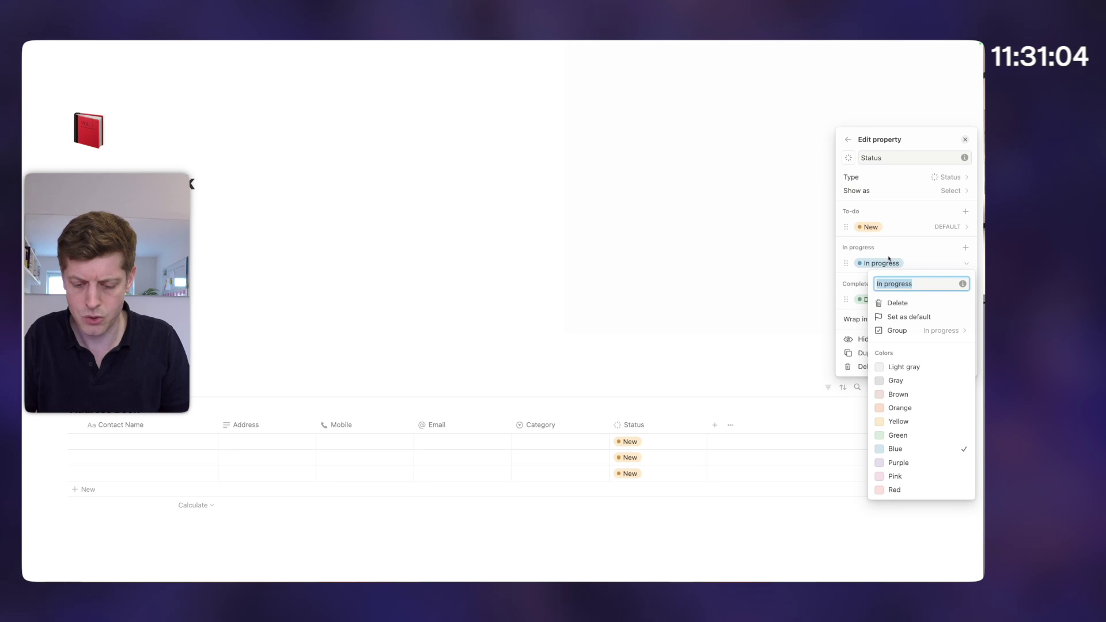
pyautogui.write('Current')
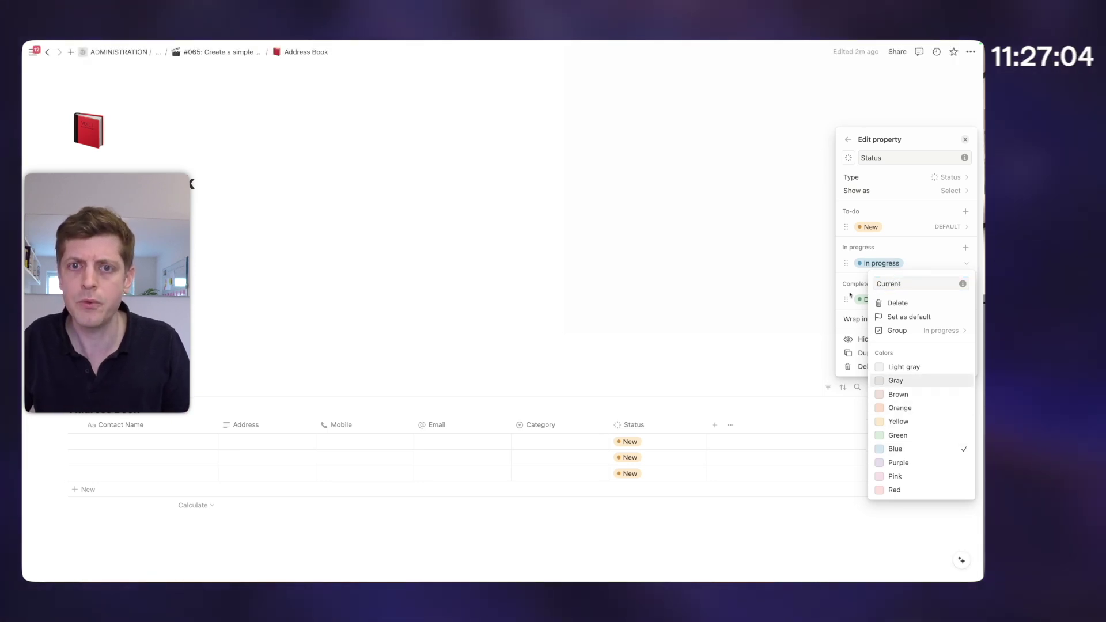
pyautogui.click(850, 295)
pyautogui.click(872, 300)
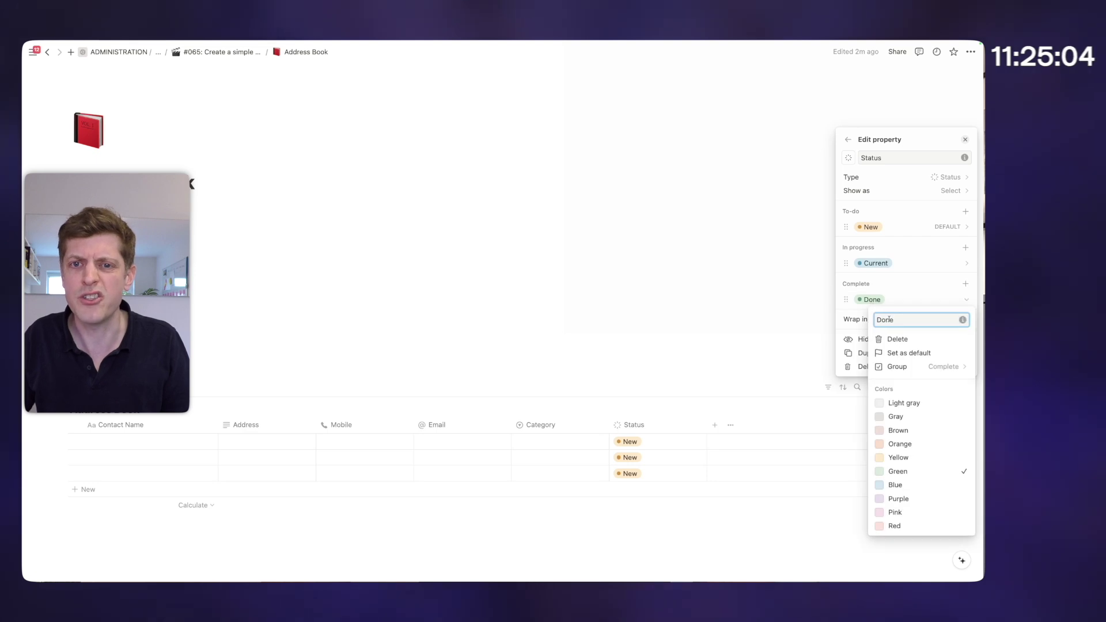
pyautogui.press('BackSpace')
pyautogui.press('BackSpace')
pyautogui.press('BackSpace')
pyautogui.press('BackSpace')
pyautogui.write('Archived')
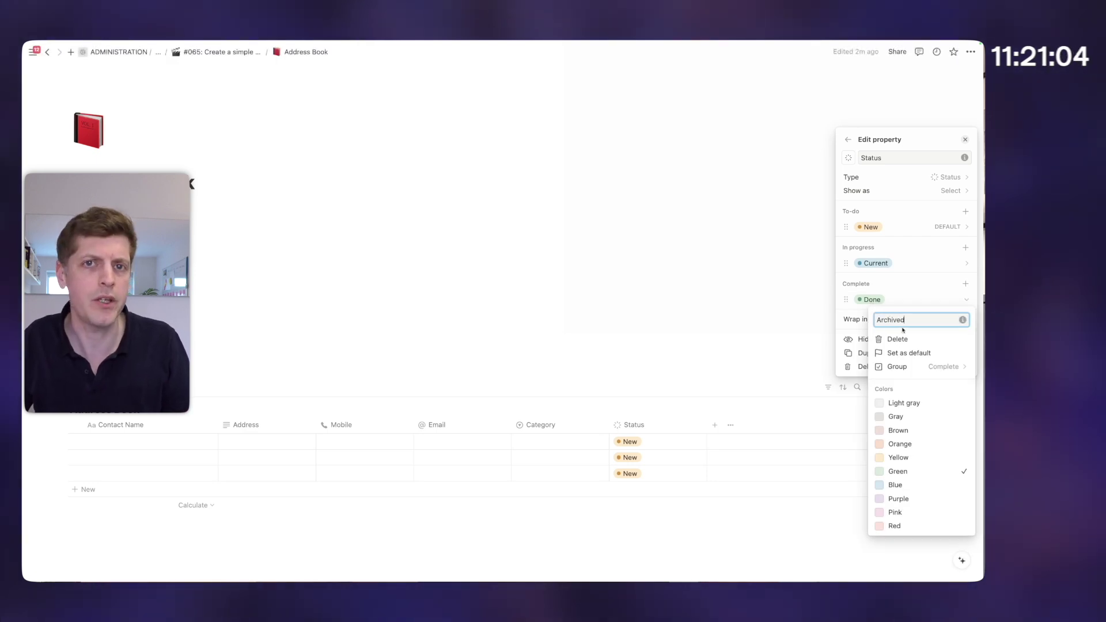
pyautogui.click(906, 517)
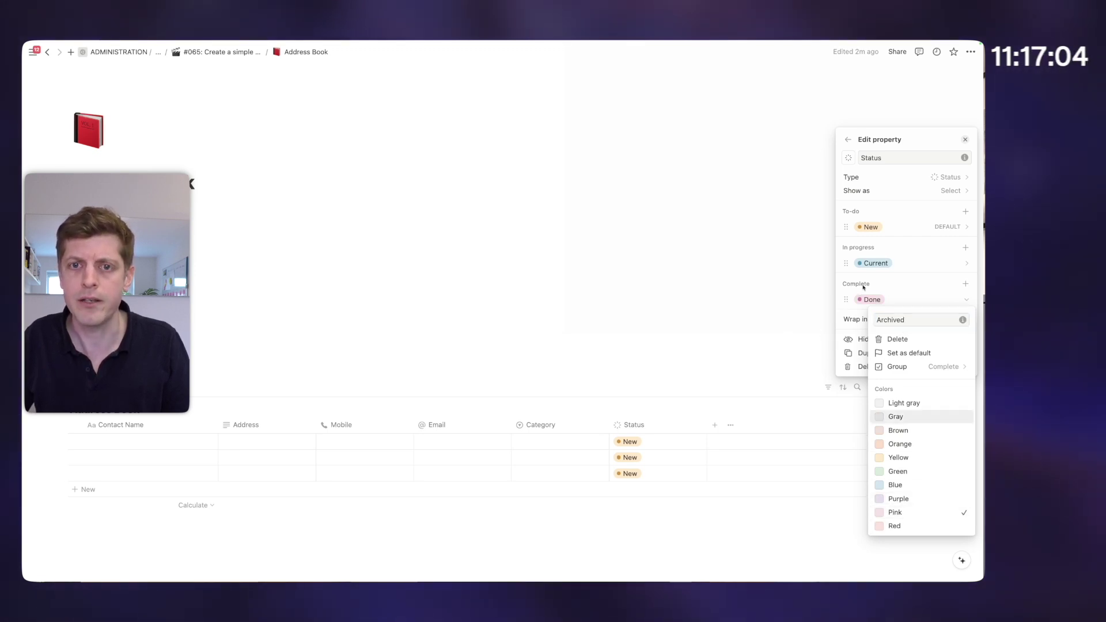
pyautogui.click(756, 311)
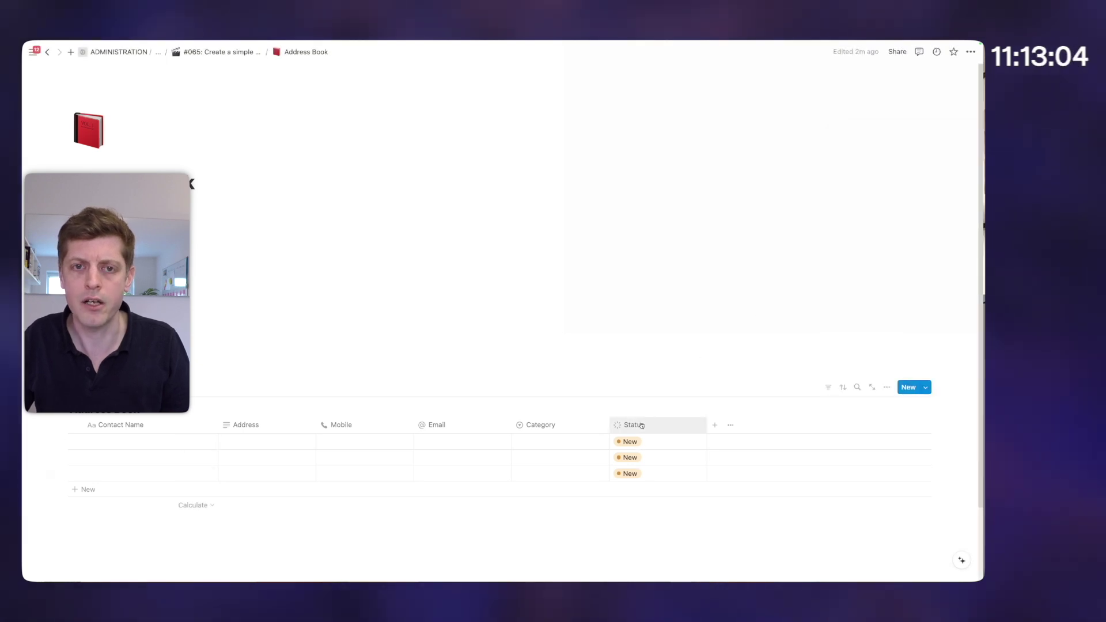
# Step: Drag the Status column header to sit right after the Contact Name column
pyautogui.moveTo(641, 426); pyautogui.dragTo(296, 425)
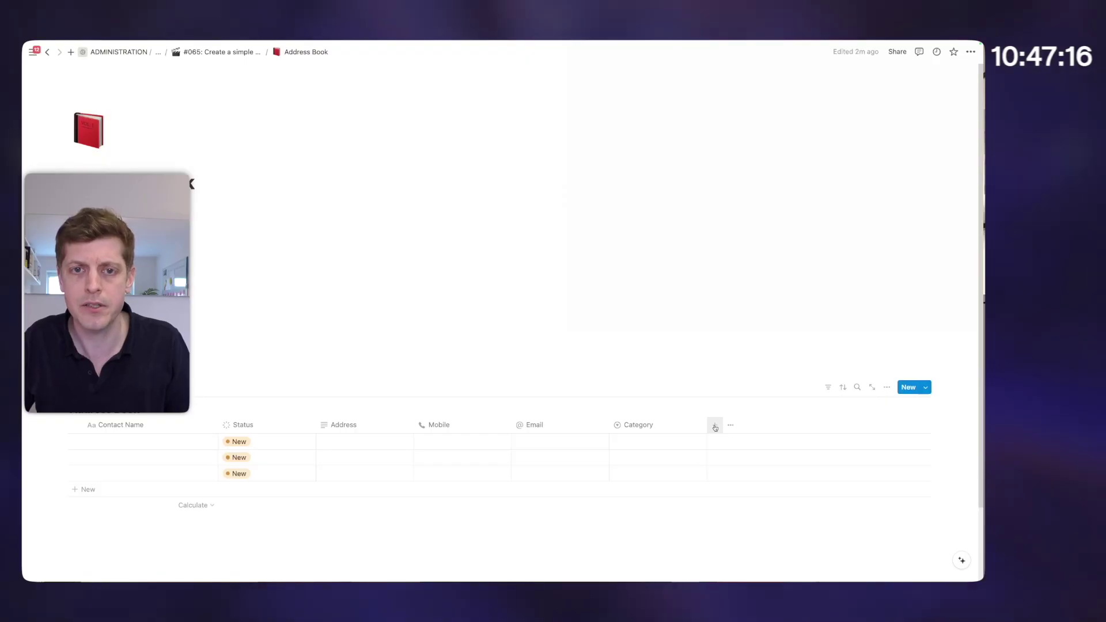
# Step: Add a Date property named 'Last Contacted'
pyautogui.click(714, 426)
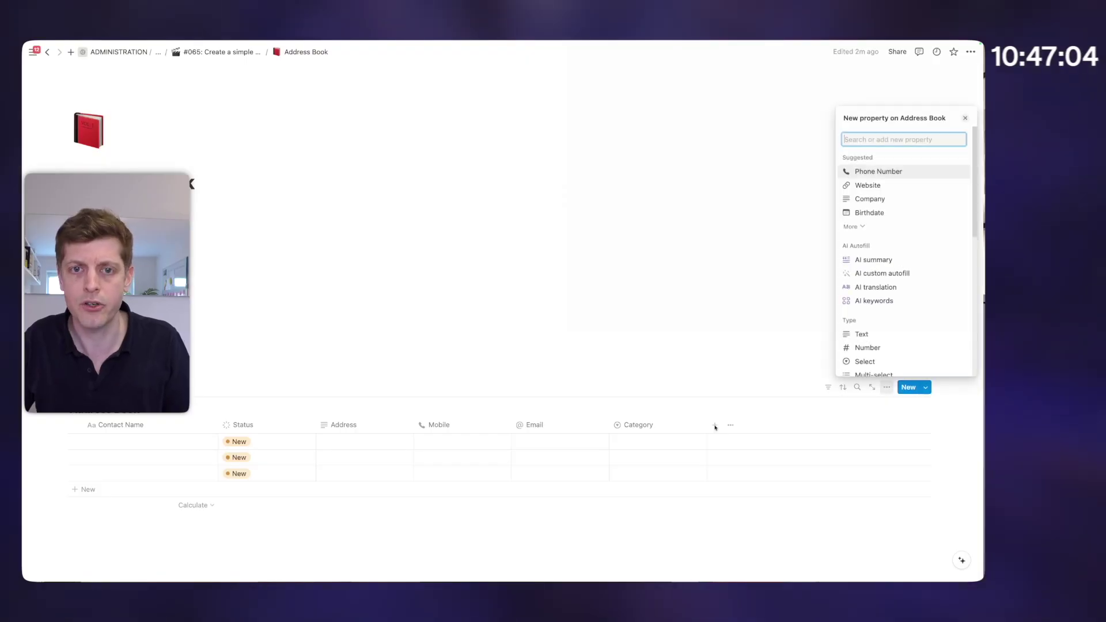
pyautogui.write('date')
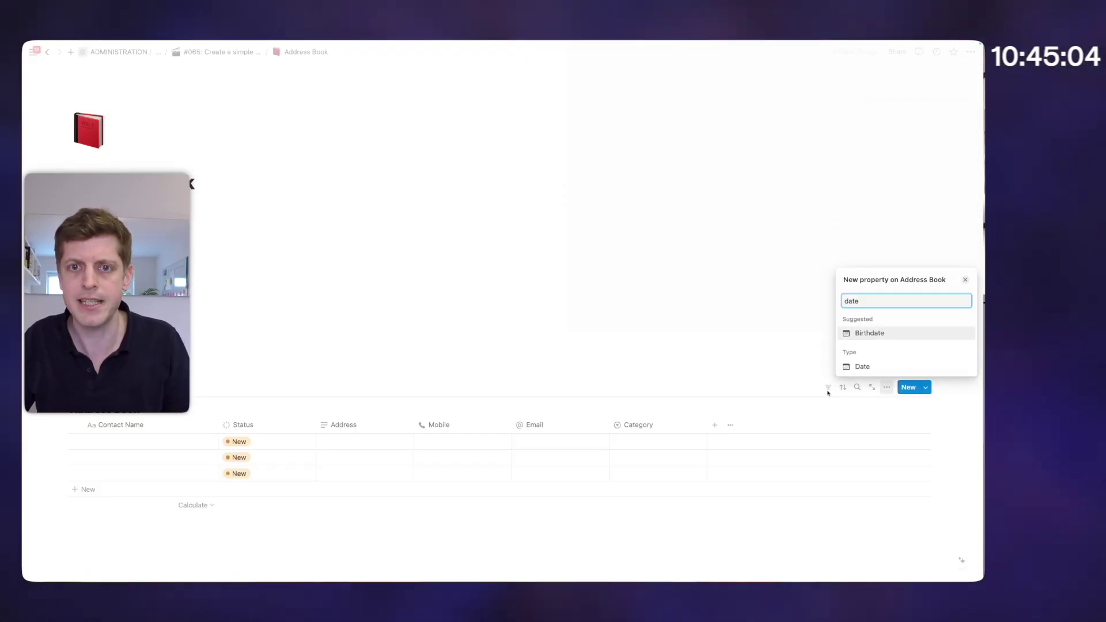
pyautogui.click(861, 366)
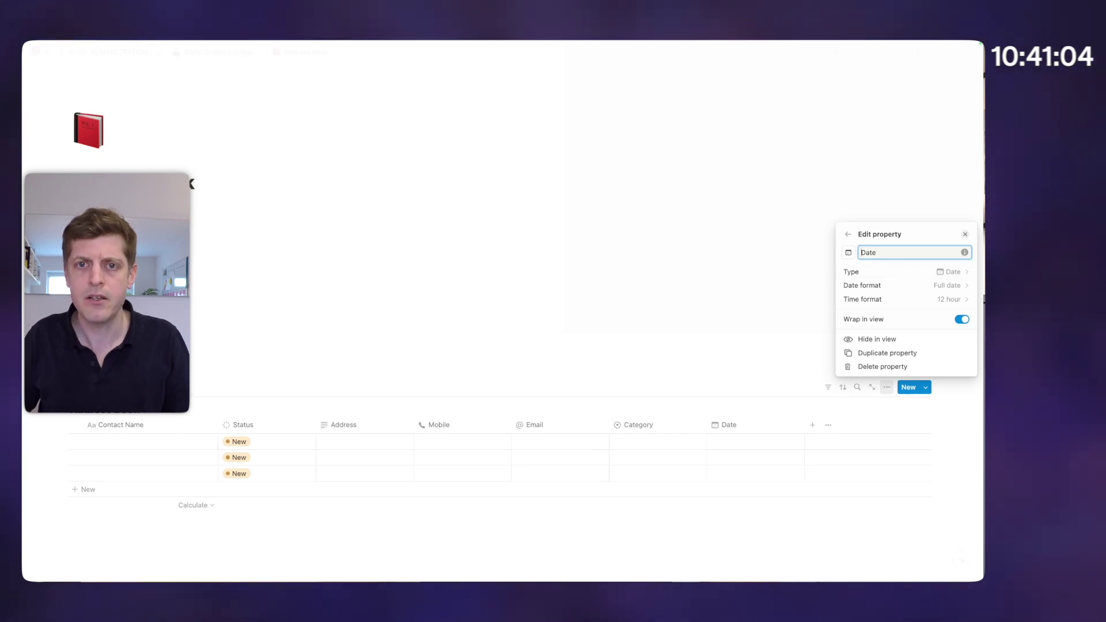
pyautogui.write('Last Contacted')
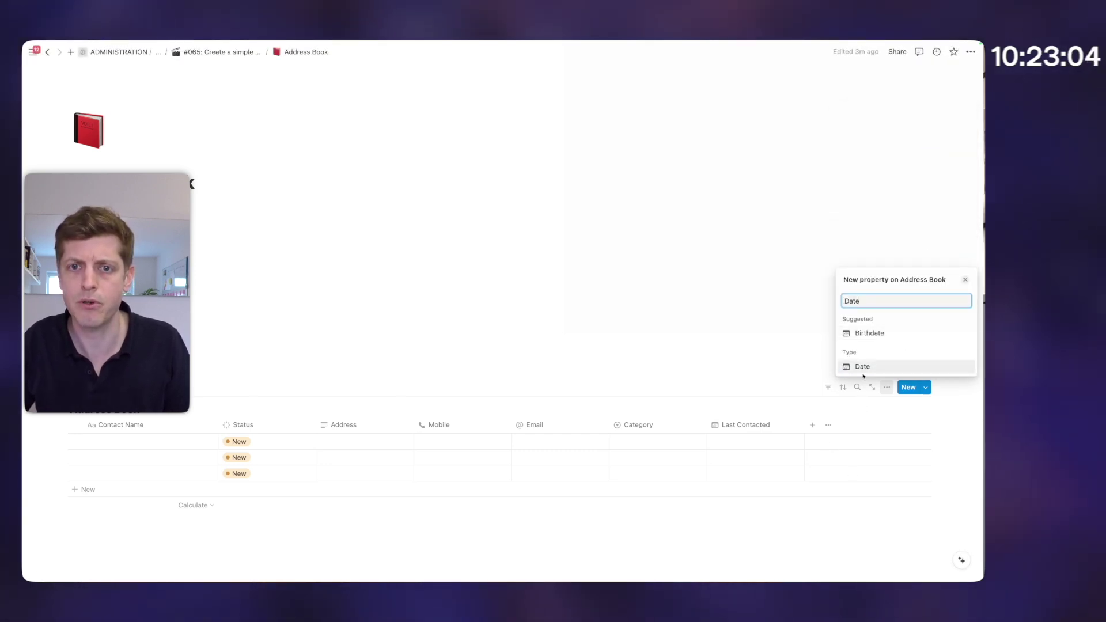
# Step: Add a second Date property named 'Next Contact'
pyautogui.click(863, 368)
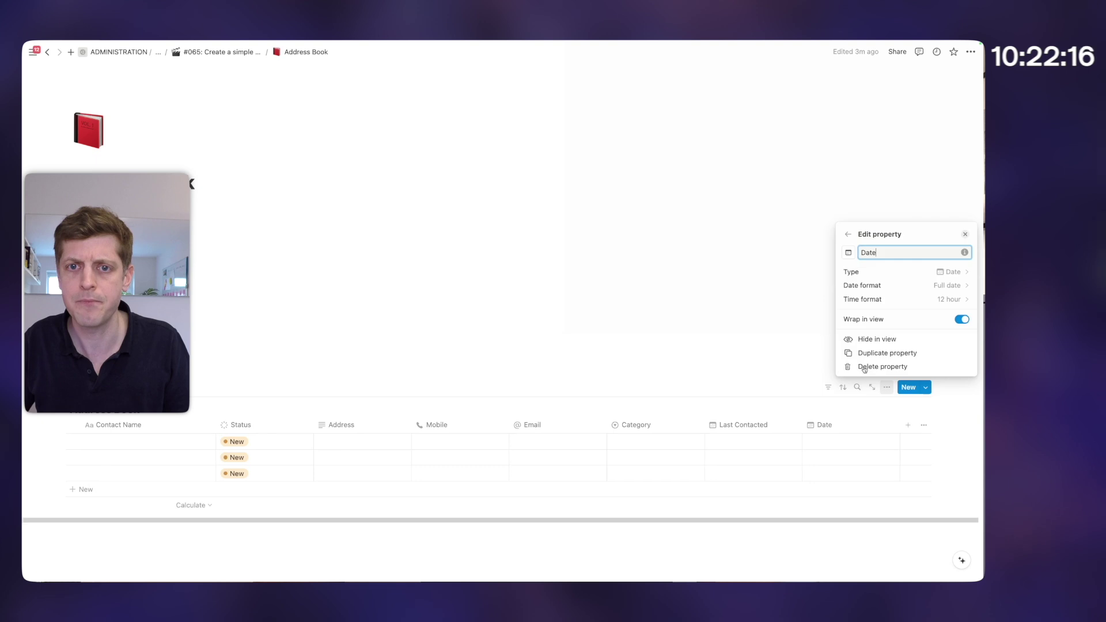
pyautogui.doubleClick(876, 252)
pyautogui.write('NMe')
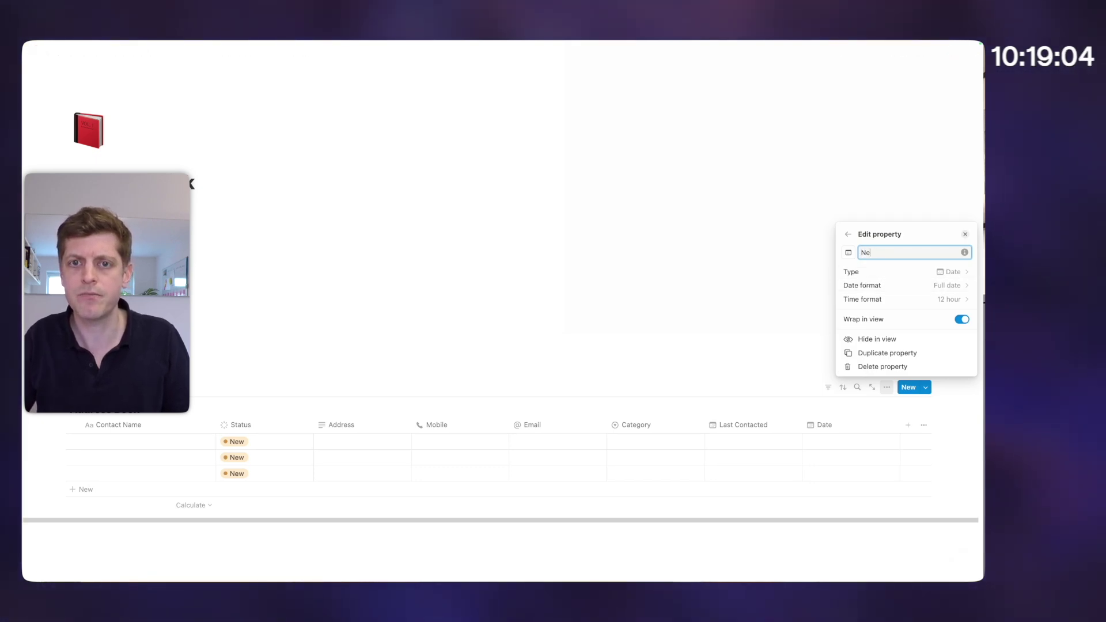
pyautogui.press('BackSpace')
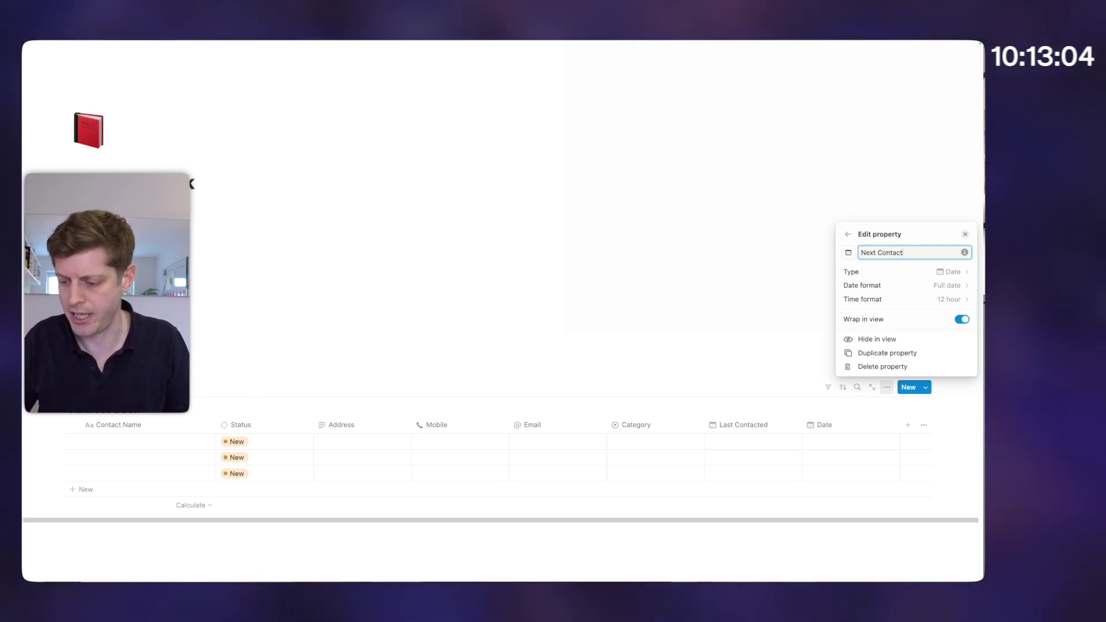
pyautogui.click(622, 316)
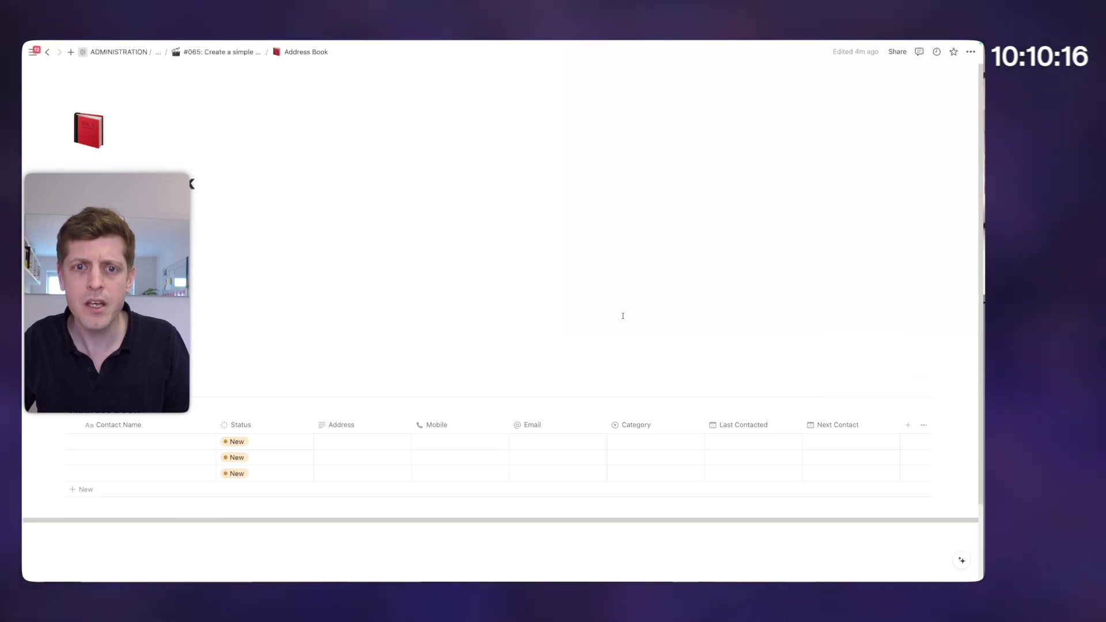
# Step: Enter the first contact's name, category Friends, Last Contacted April 25, 2024, Next Contact May 25, 2024
pyautogui.click(155, 442)
pyautogui.write('Joe Bloggs')
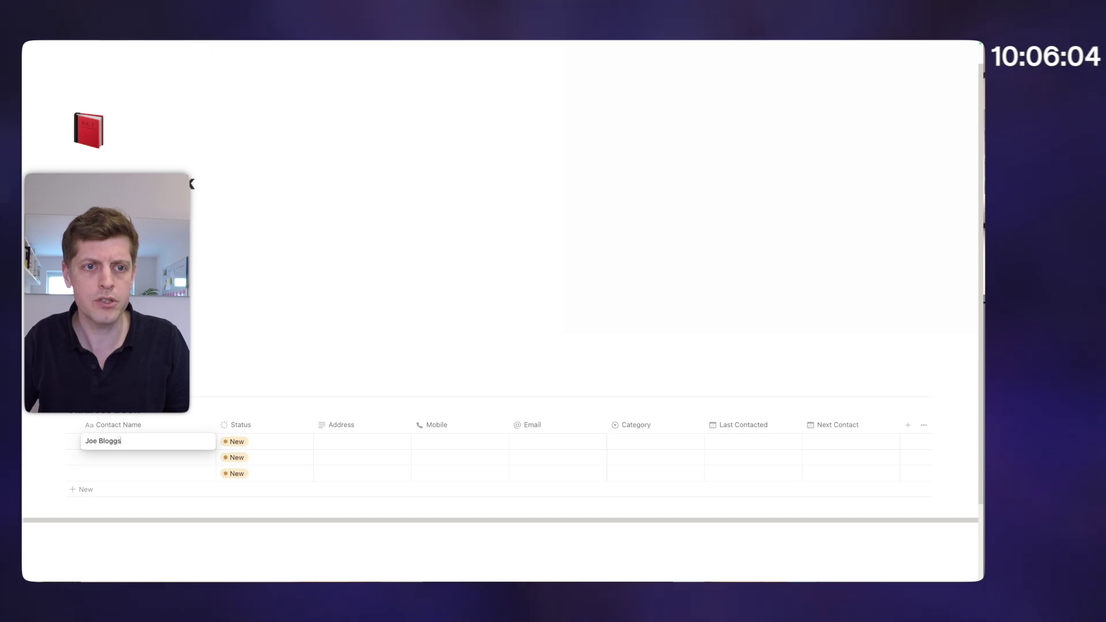
pyautogui.click(275, 439)
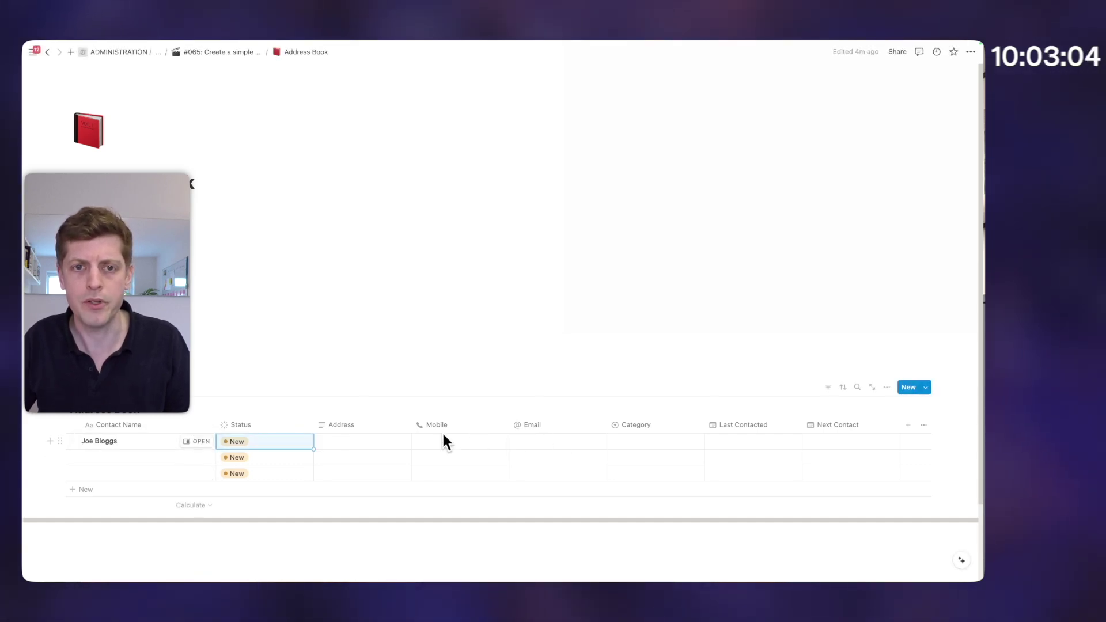
pyautogui.click(619, 442)
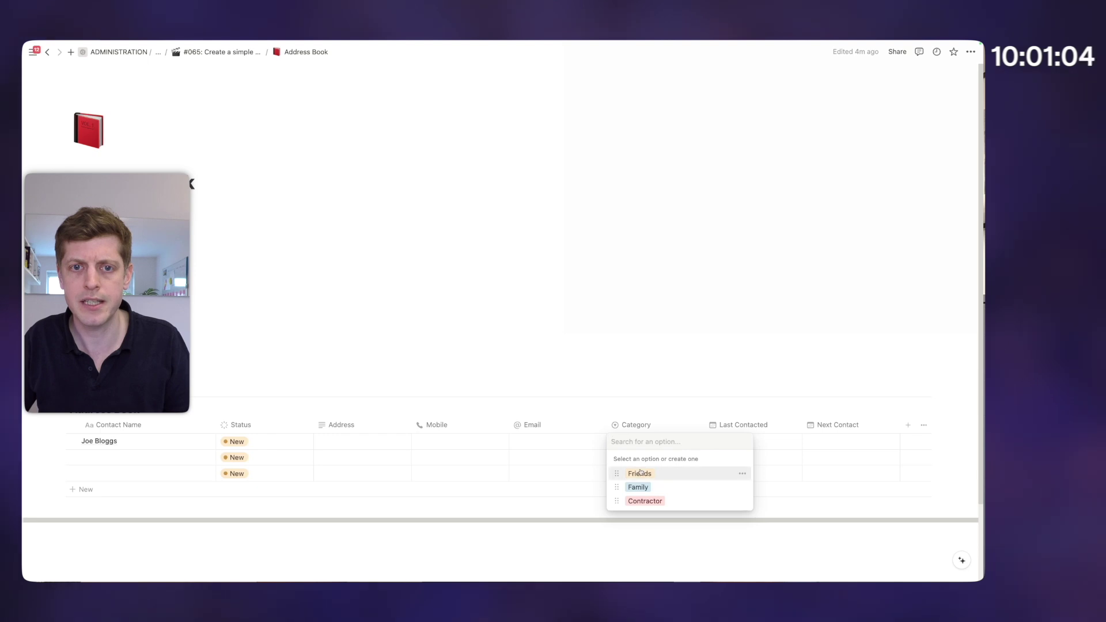
pyautogui.click(639, 472)
pyautogui.click(724, 441)
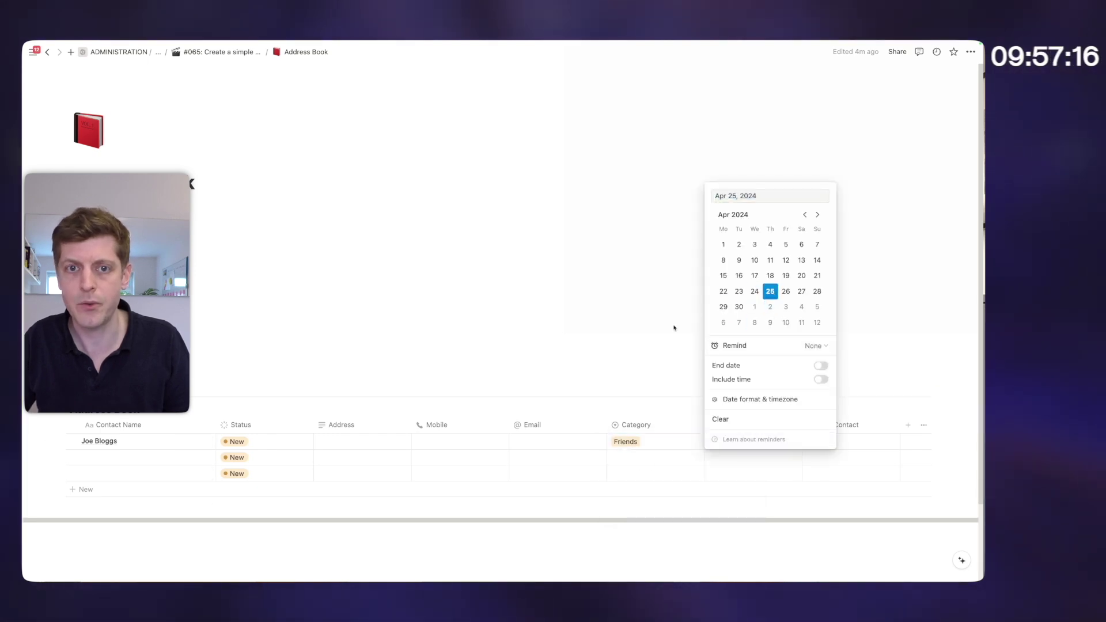
pyautogui.click(673, 328)
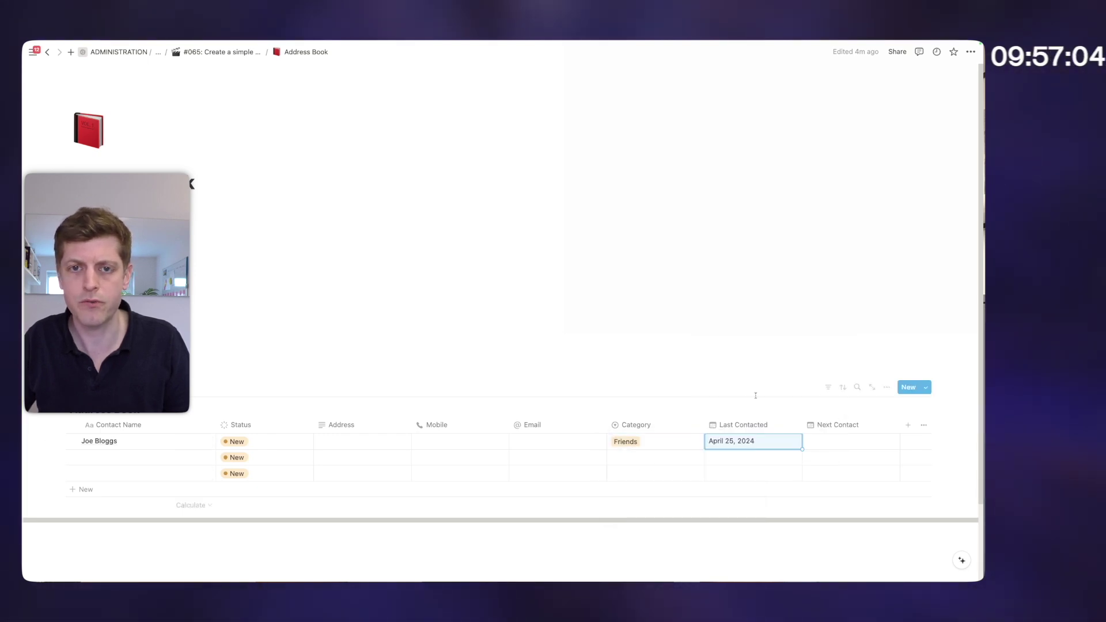
pyautogui.click(821, 444)
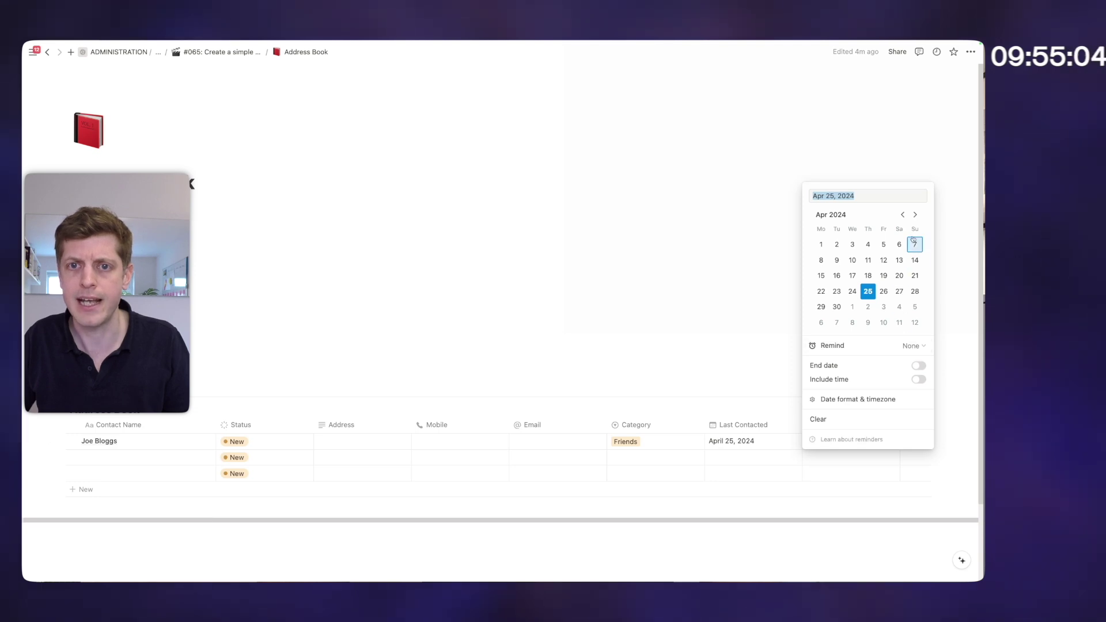
pyautogui.click(915, 216)
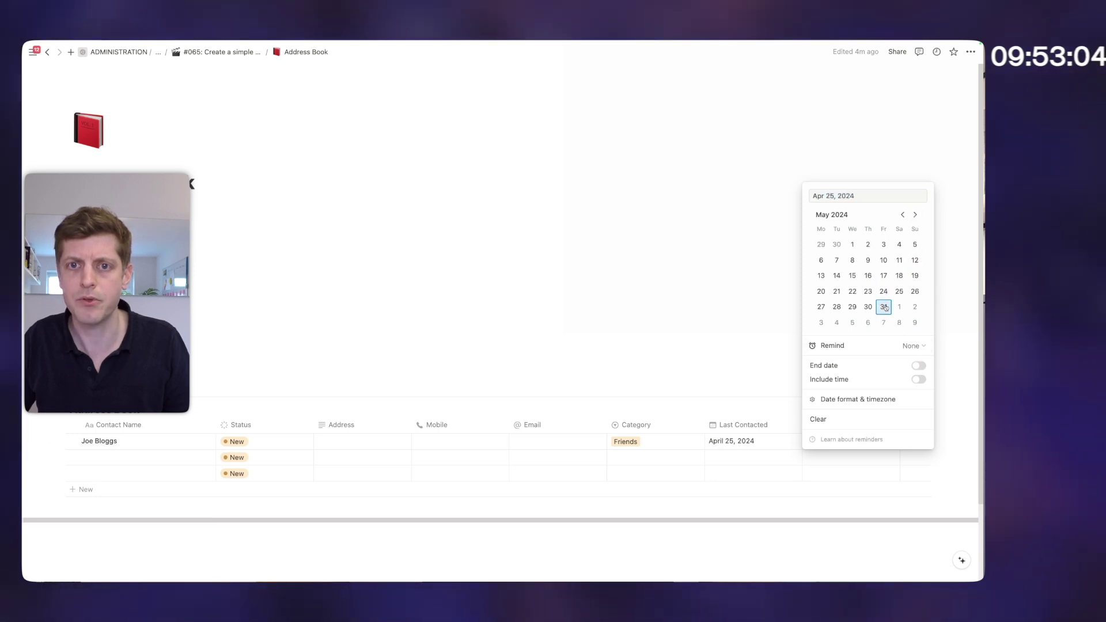
pyautogui.click(897, 291)
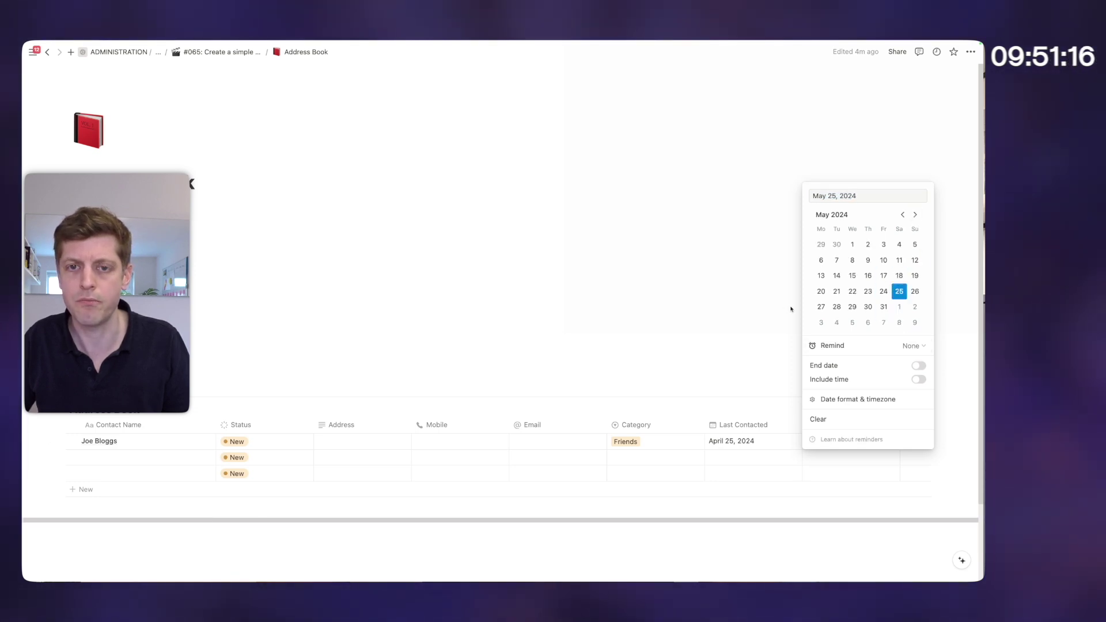
pyautogui.click(743, 316)
# Step: Enter the second contact's name with status Current and category Family
pyautogui.click(114, 455)
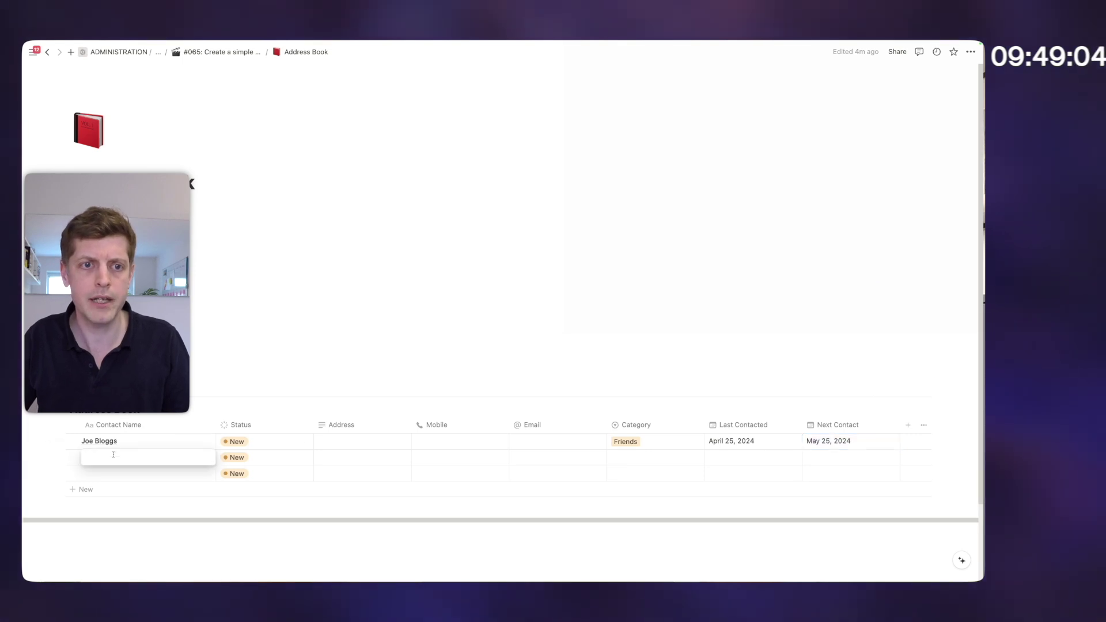
pyautogui.write('Ssam')
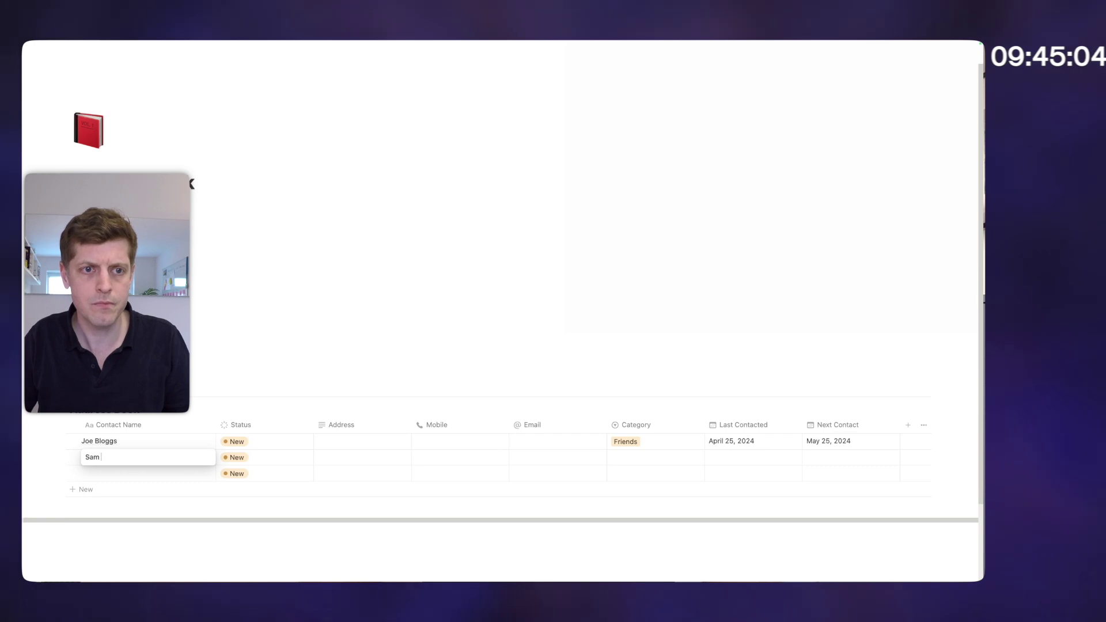
pyautogui.write(' Smith')
pyautogui.press('Tab')
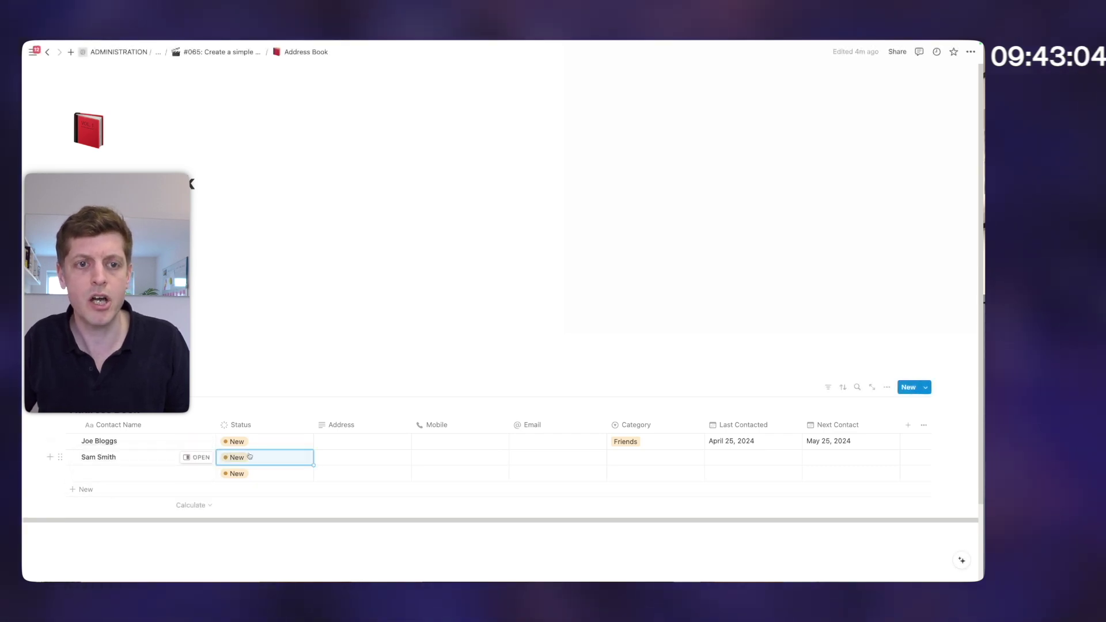
pyautogui.click(252, 458)
pyautogui.click(245, 383)
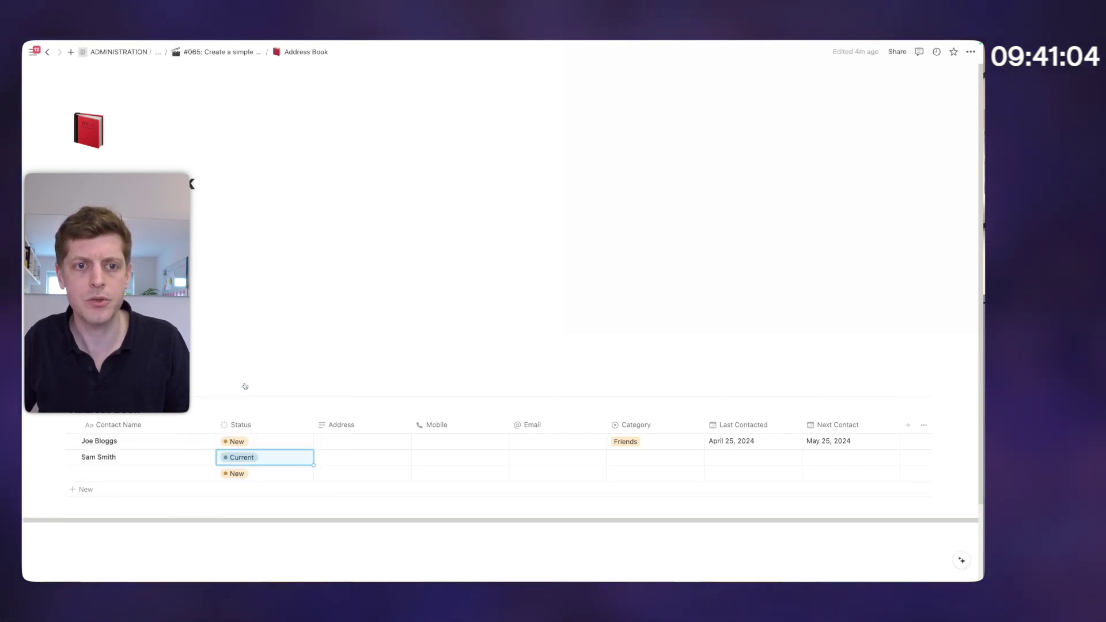
pyautogui.press('Tab')
pyautogui.press('Tab')
pyautogui.press('Tab')
pyautogui.press('Tab')
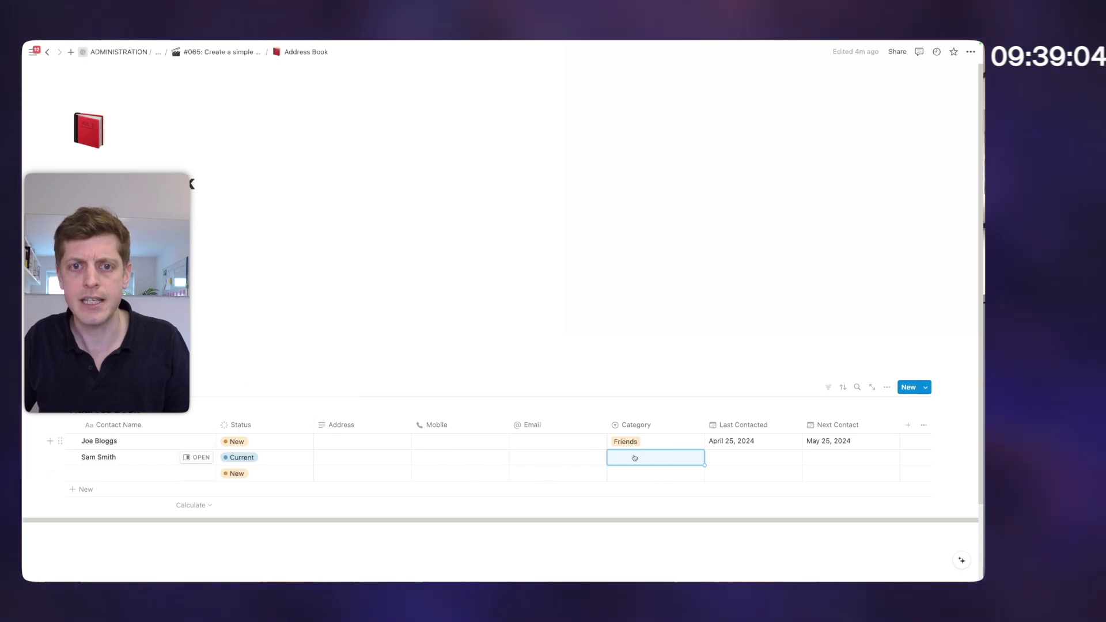
pyautogui.click(637, 457)
pyautogui.click(638, 503)
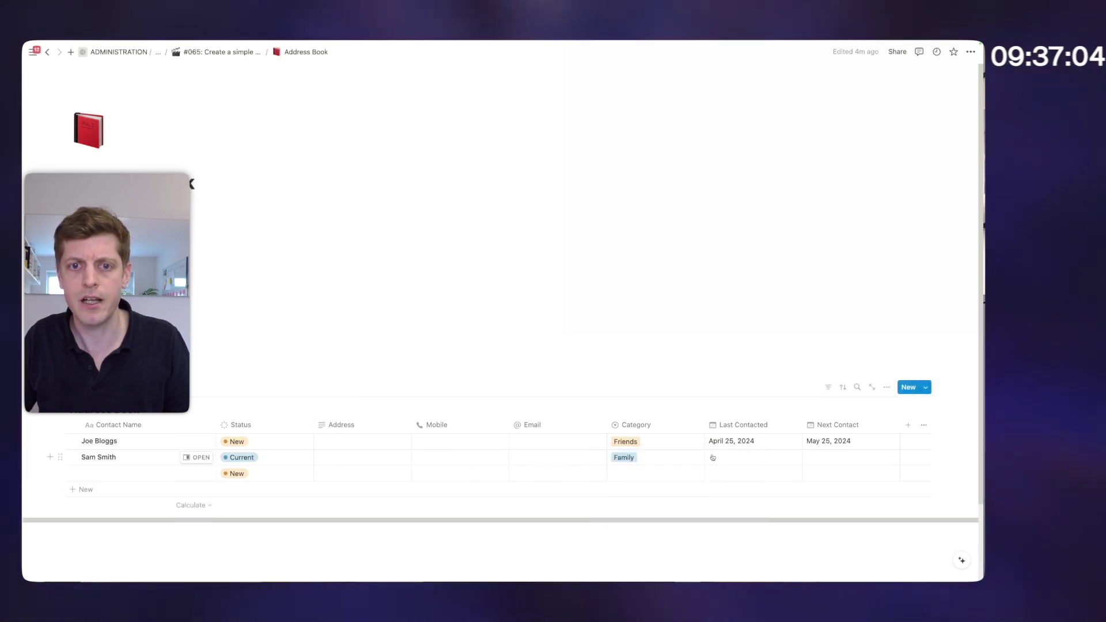
# Step: Set the second contact's Last Contacted to January 11, 2024 and Next Contact to April 18, 2024
pyautogui.click(716, 456)
pyautogui.click(805, 230)
pyautogui.click(805, 230)
pyautogui.click(804, 231)
pyautogui.click(770, 276)
pyautogui.press('Escape')
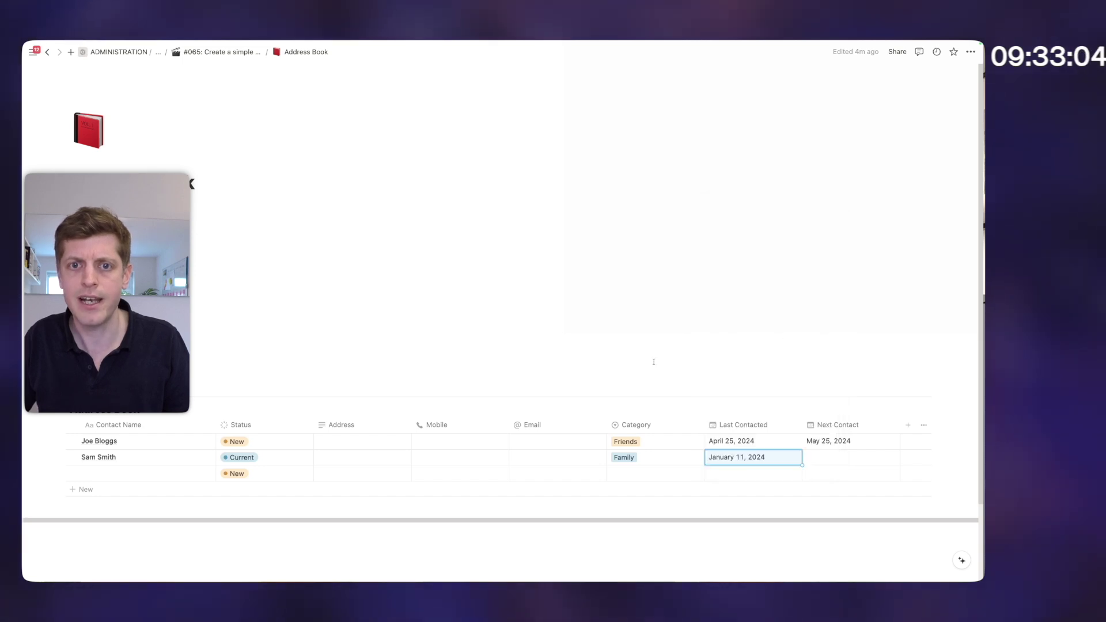
pyautogui.click(821, 462)
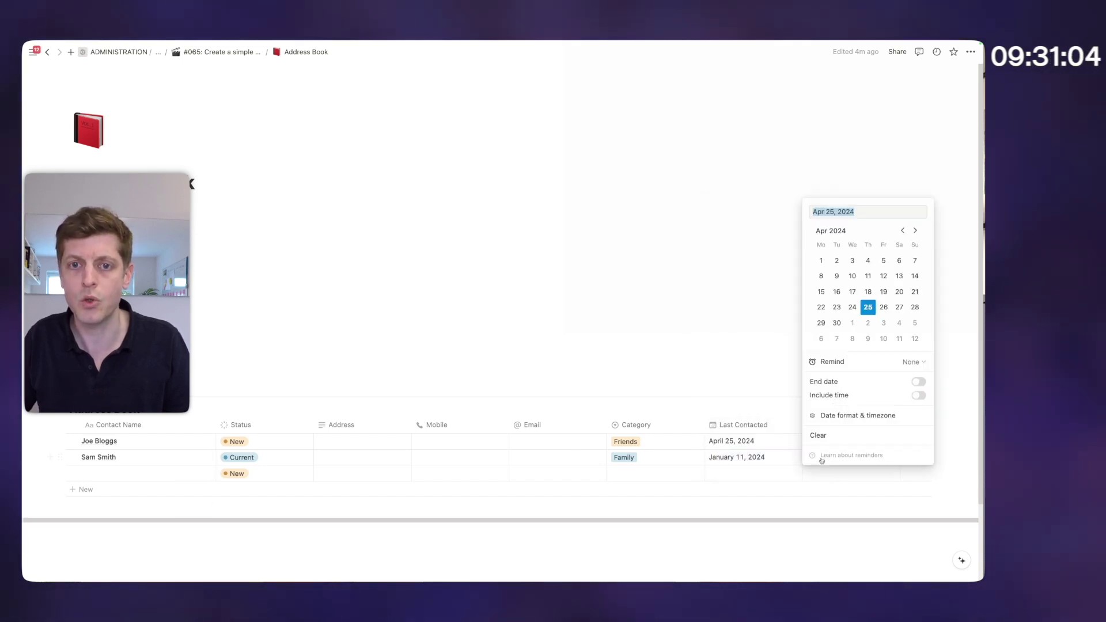
pyautogui.click(866, 293)
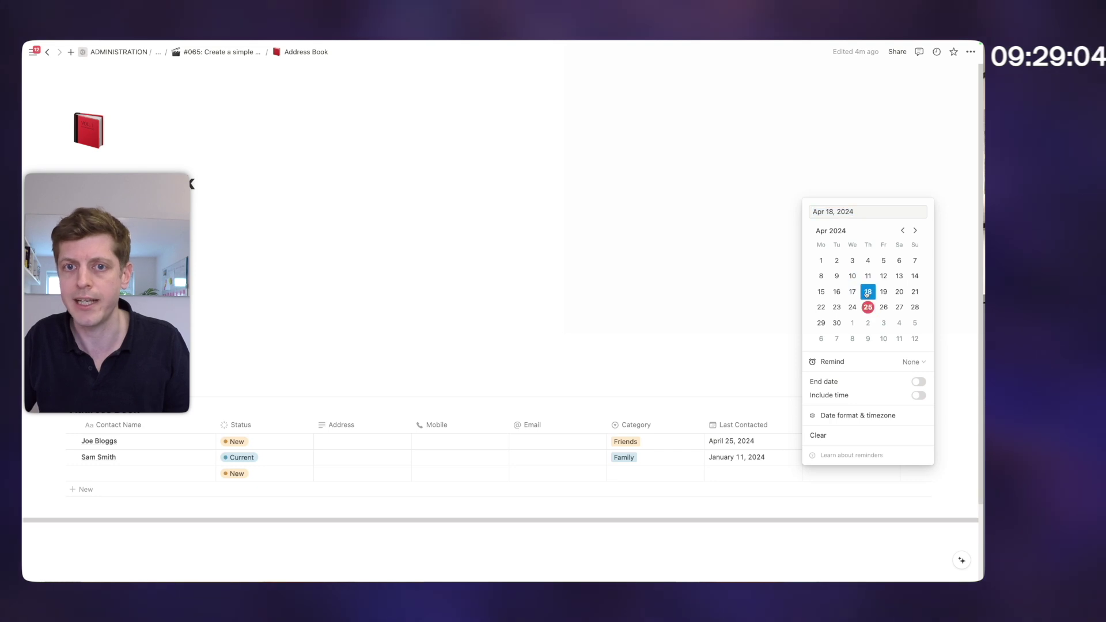
pyautogui.click(678, 338)
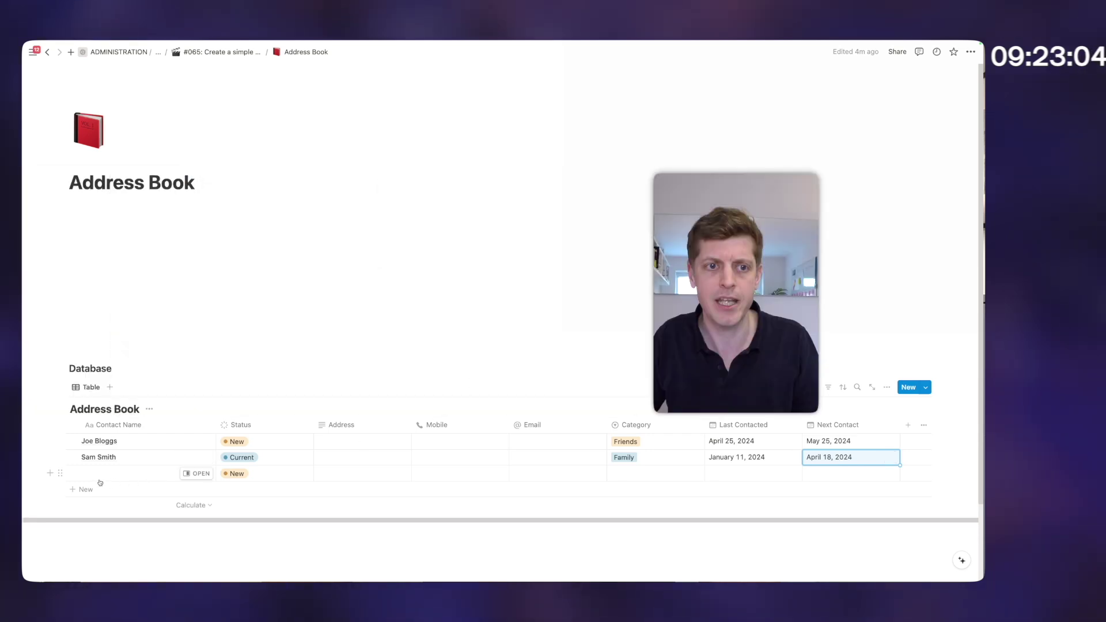
# Step: Delete the empty third row and rename the table view to 'ALL'
pyautogui.click(60, 473)
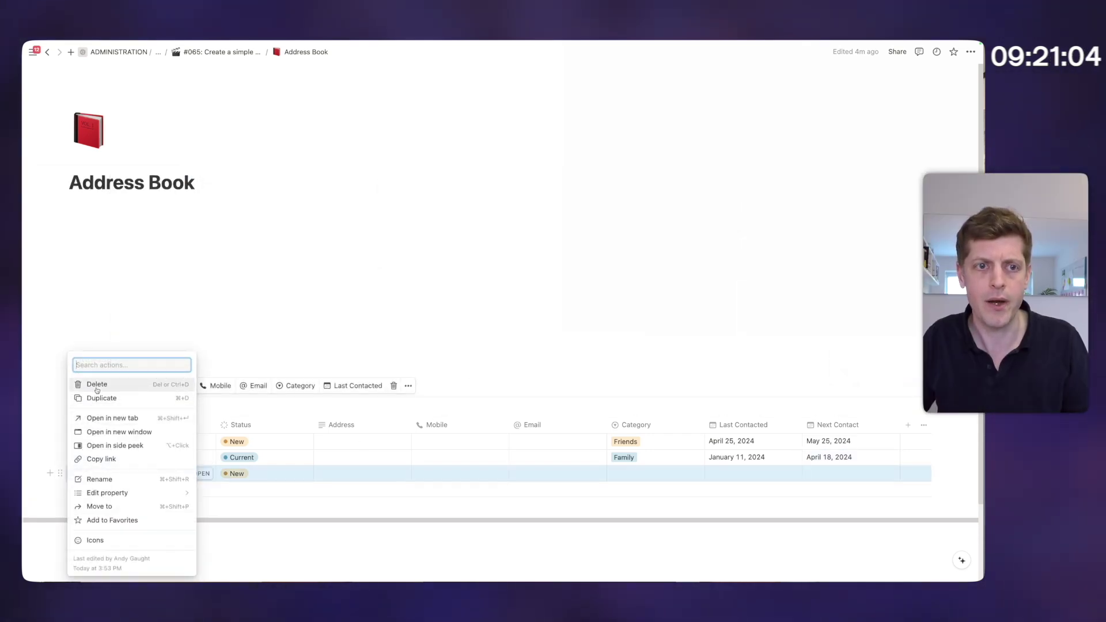
pyautogui.click(96, 384)
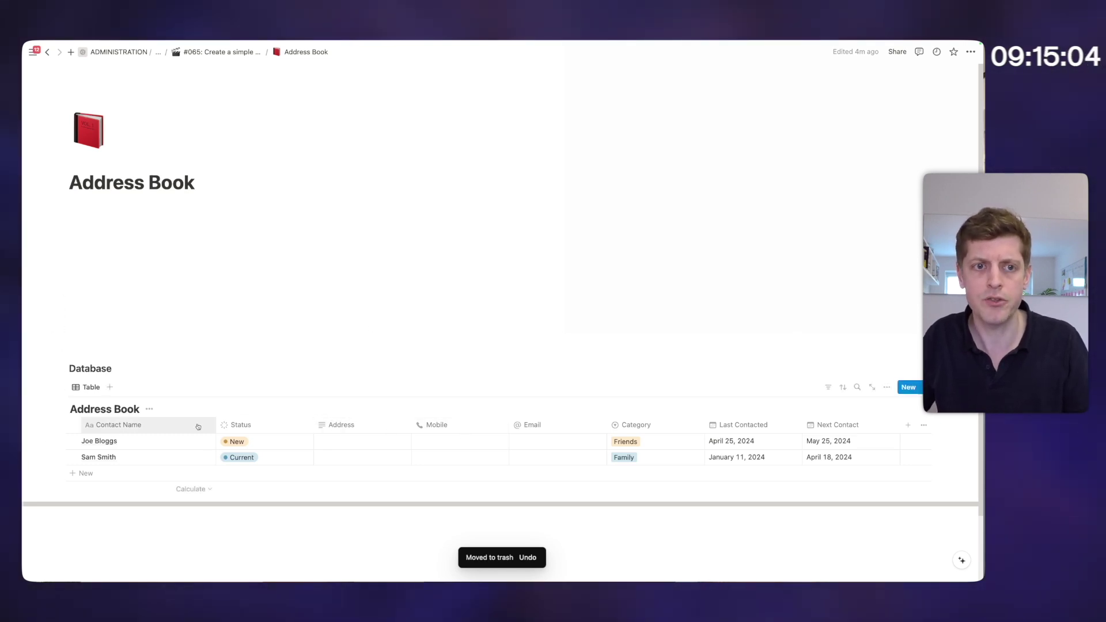
pyautogui.click(95, 390)
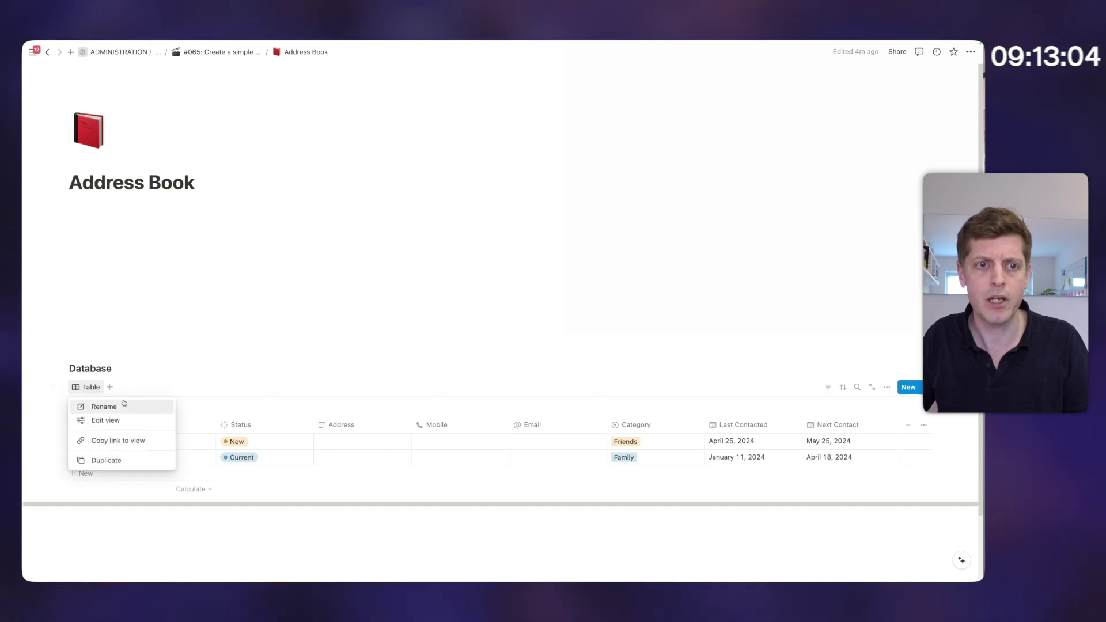
pyautogui.click(122, 404)
pyautogui.write('AL')
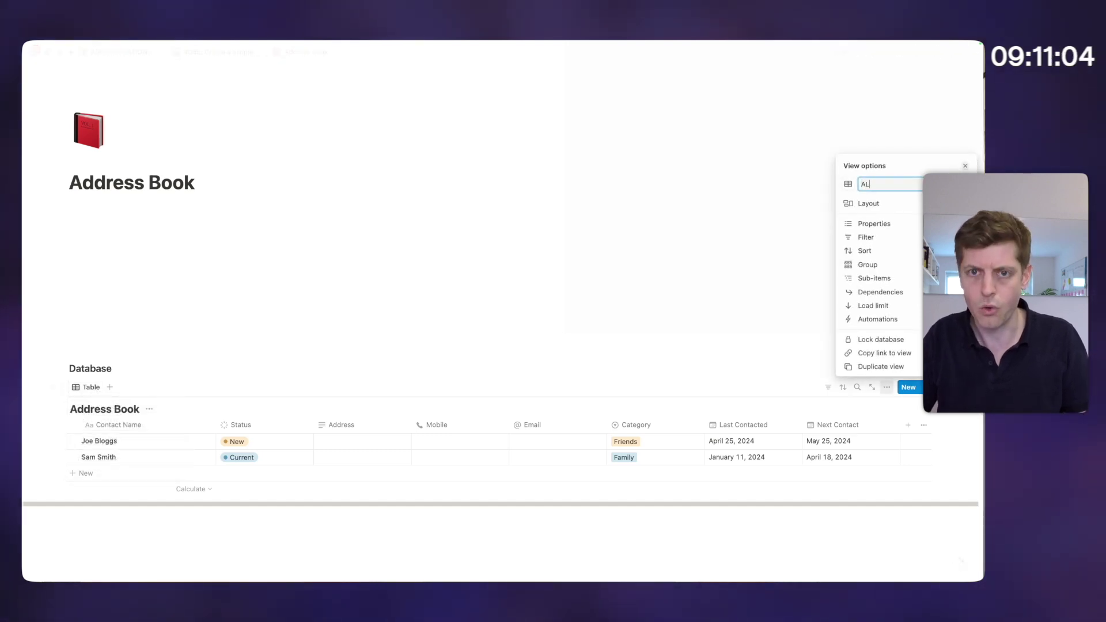
pyautogui.write('L')
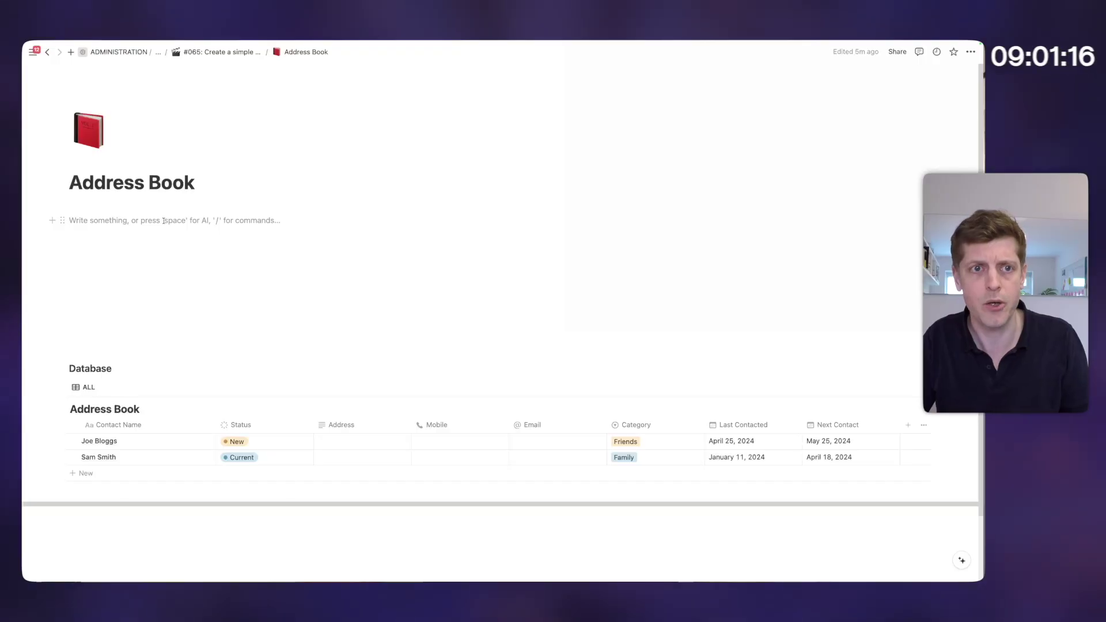
# Step: Add a 'Reach Out' Heading 3 and start a /linked block on the line below it
pyautogui.write('### ')
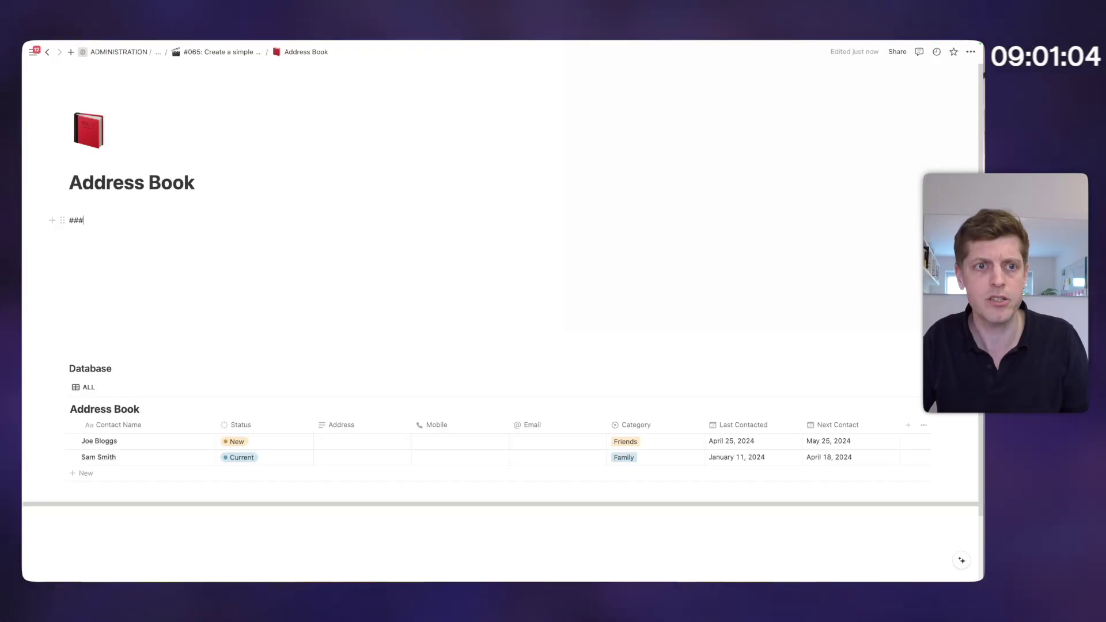
pyautogui.write('Reach O')
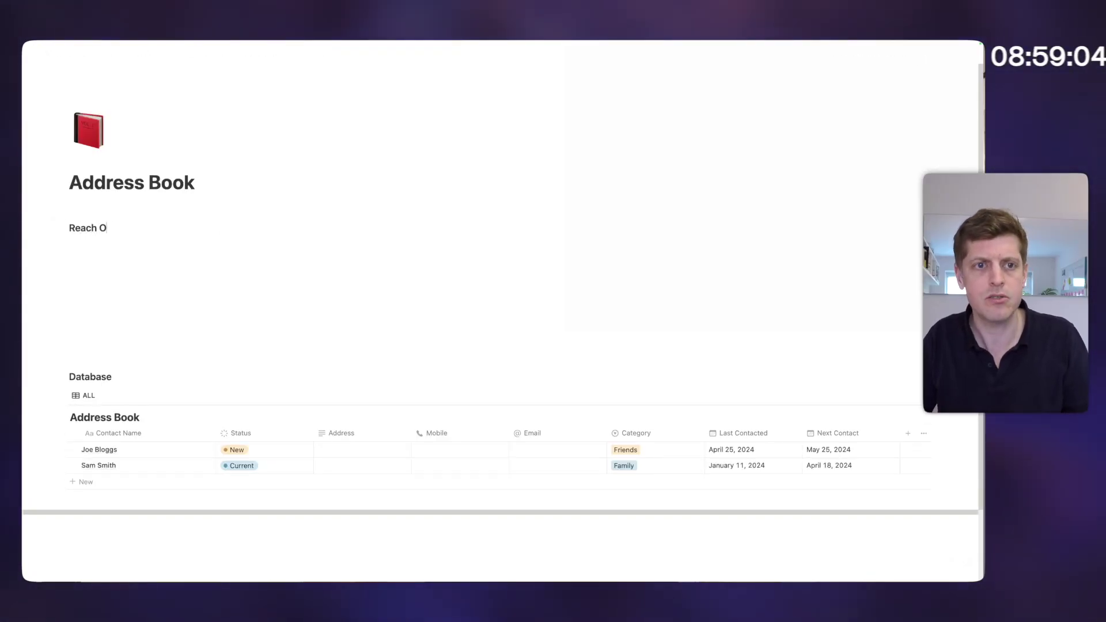
pyautogui.write('ut')
pyautogui.press('Return')
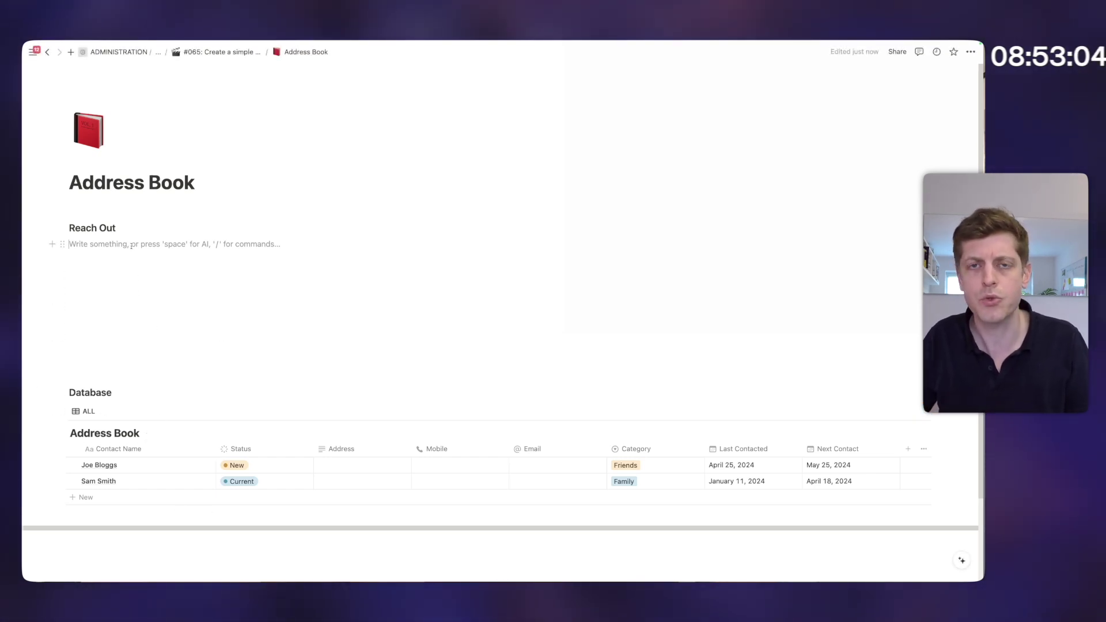
pyautogui.write('/linked')
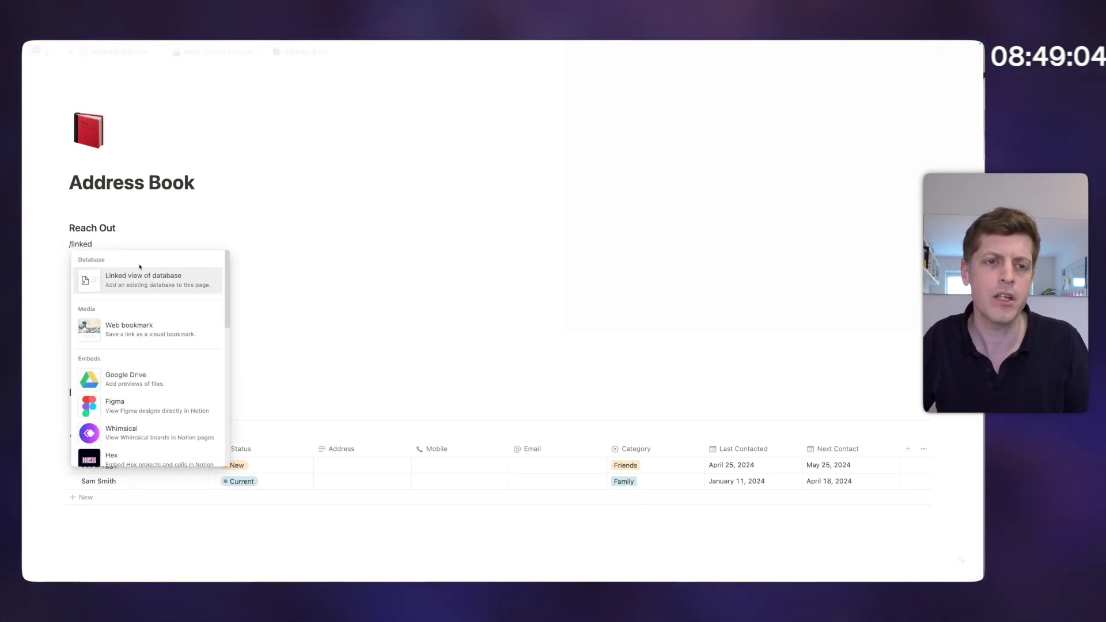
# Step: Insert a linked view of the Address Book database and begin a new view for it
pyautogui.moveTo(166, 286)
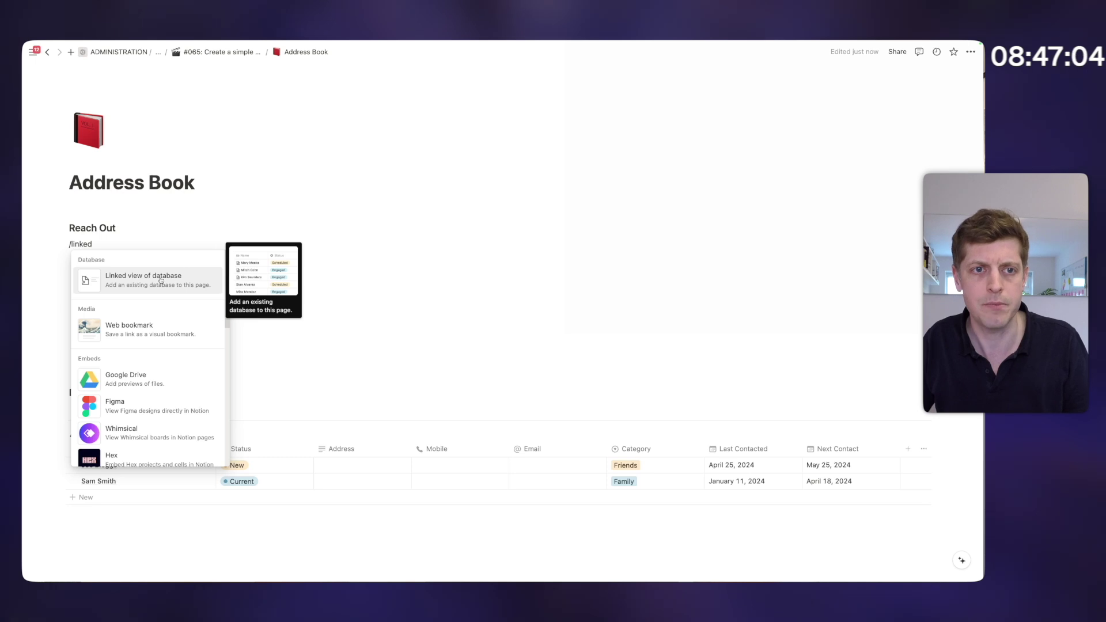
pyautogui.click(161, 280)
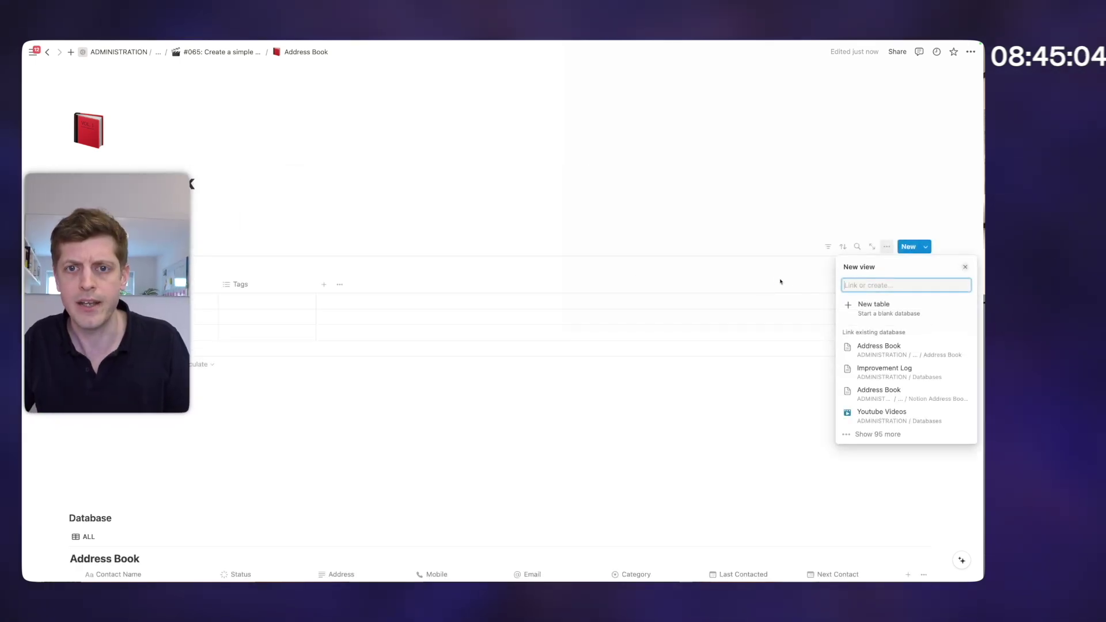
pyautogui.click(892, 347)
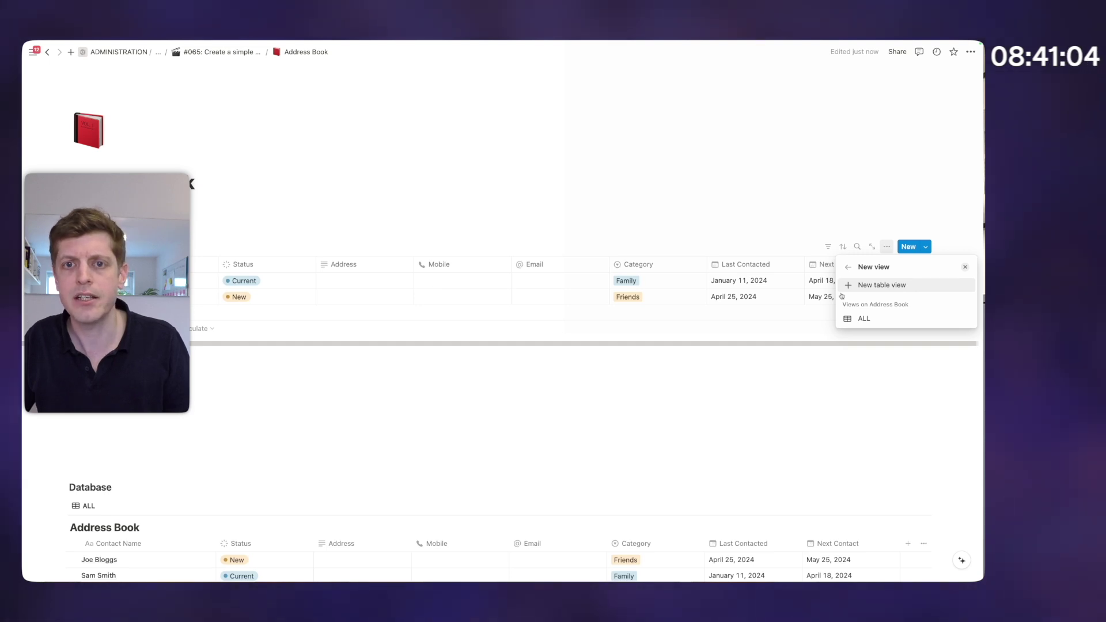
pyautogui.click(864, 318)
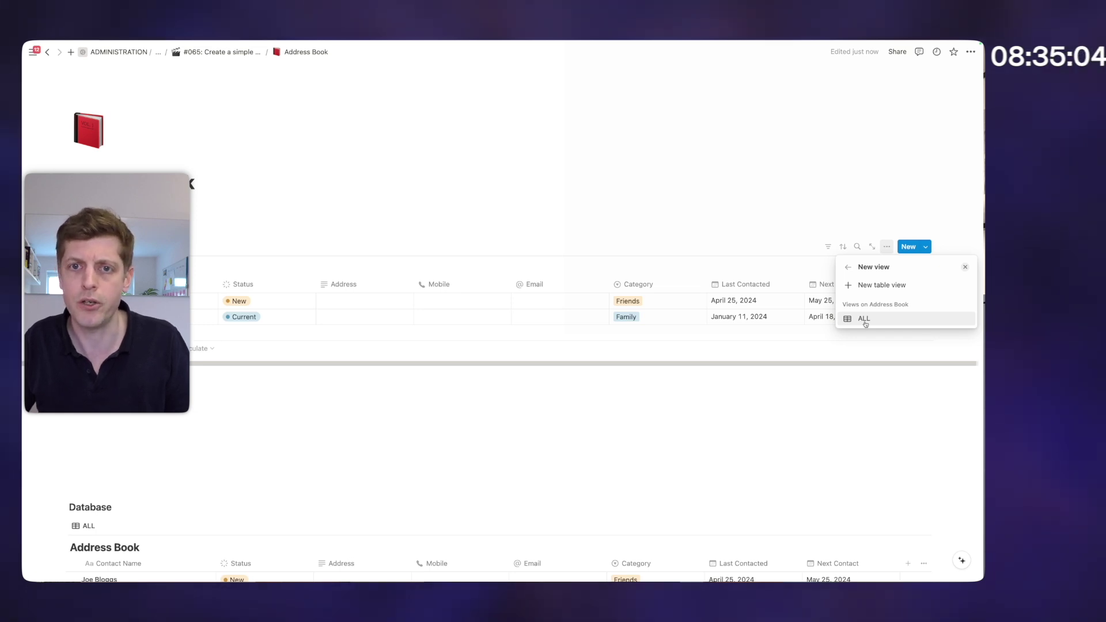
pyautogui.click(874, 285)
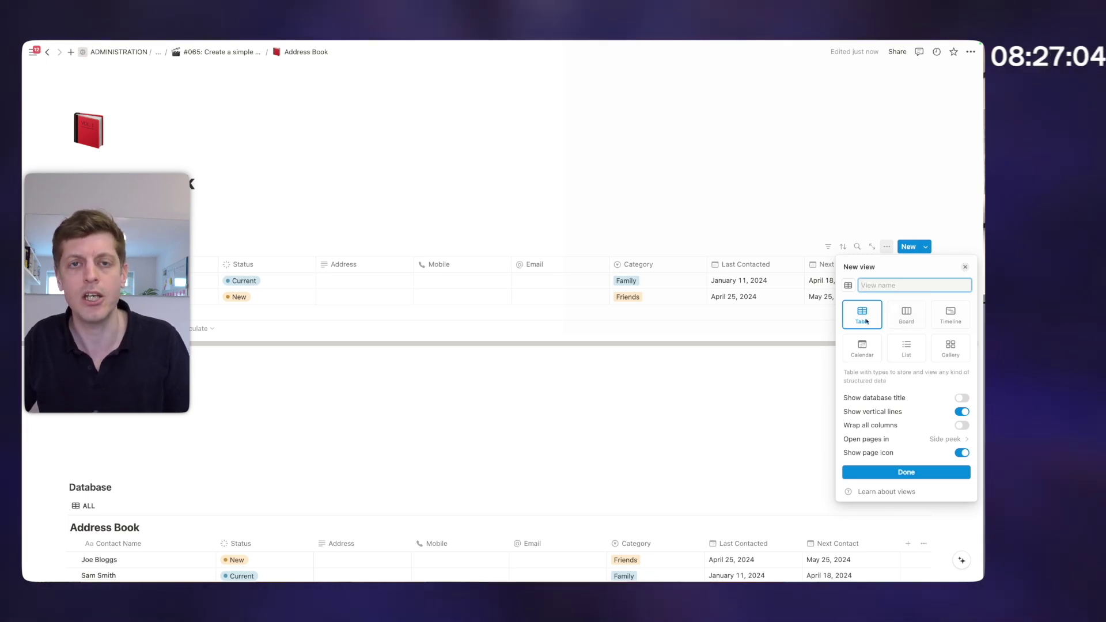
# Step: Give the new view a Calendar layout shown as Month, after briefly trying Week
pyautogui.click(858, 347)
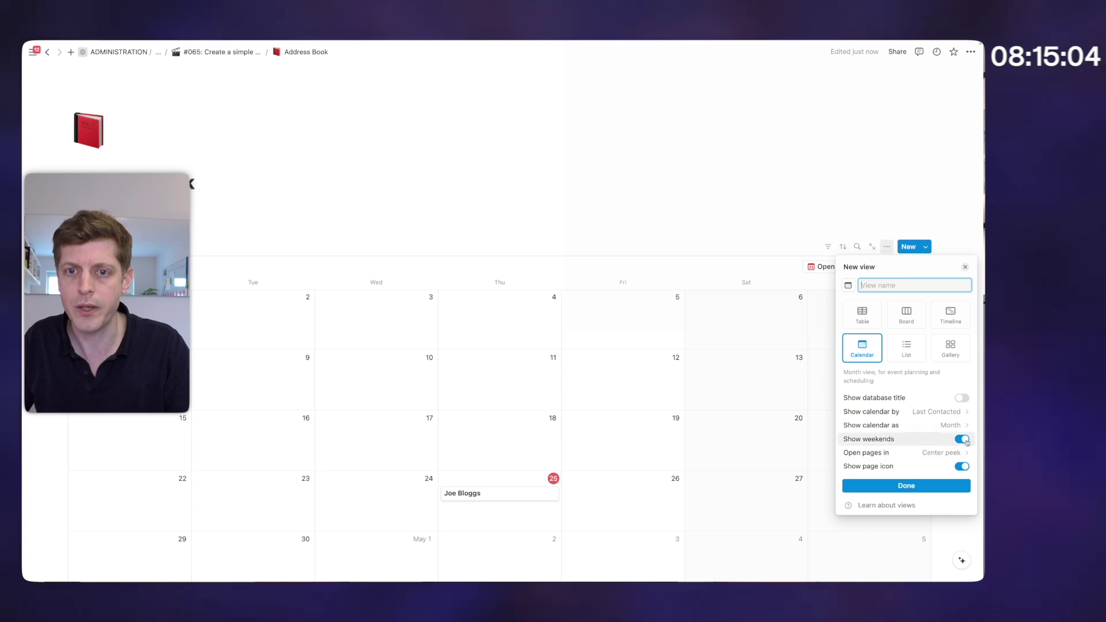
pyautogui.click(945, 425)
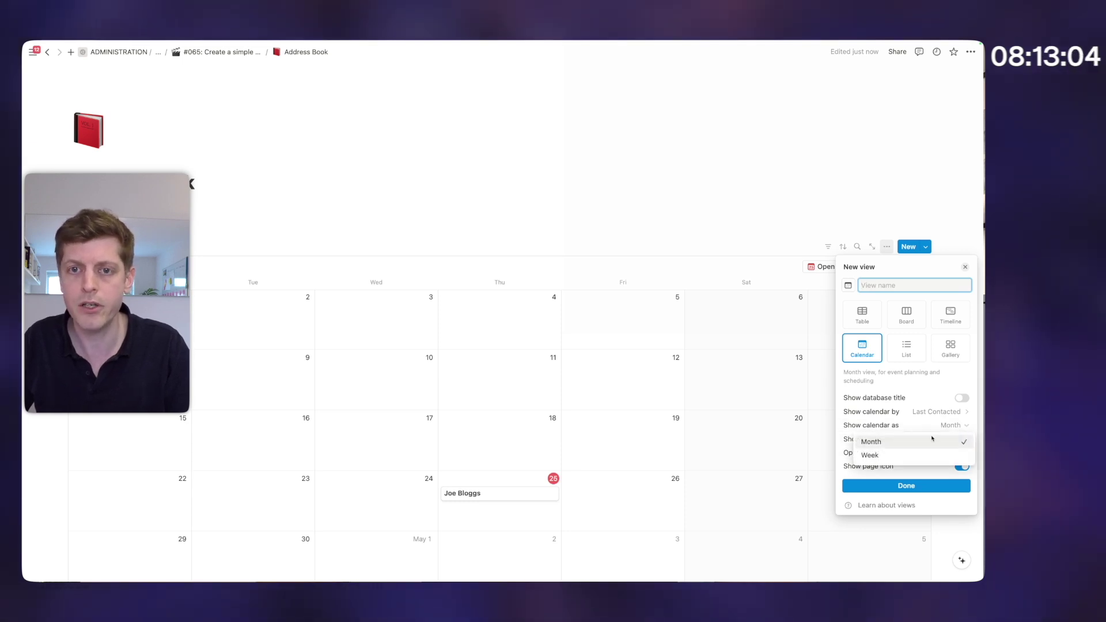
pyautogui.click(904, 453)
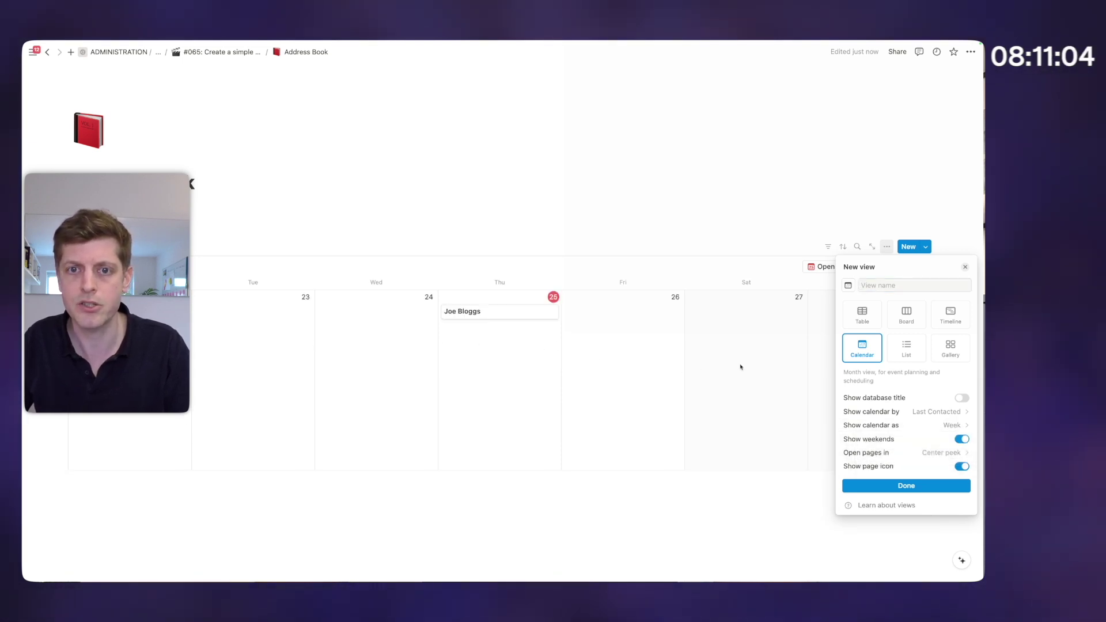
pyautogui.click(955, 426)
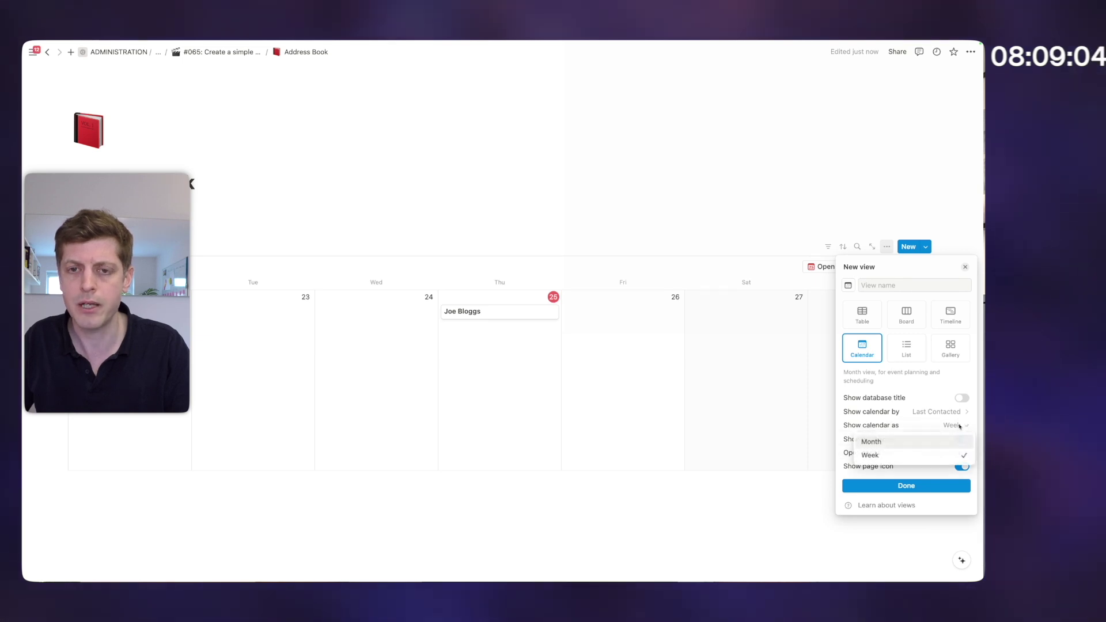
pyautogui.click(898, 442)
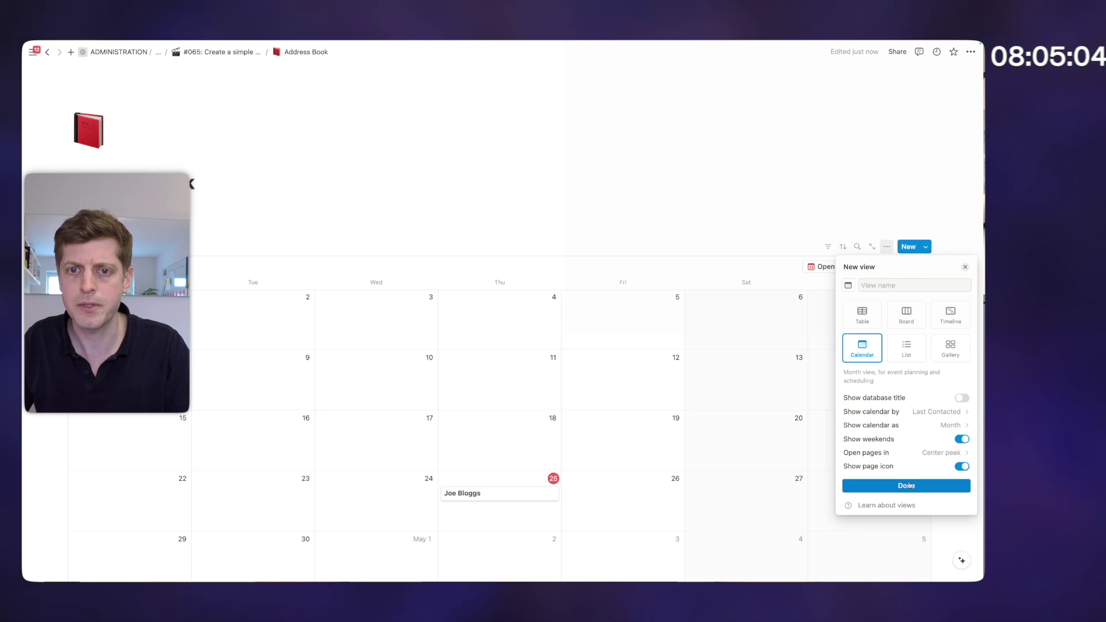
pyautogui.click(908, 487)
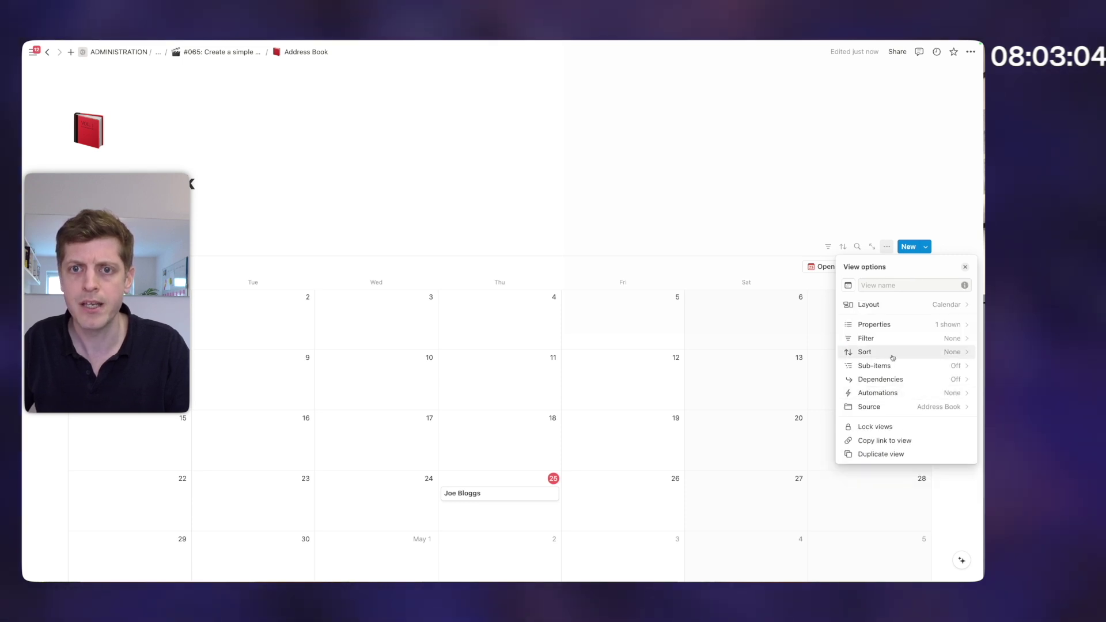
# Step: Set the calendar layout's 'Show calendar by' property to Next Contact
pyautogui.click(887, 304)
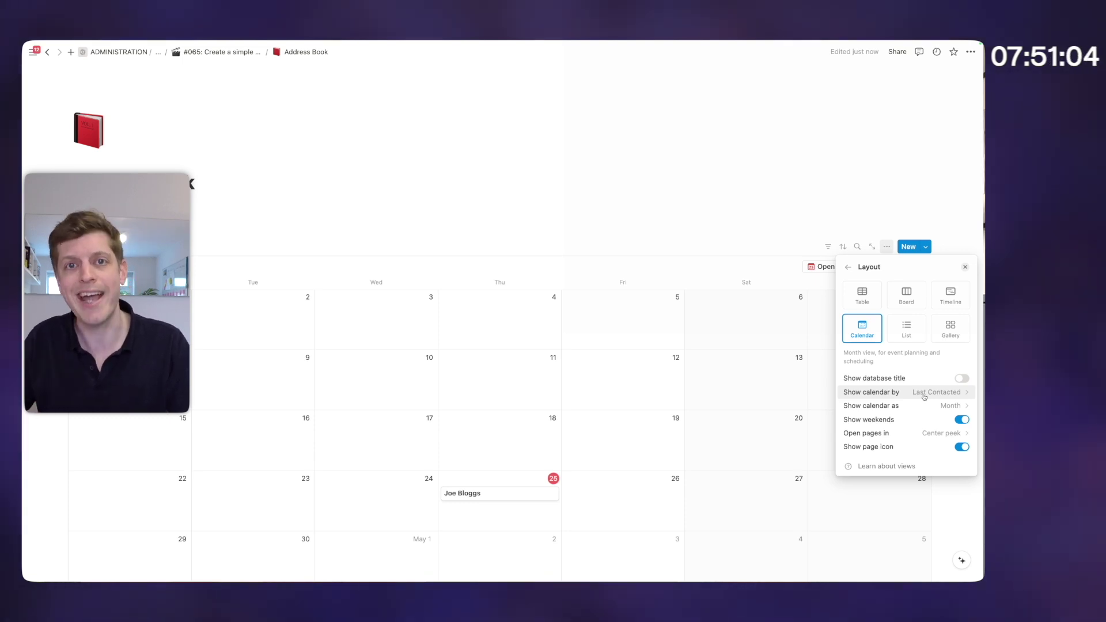
pyautogui.click(923, 397)
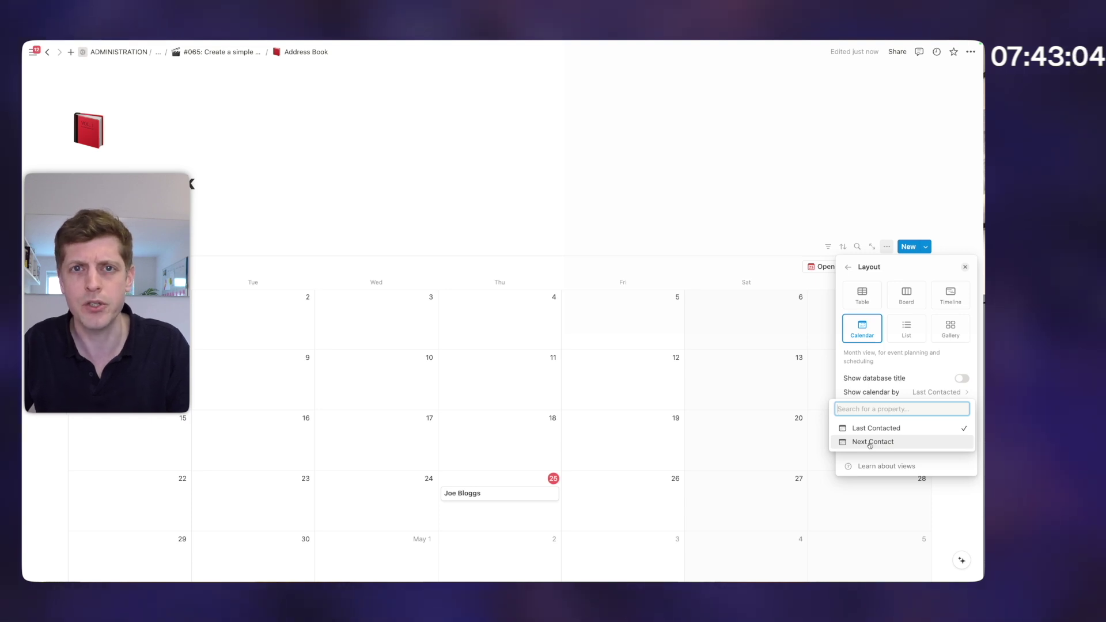
pyautogui.click(870, 442)
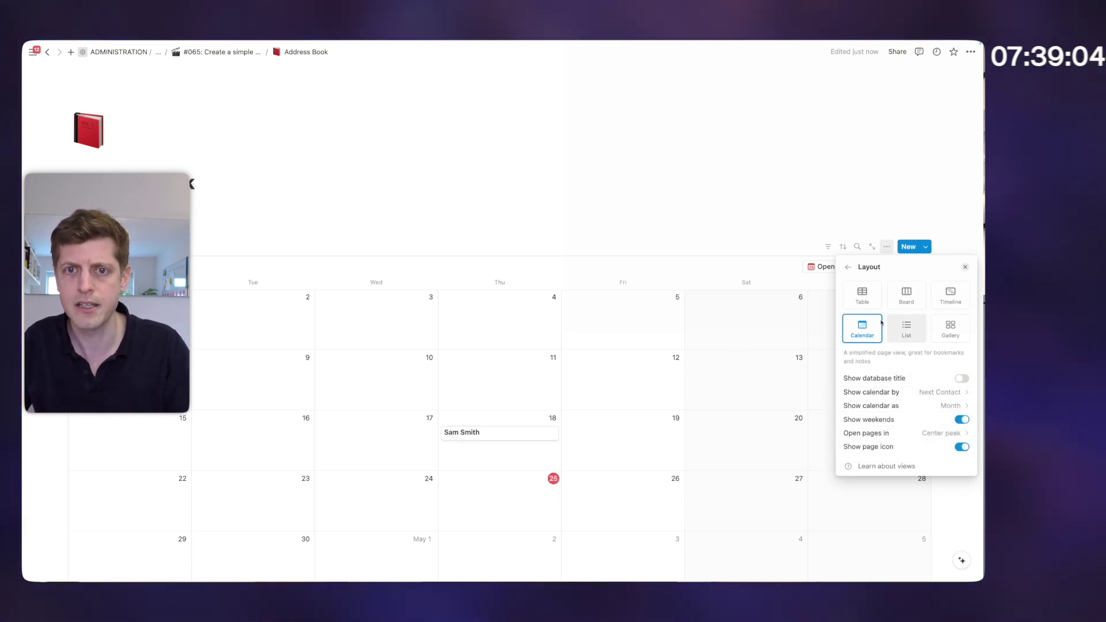
pyautogui.click(846, 270)
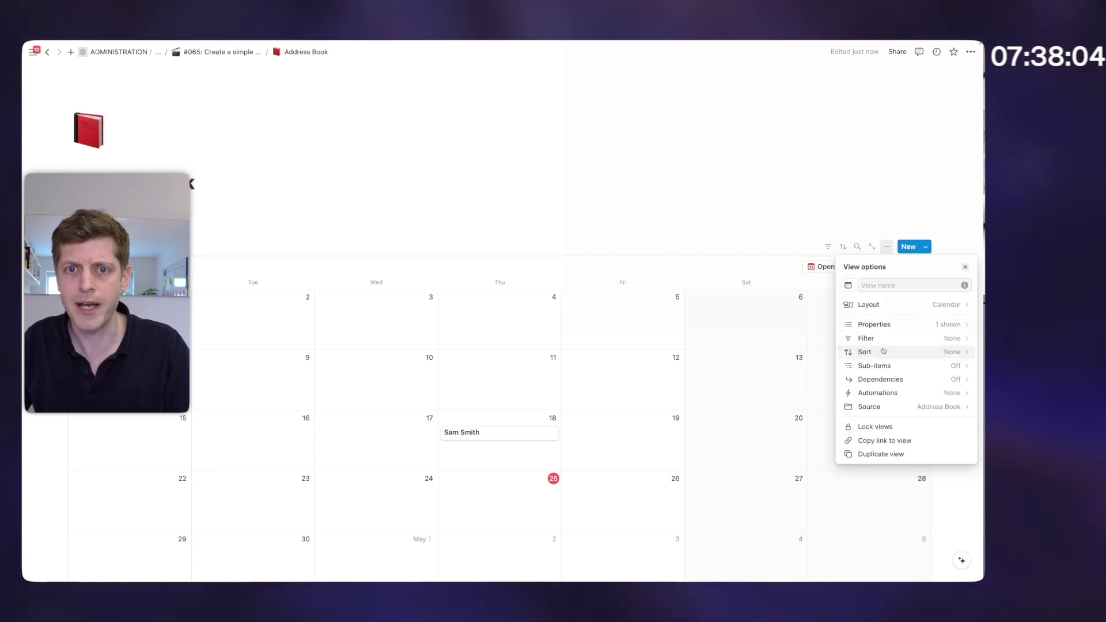
# Step: Make the Category and Mobile properties visible on the calendar cards
pyautogui.click(894, 322)
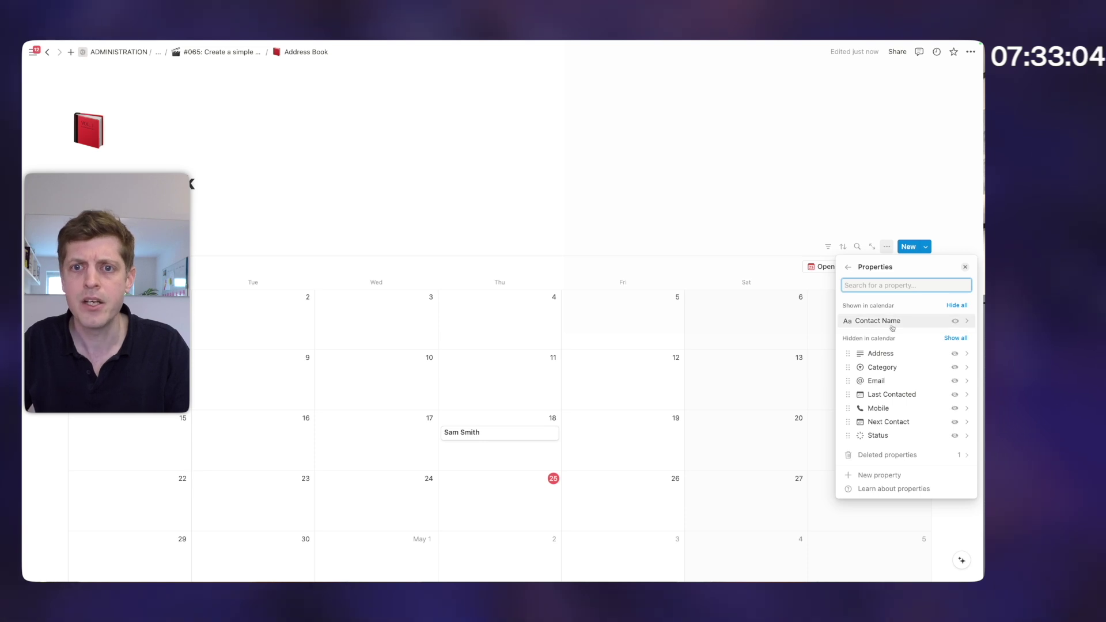
pyautogui.click(954, 368)
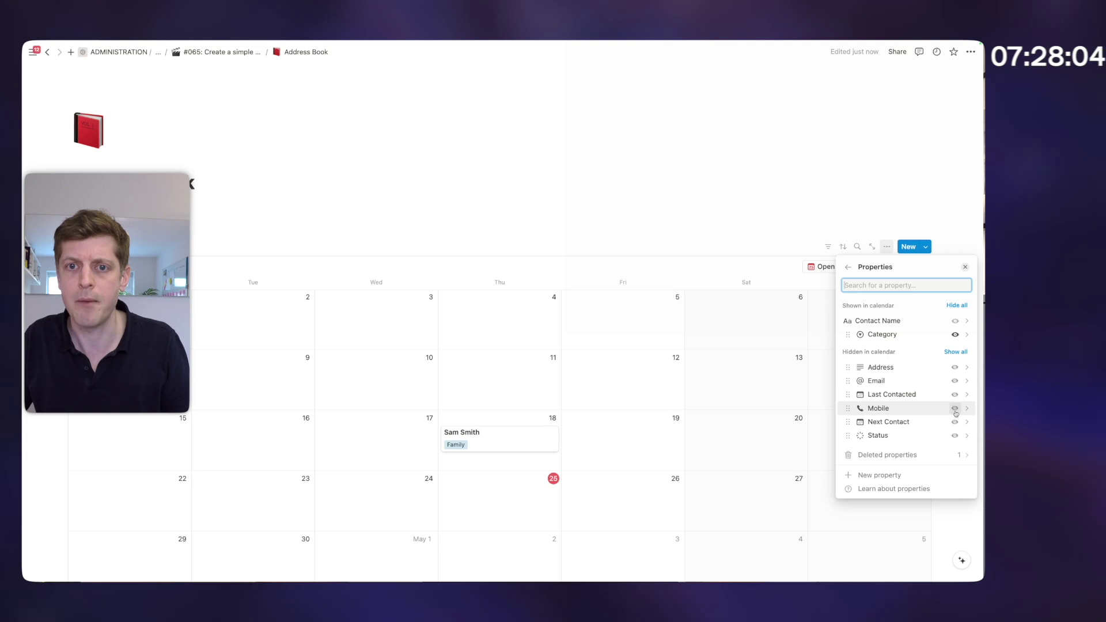
pyautogui.click(955, 410)
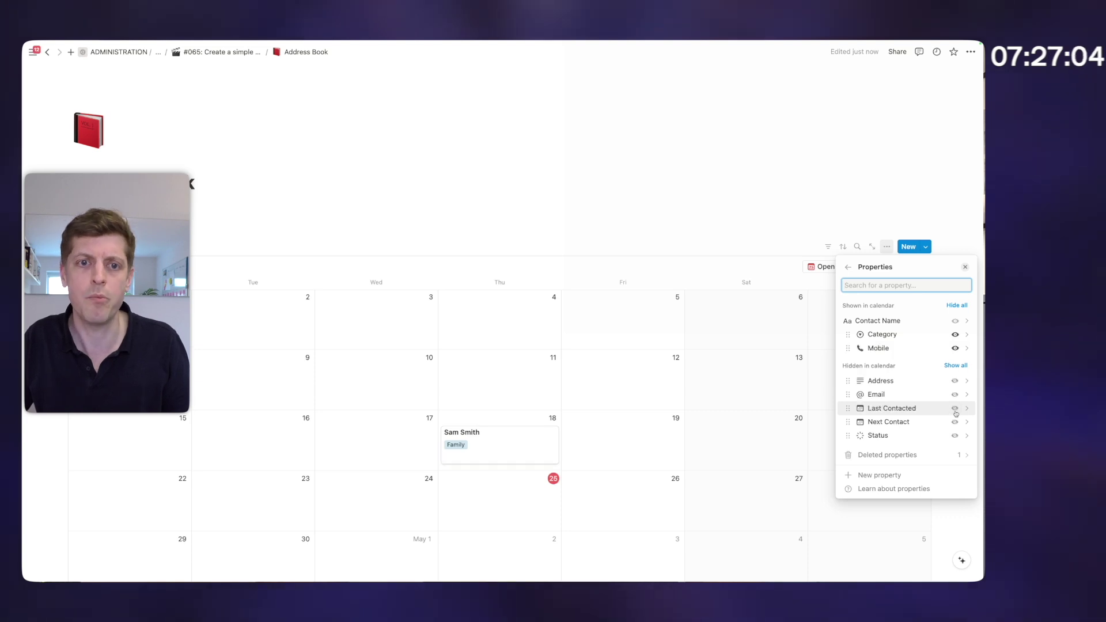
pyautogui.click(498, 416)
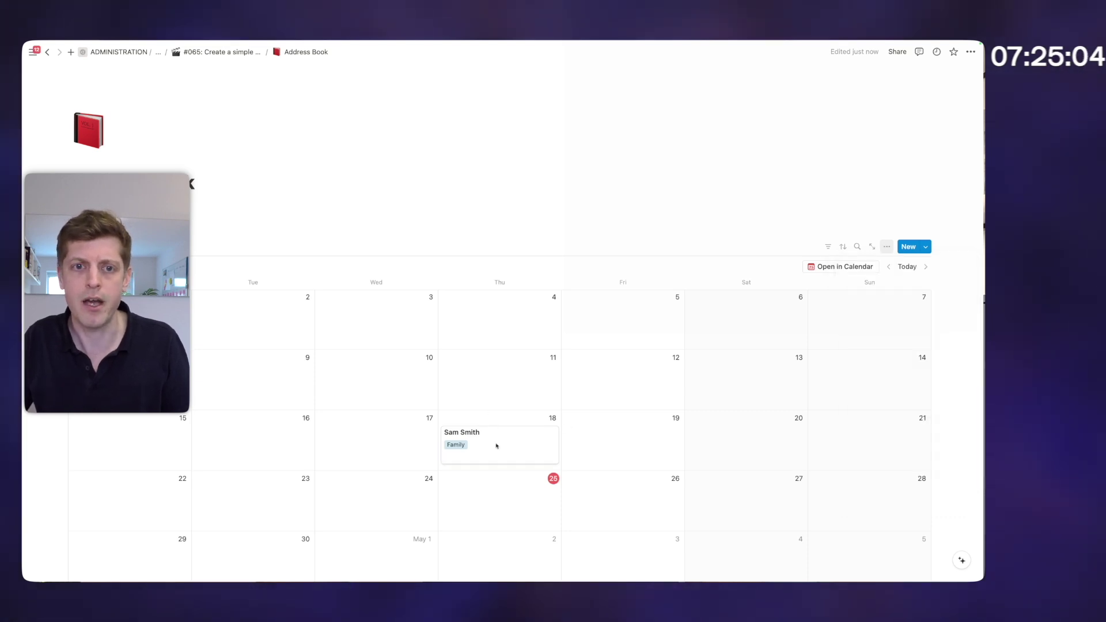
# Step: Enter the contact's mobile number on the April 18 Family contact's page
pyautogui.click(497, 447)
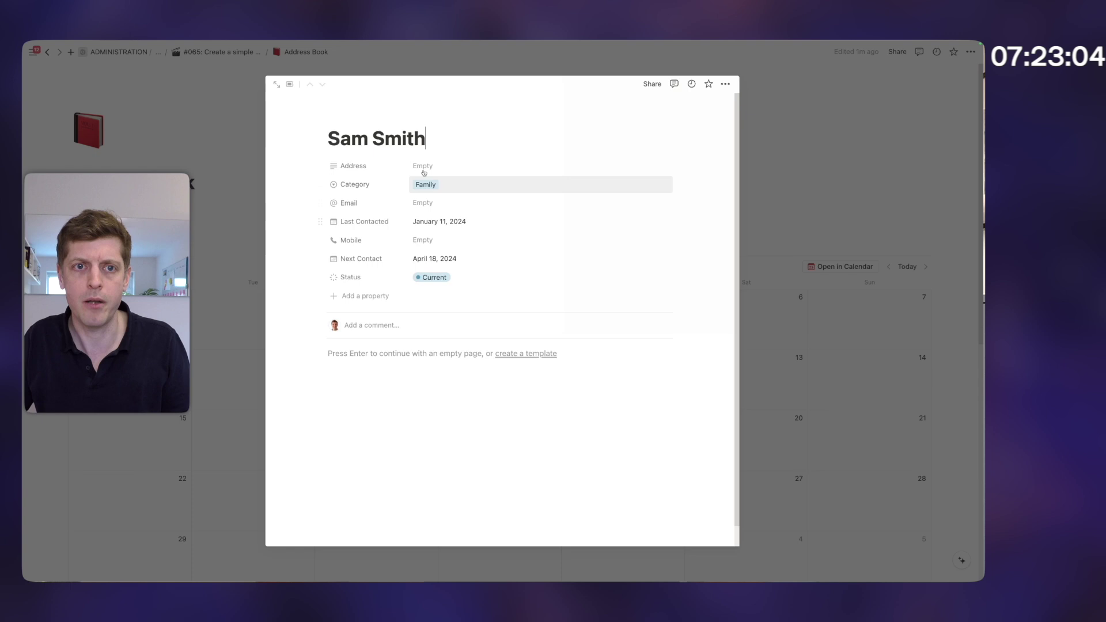
pyautogui.click(441, 241)
pyautogui.write('01')
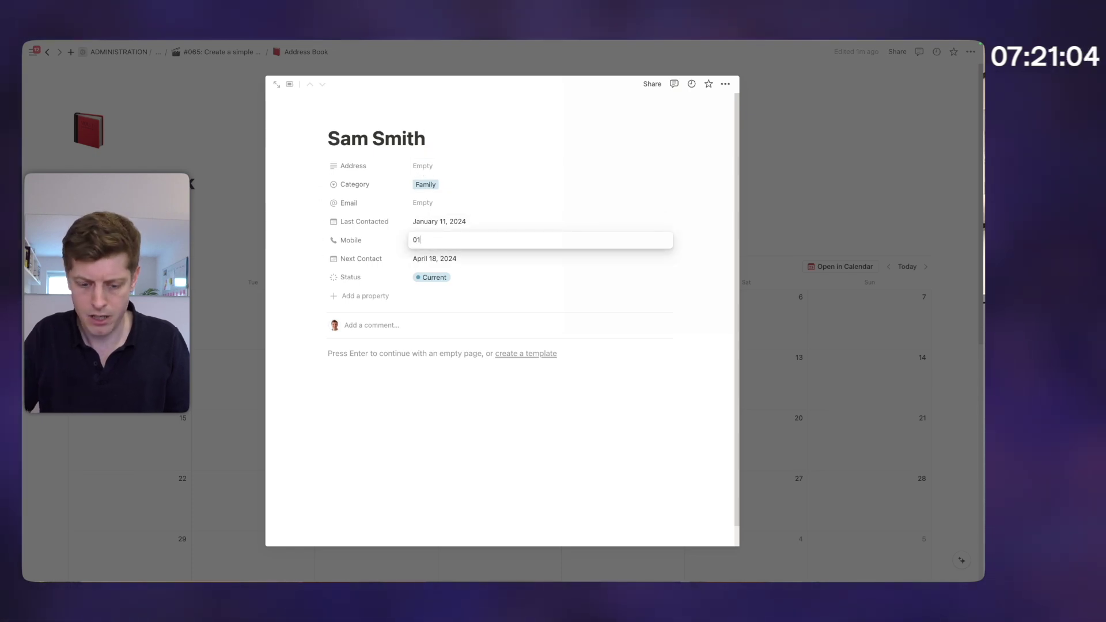
pyautogui.write('2345 6789098')
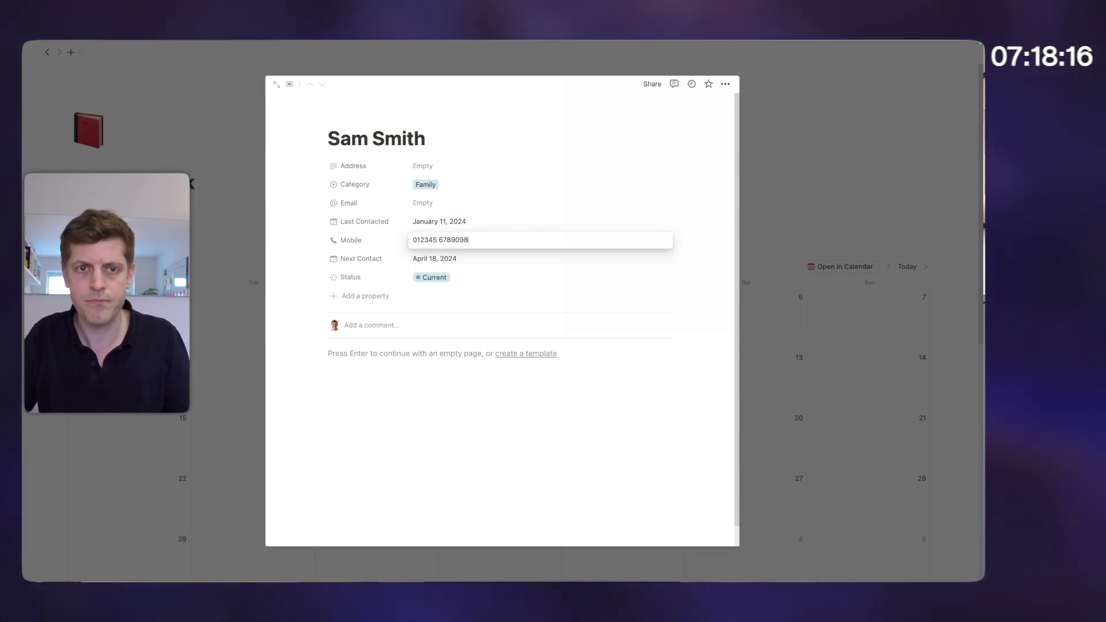
pyautogui.press('Return')
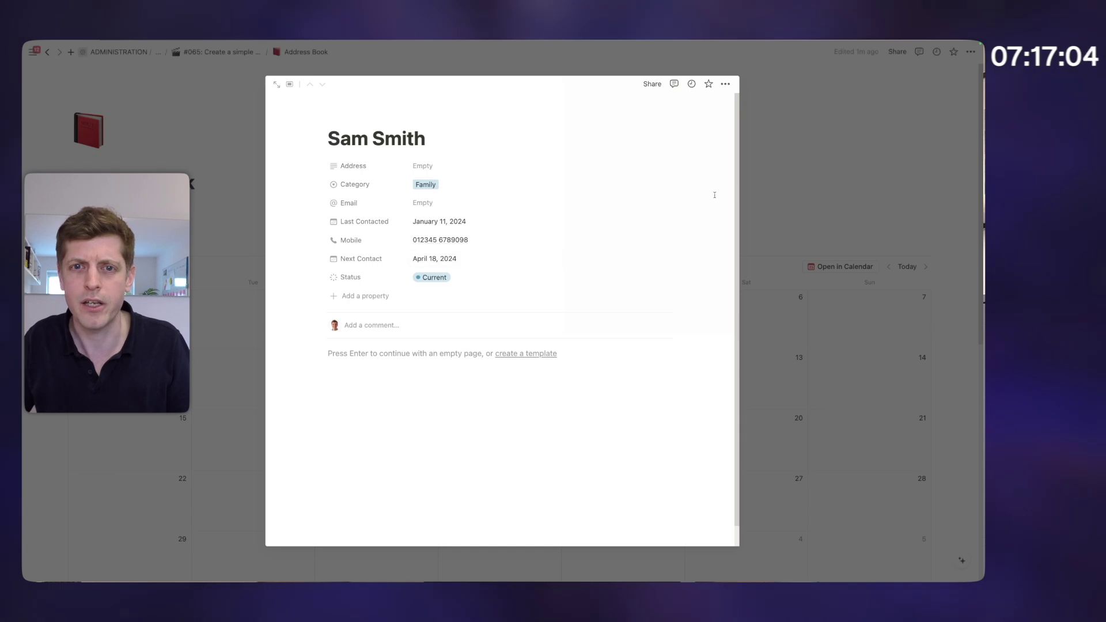
pyautogui.press('Escape')
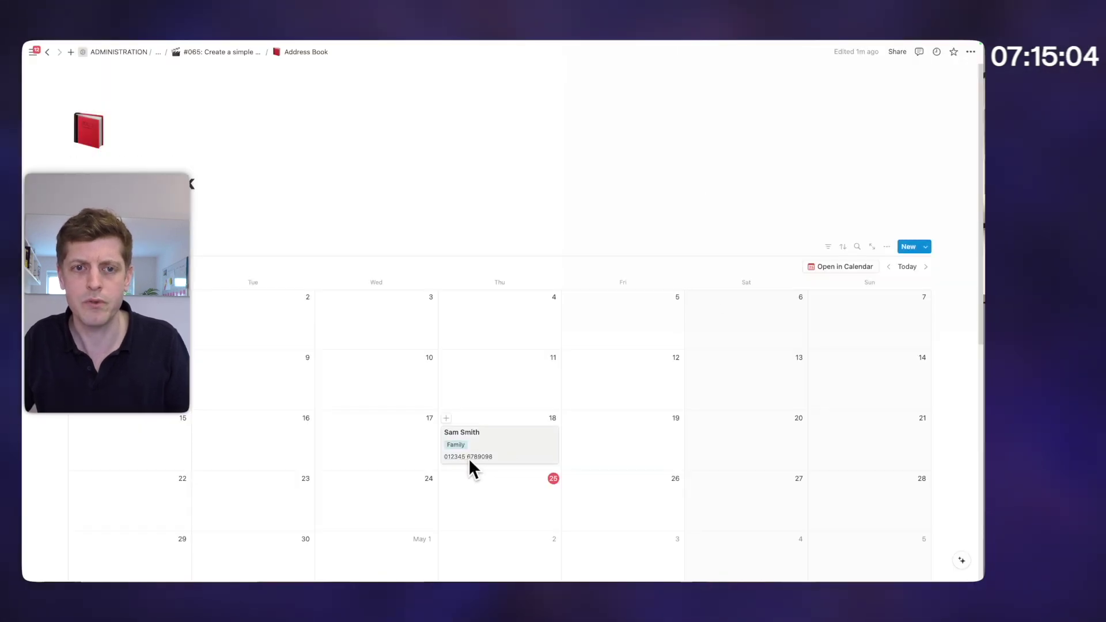
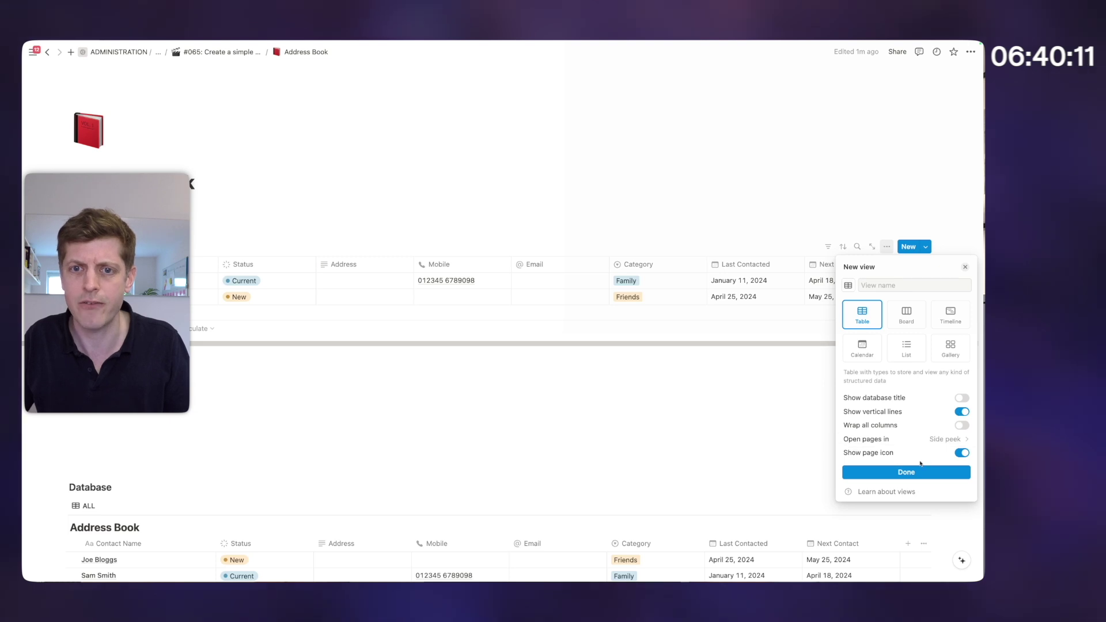
# Step: Hide the Email and Address properties in the top table view
pyautogui.click(920, 471)
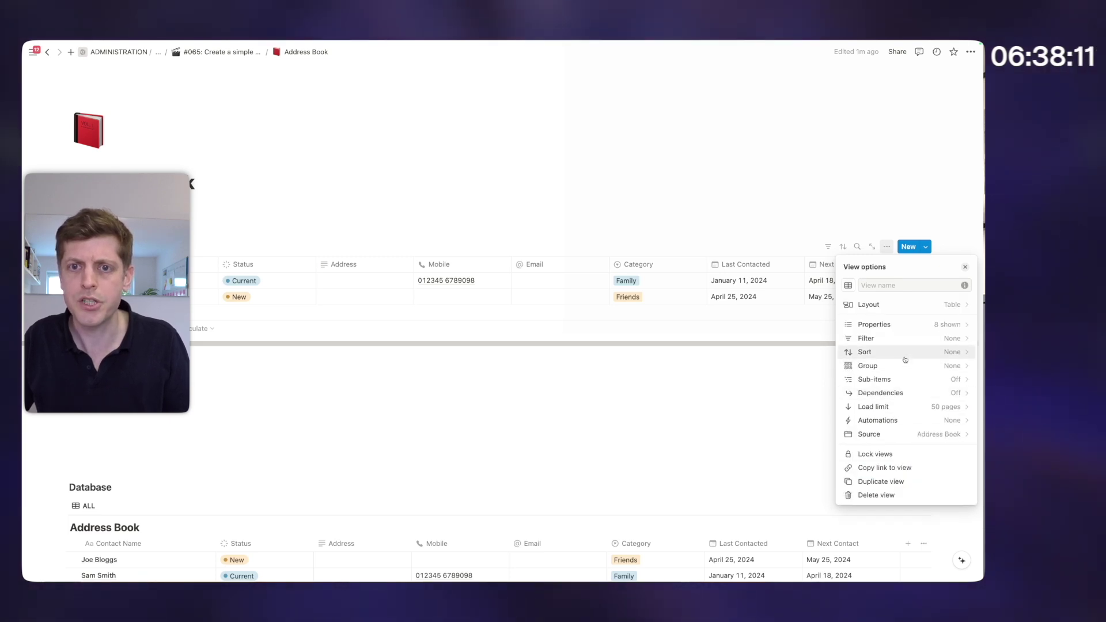
pyautogui.click(900, 324)
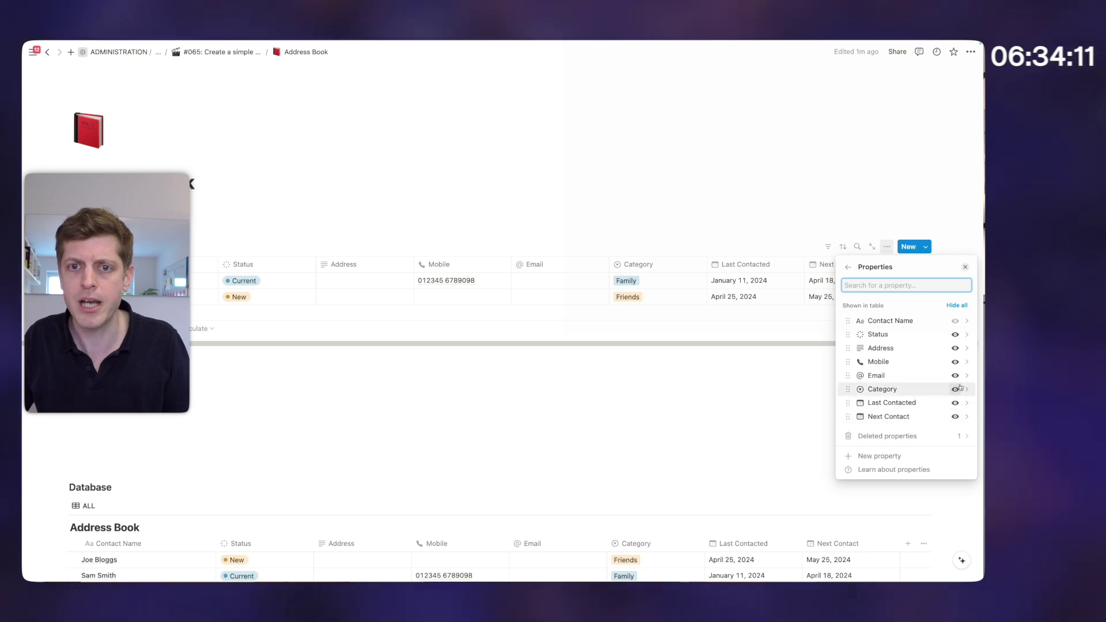
pyautogui.click(956, 376)
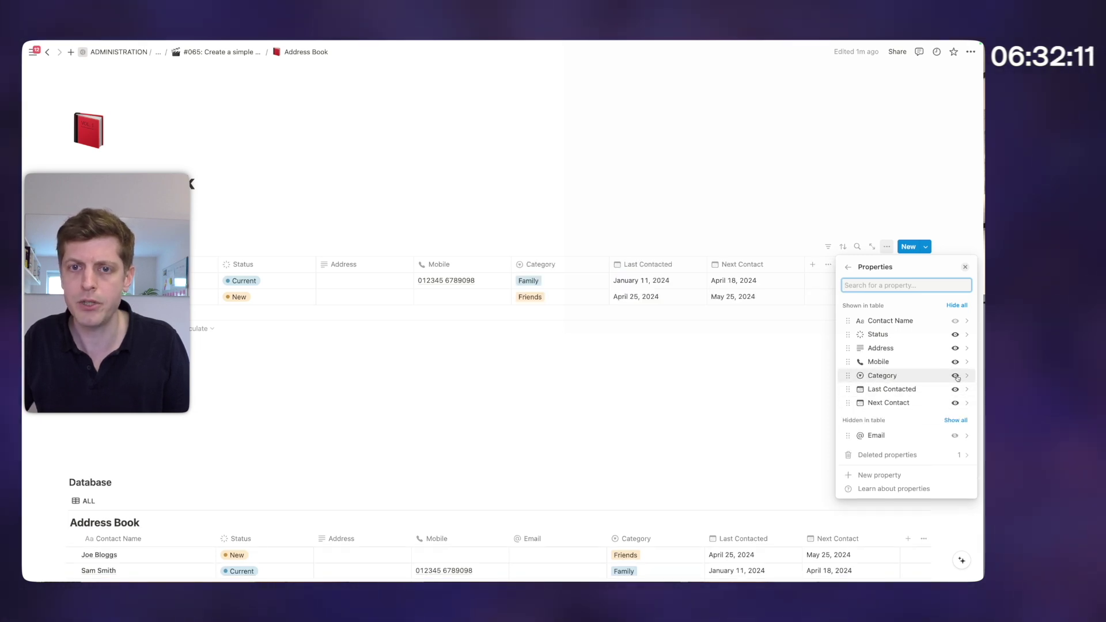
pyautogui.click(955, 348)
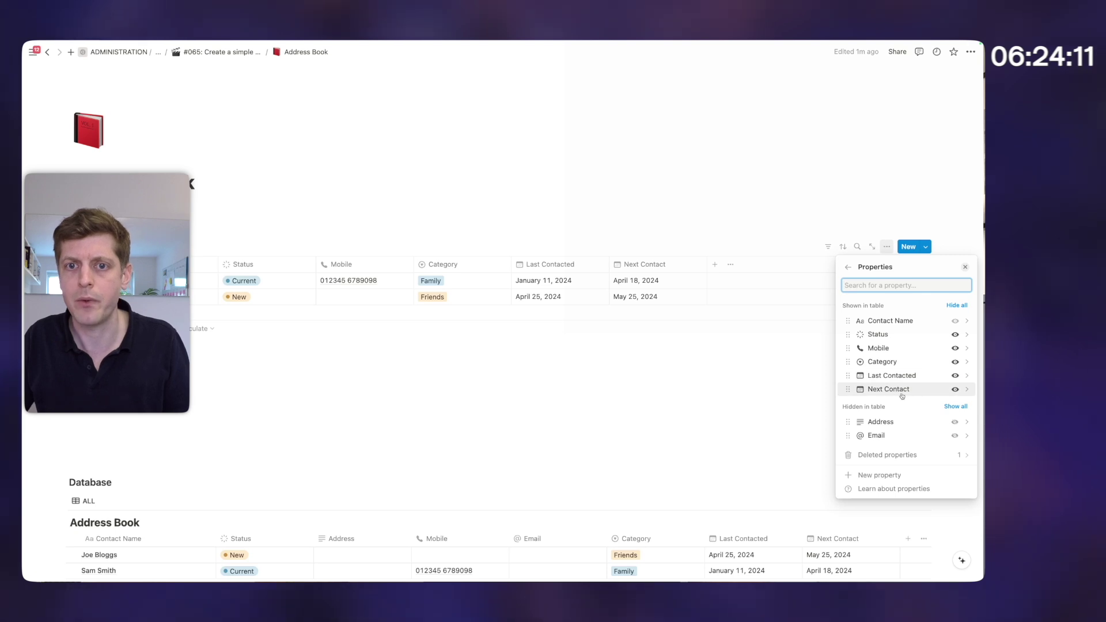
pyautogui.click(850, 267)
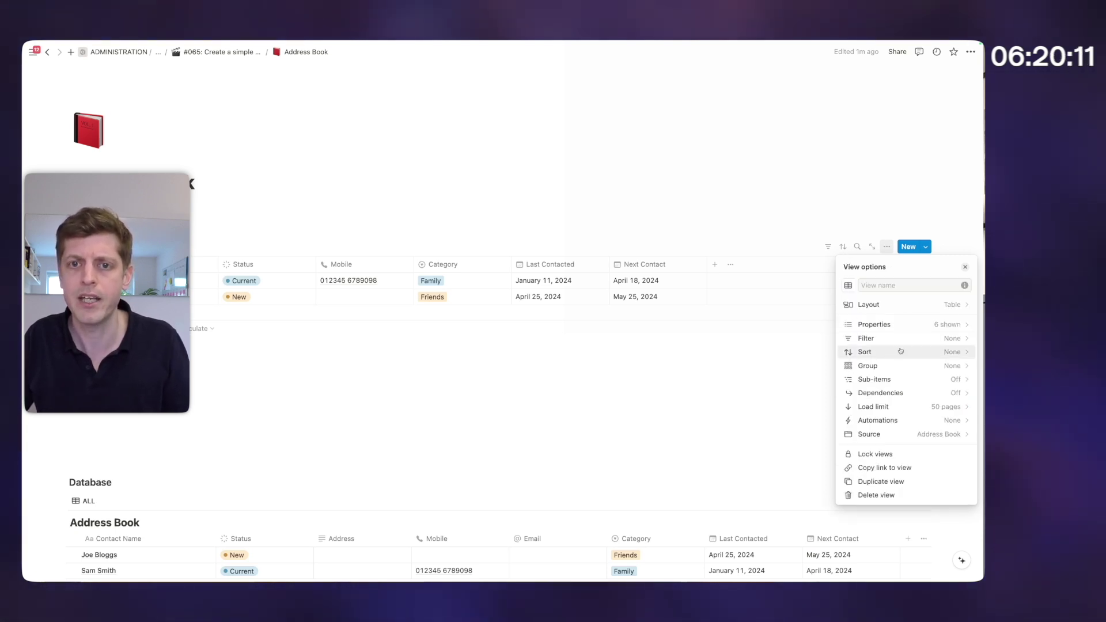
# Step: Filter the table to Next Contact on or before Today and save it for everyone
pyautogui.click(940, 344)
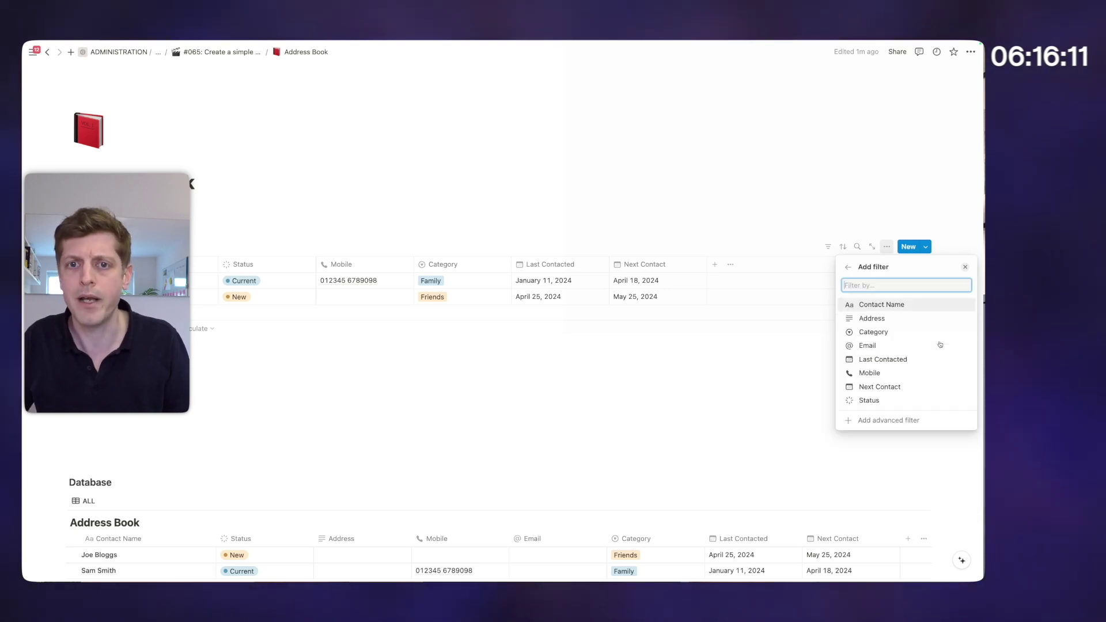
pyautogui.click(881, 387)
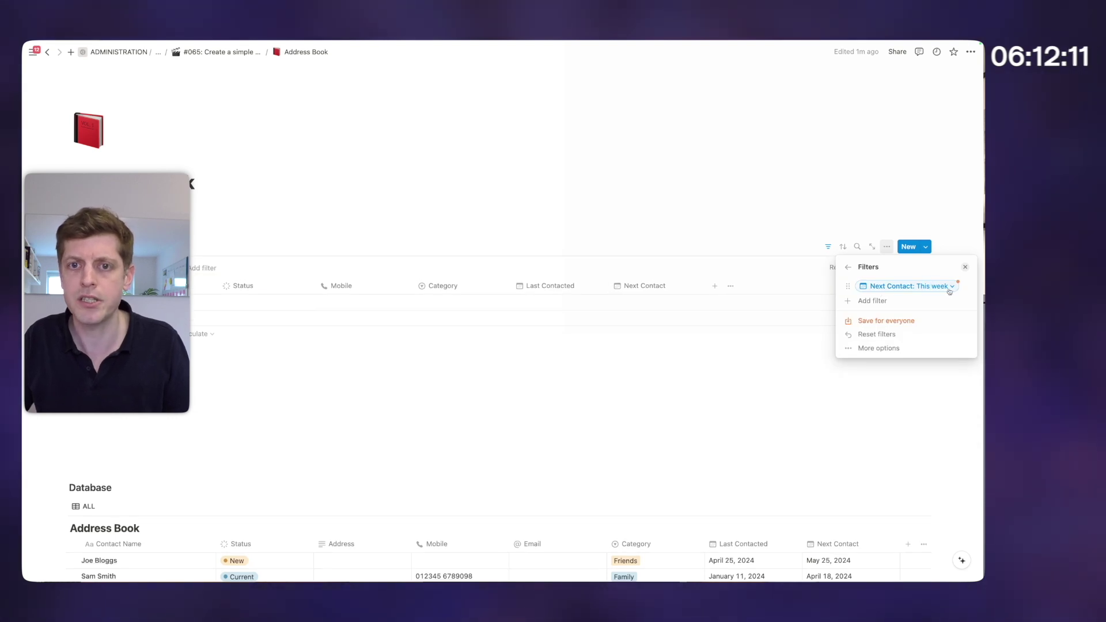
pyautogui.click(925, 288)
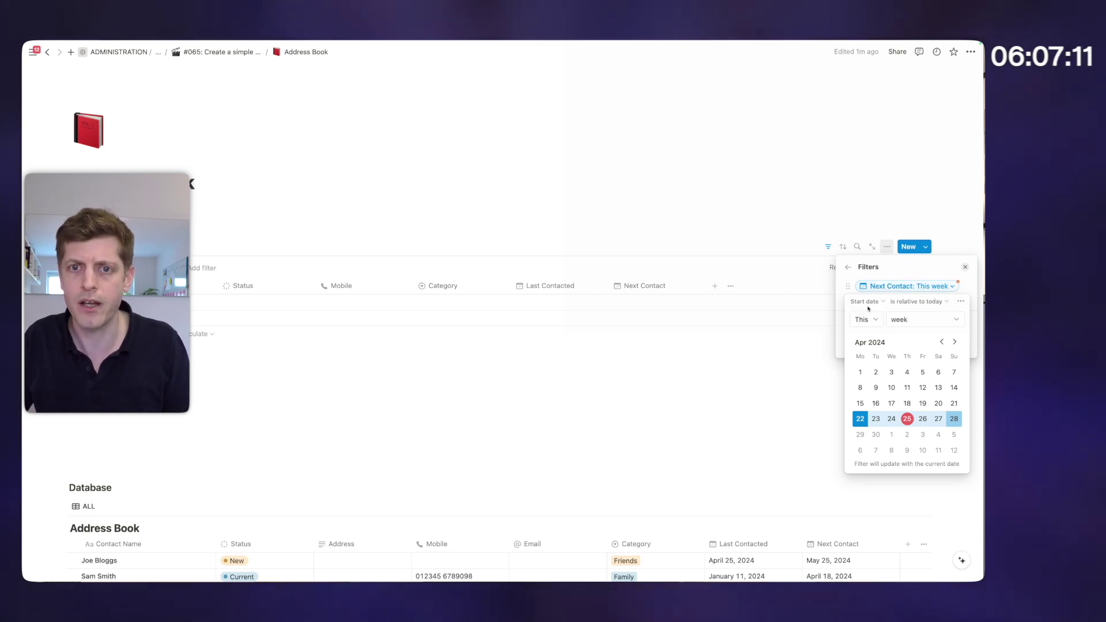
pyautogui.click(918, 301)
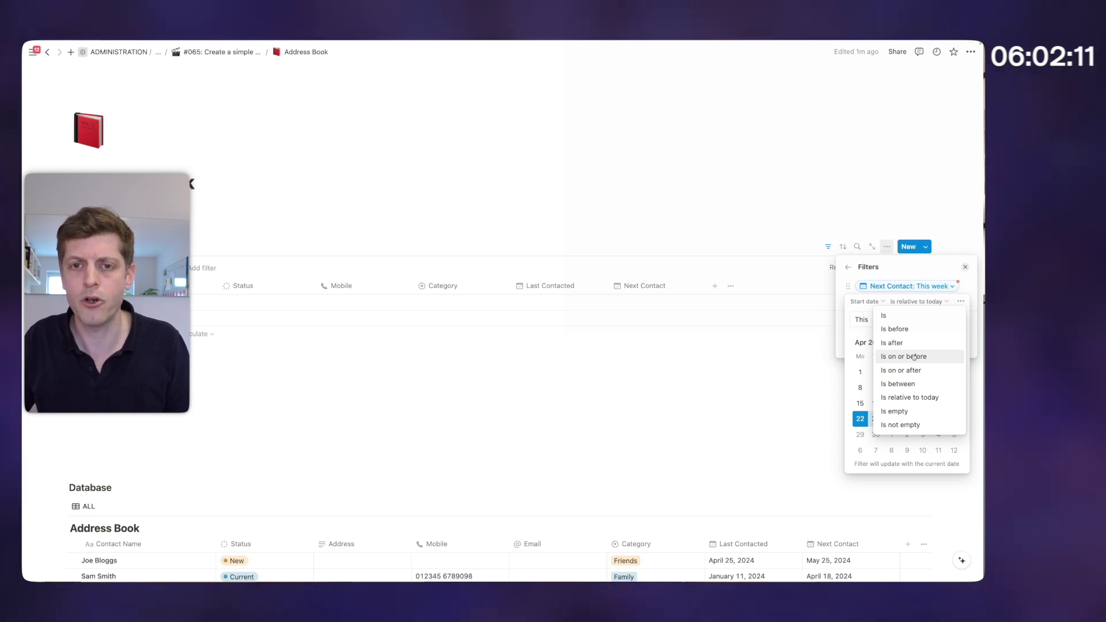
pyautogui.click(913, 357)
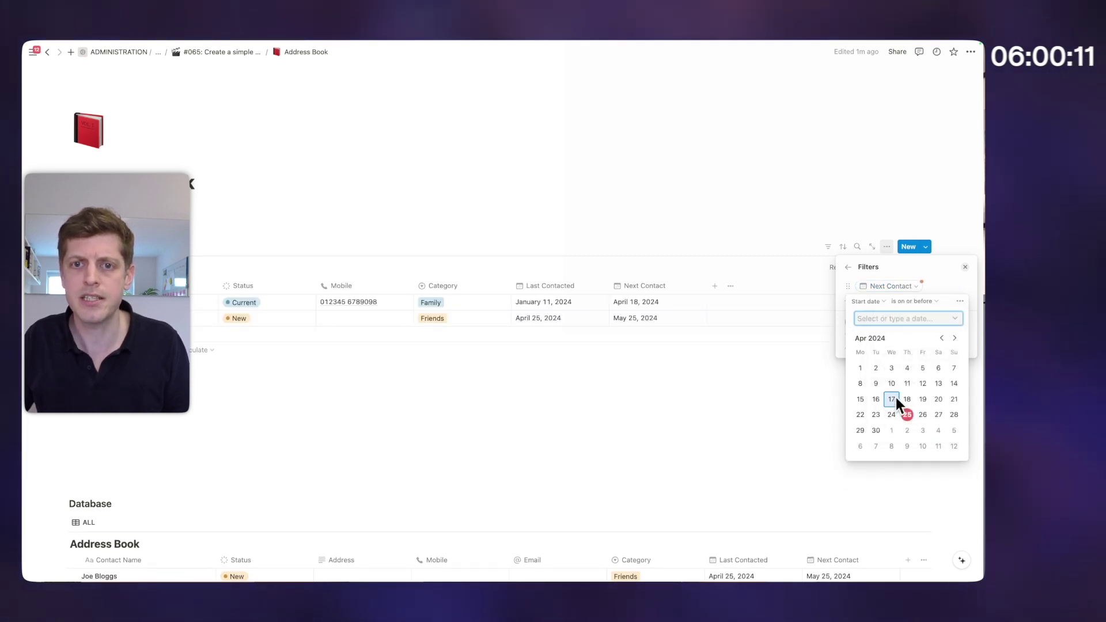
pyautogui.click(956, 319)
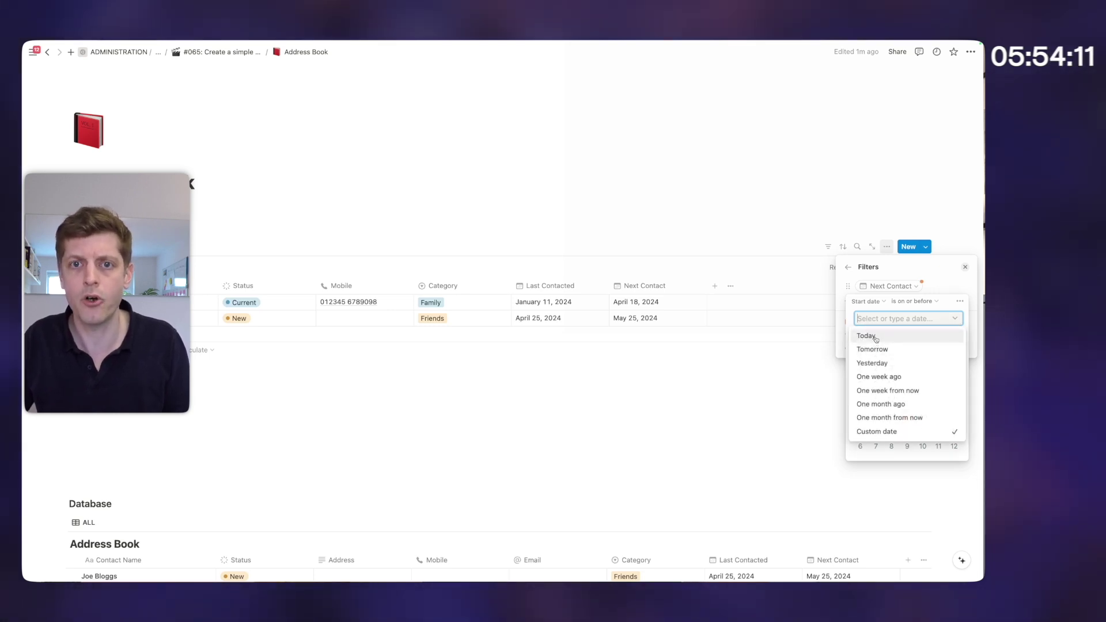
pyautogui.click(875, 338)
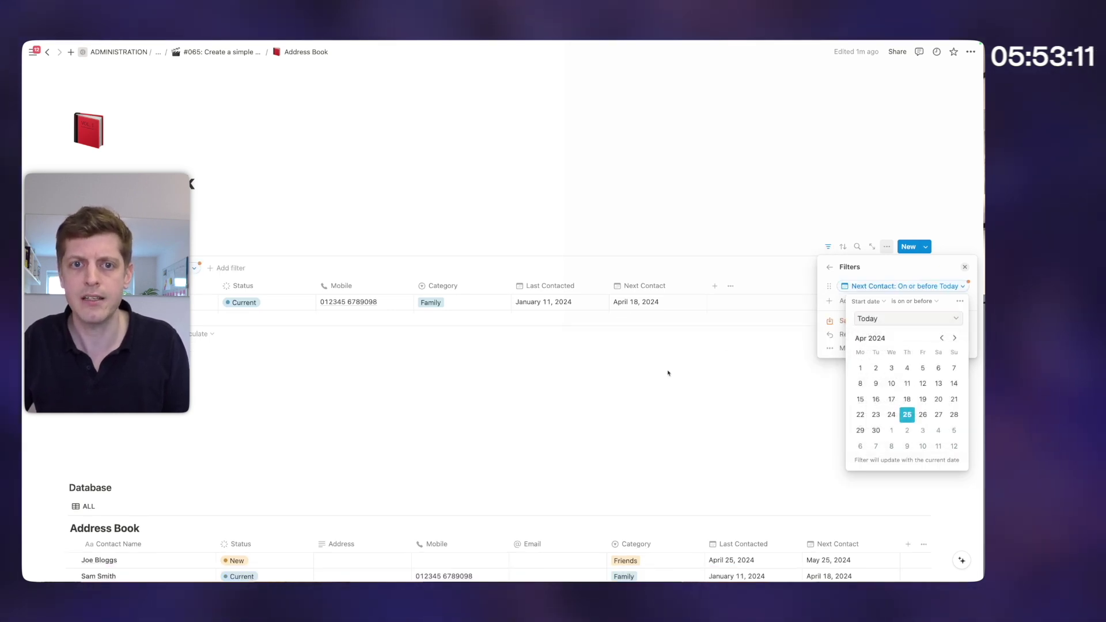
pyautogui.click(667, 373)
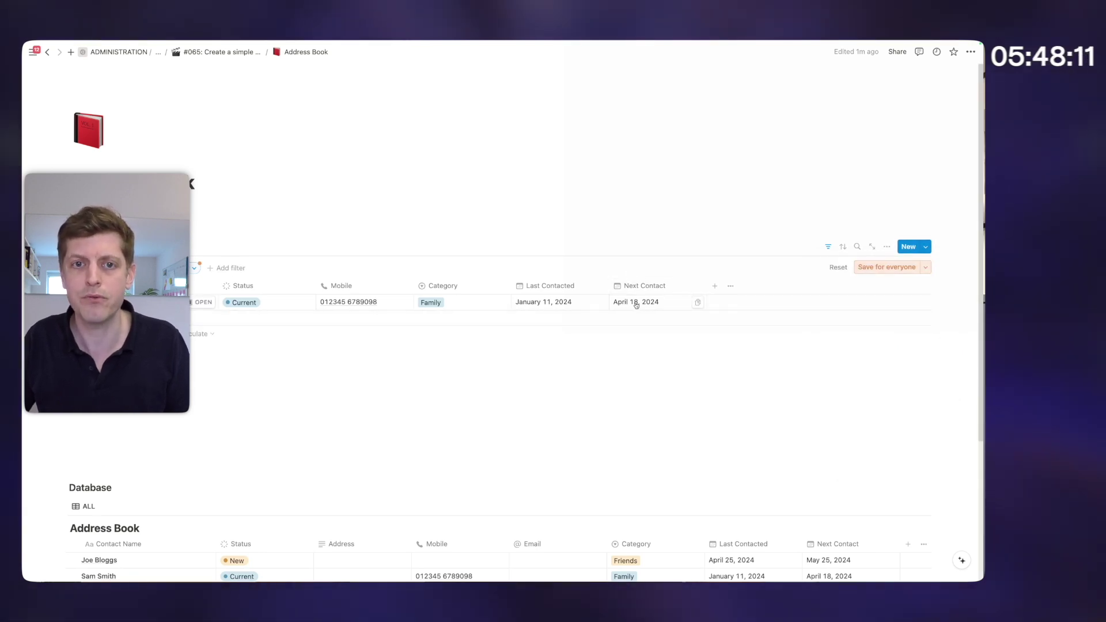
pyautogui.click(883, 267)
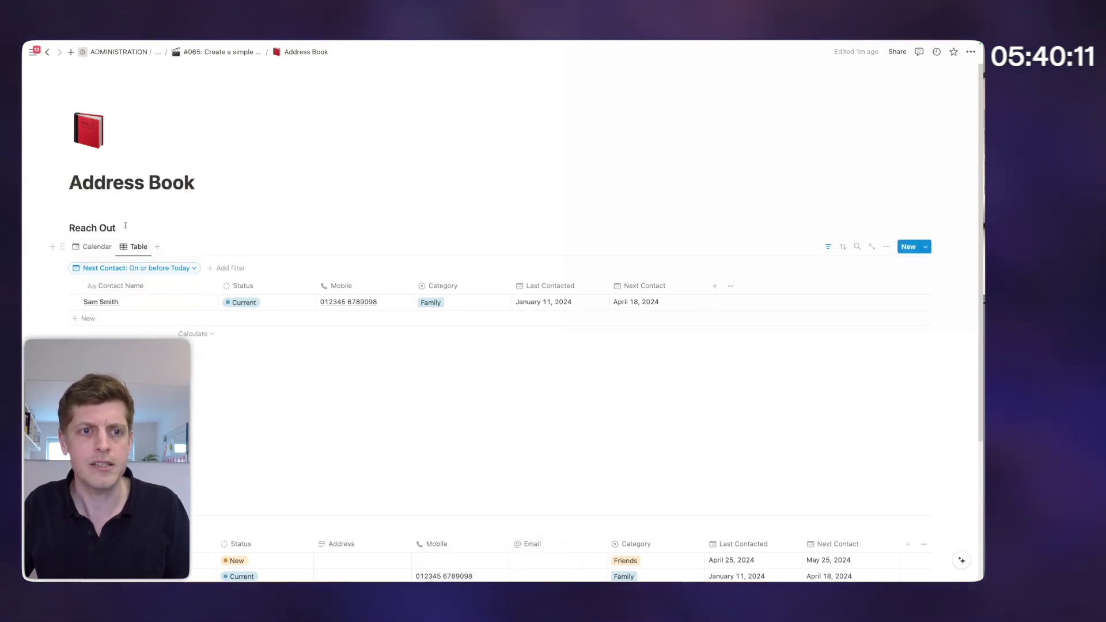
# Step: Insert a /link linked table view of the Address Book database below Reach Out
pyautogui.click(210, 182)
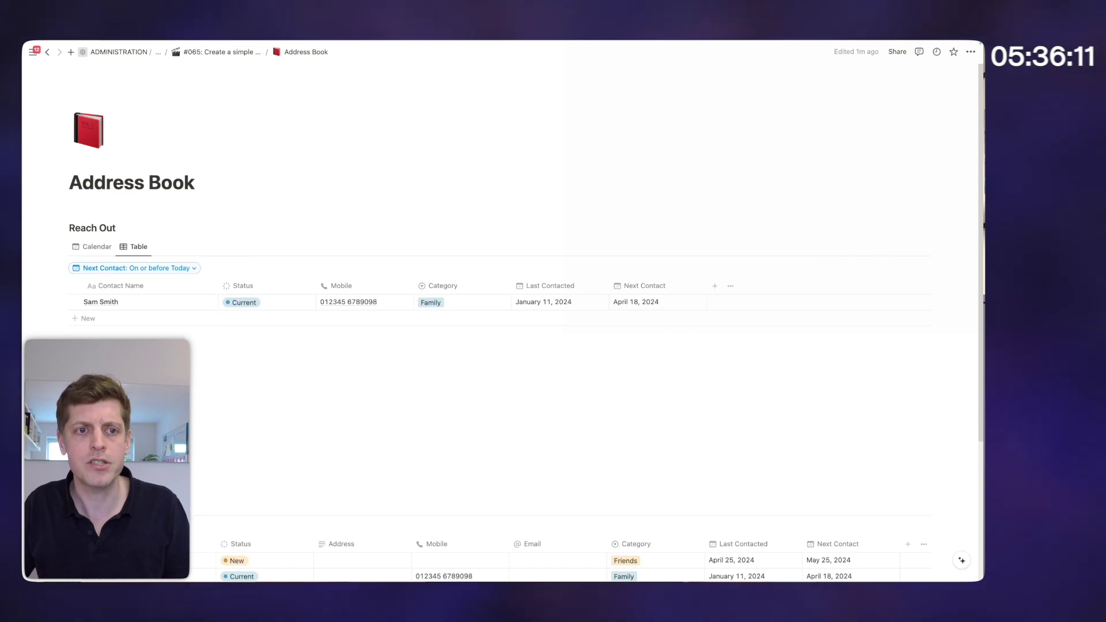
pyautogui.click(138, 386)
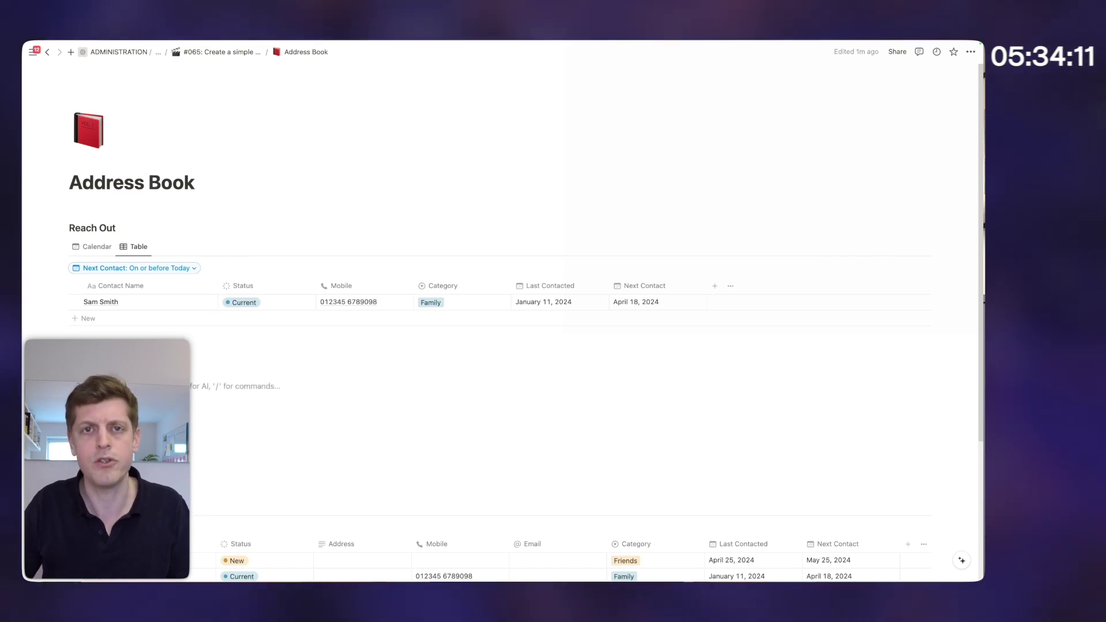
pyautogui.write('/link')
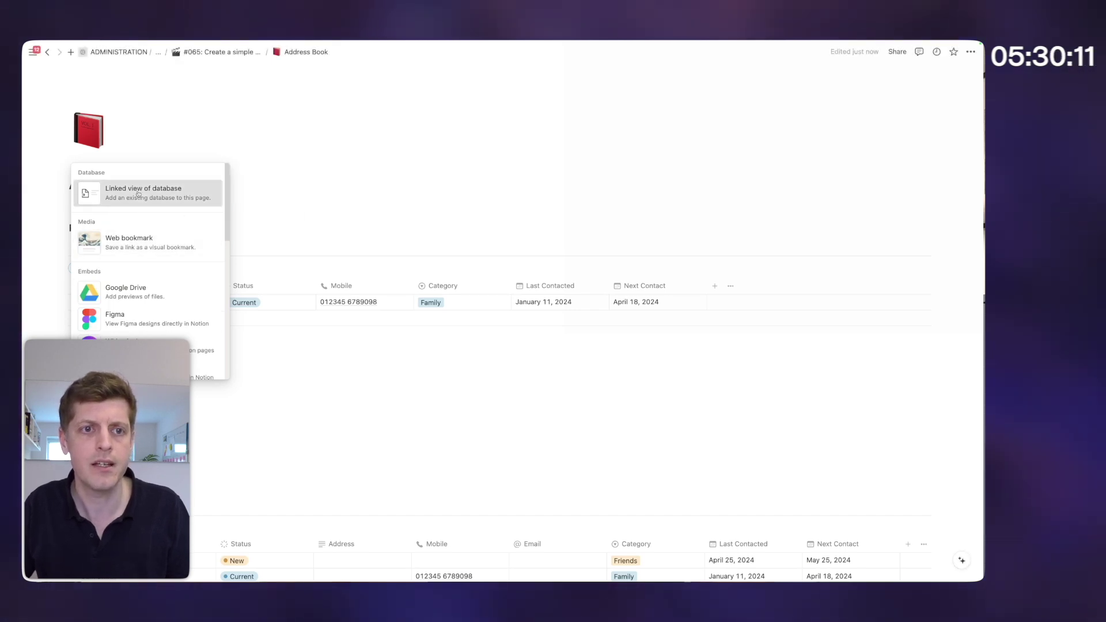
pyautogui.click(133, 203)
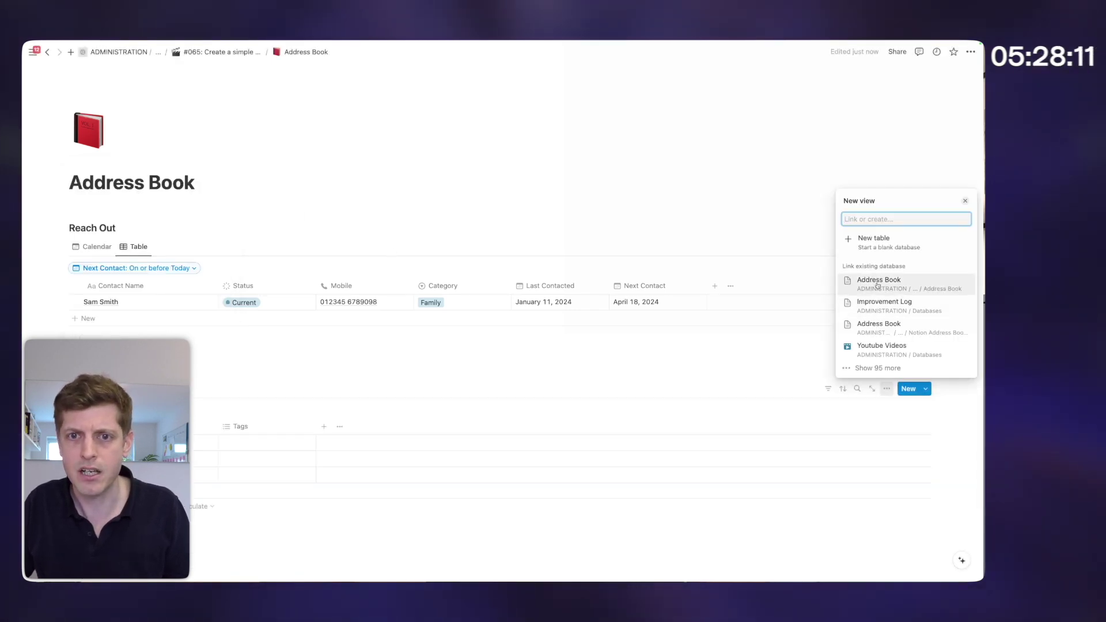
pyautogui.click(877, 285)
pyautogui.click(875, 335)
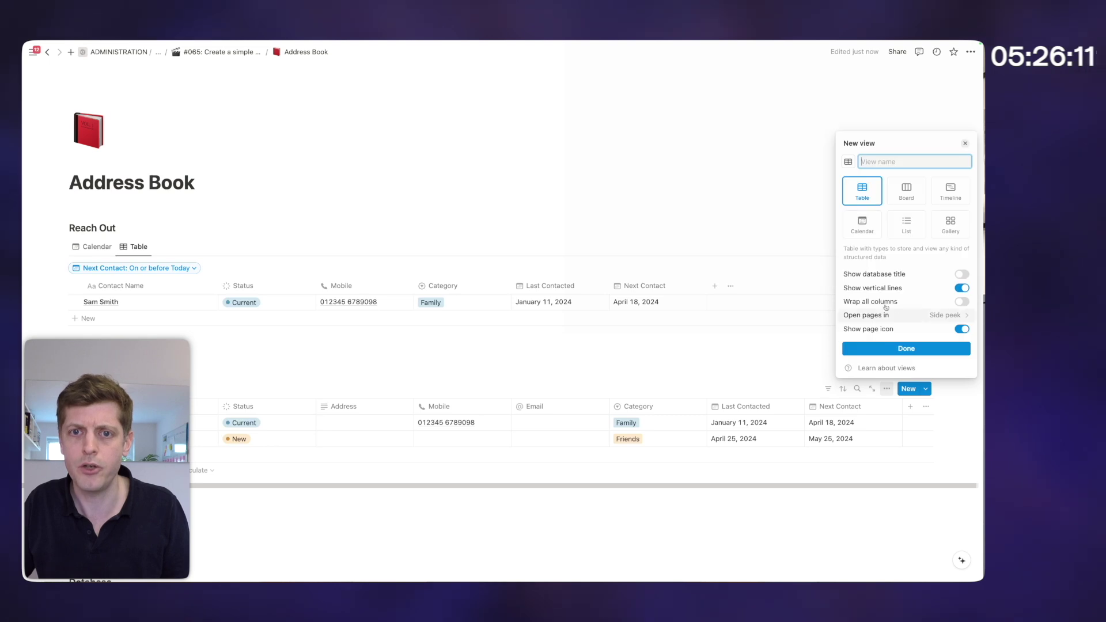
# Step: Make the linked view a Gallery layout with card preview set to None
pyautogui.click(951, 225)
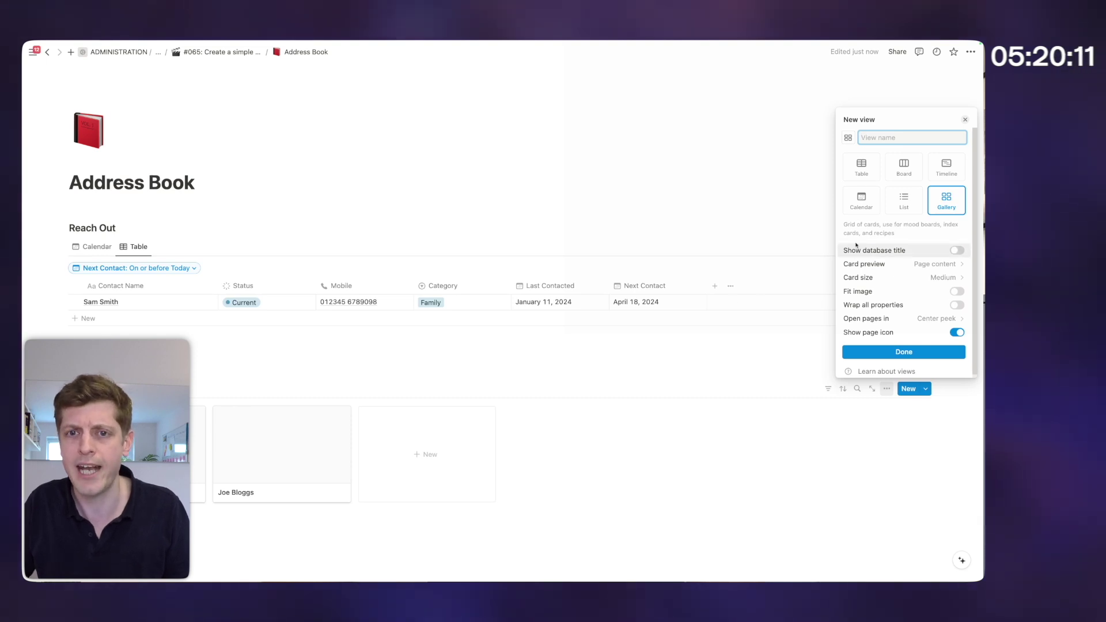
pyautogui.click(923, 267)
pyautogui.click(884, 284)
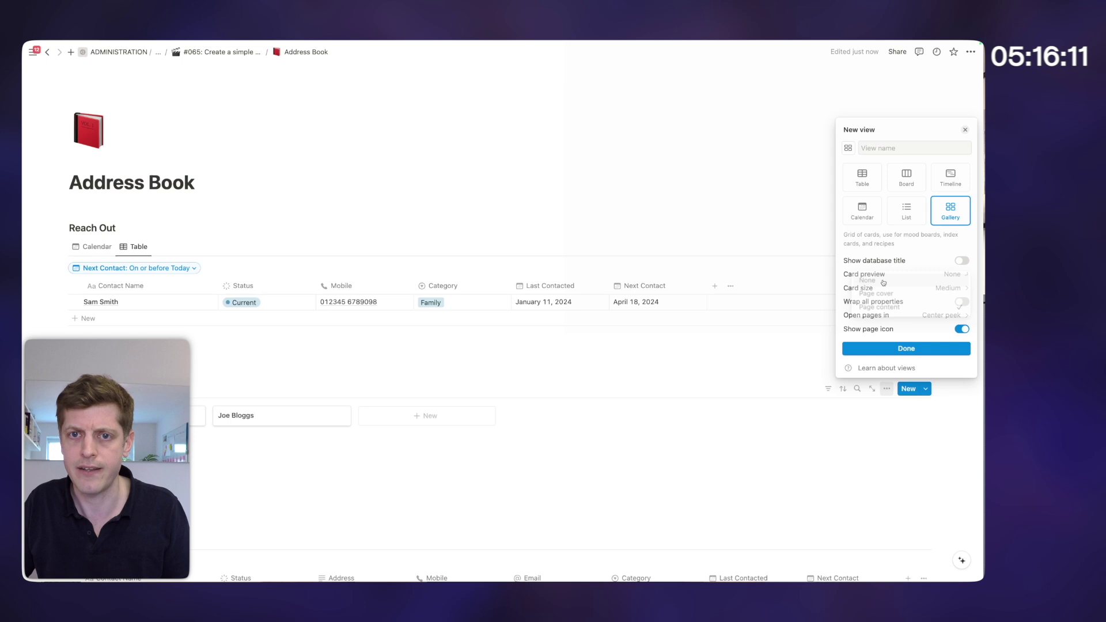
pyautogui.click(881, 349)
# Step: Show Category, Email and Mobile properties on the gallery cards
pyautogui.click(946, 212)
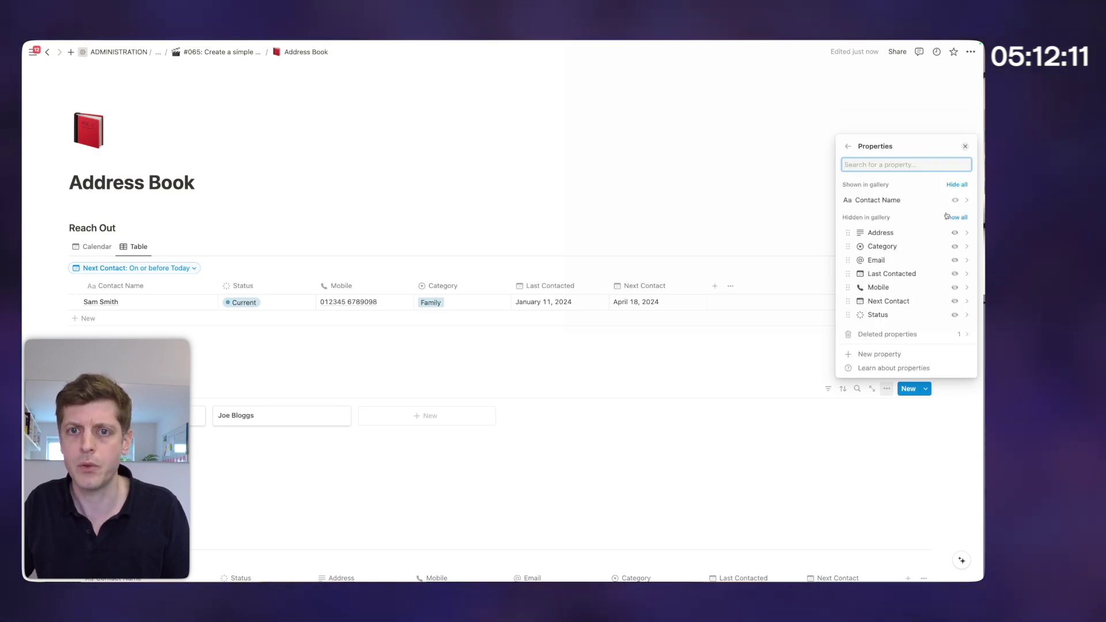
pyautogui.click(954, 247)
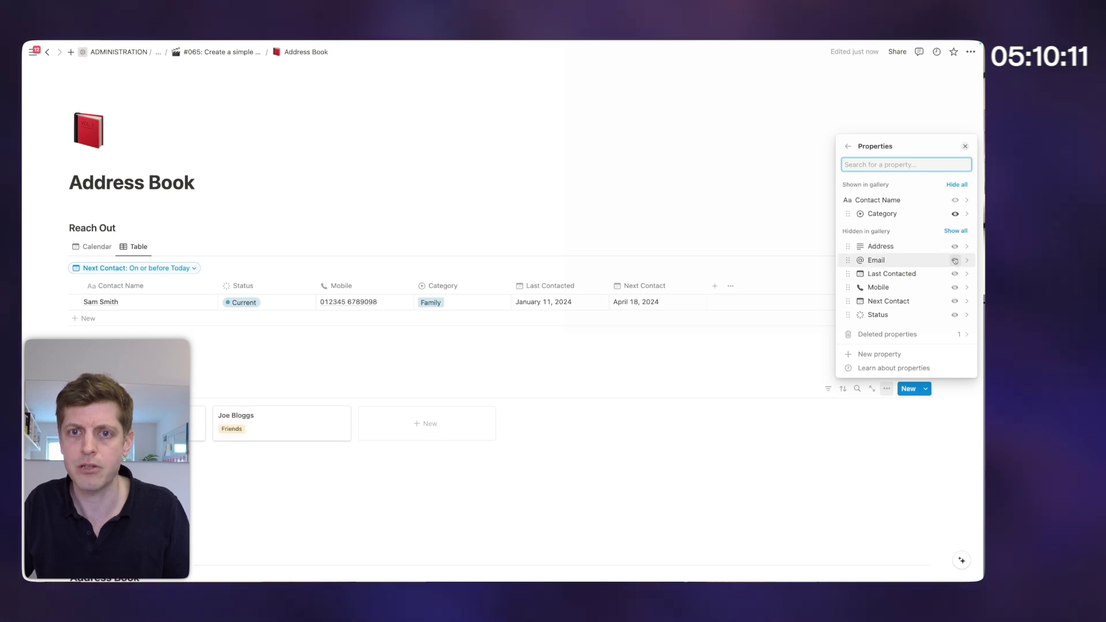
pyautogui.click(954, 260)
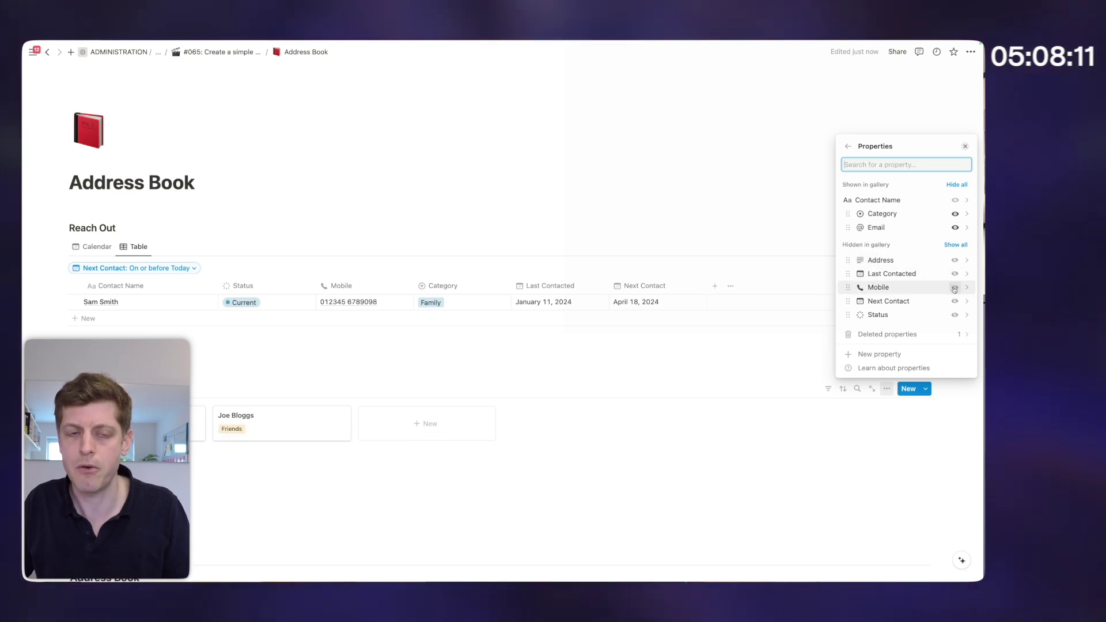
pyautogui.click(955, 288)
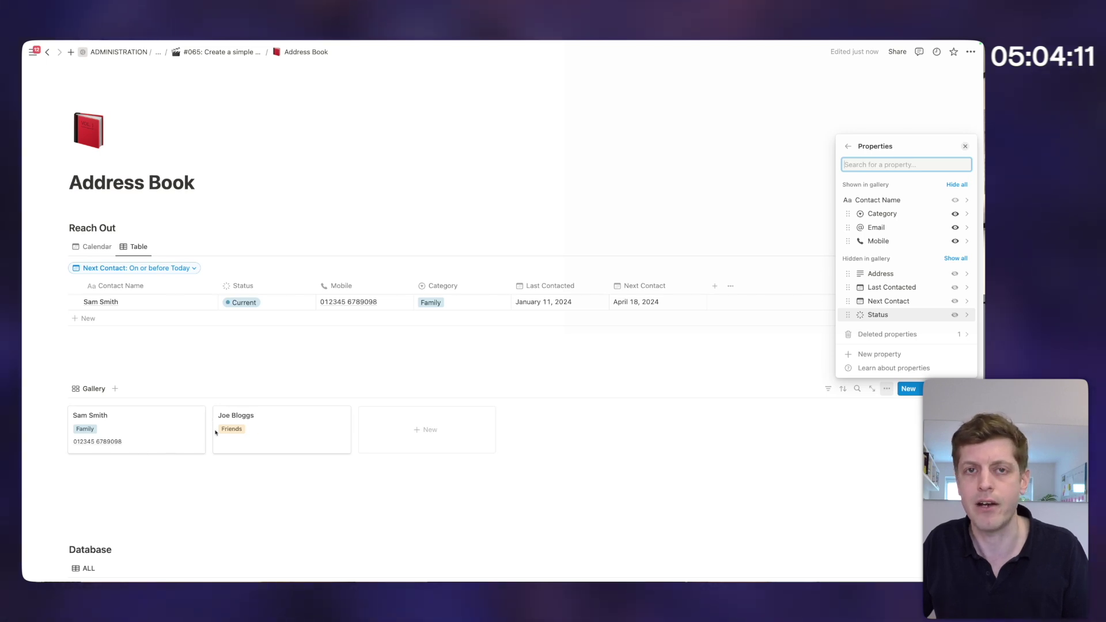
pyautogui.click(848, 148)
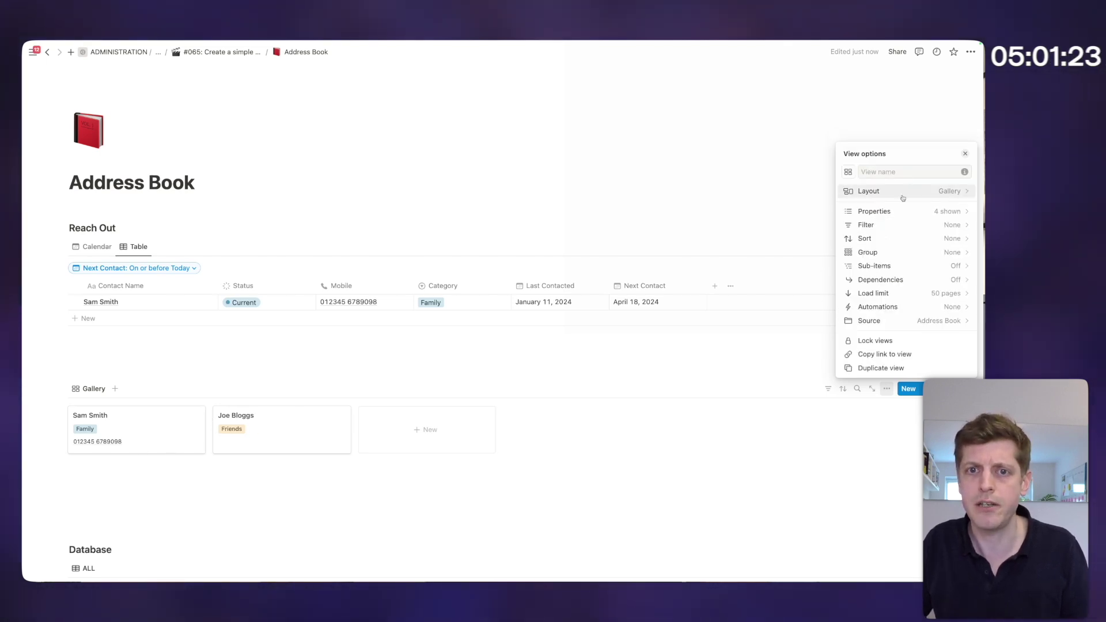
# Step: Filter the gallery to Category Family and save the filter for everyone
pyautogui.click(883, 231)
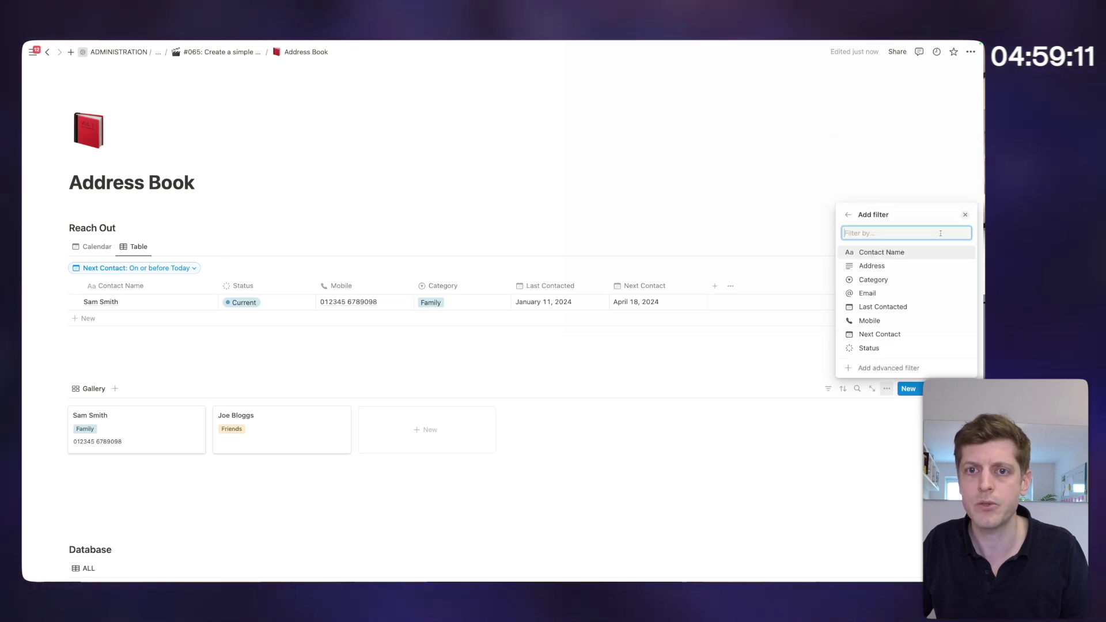
pyautogui.click(892, 284)
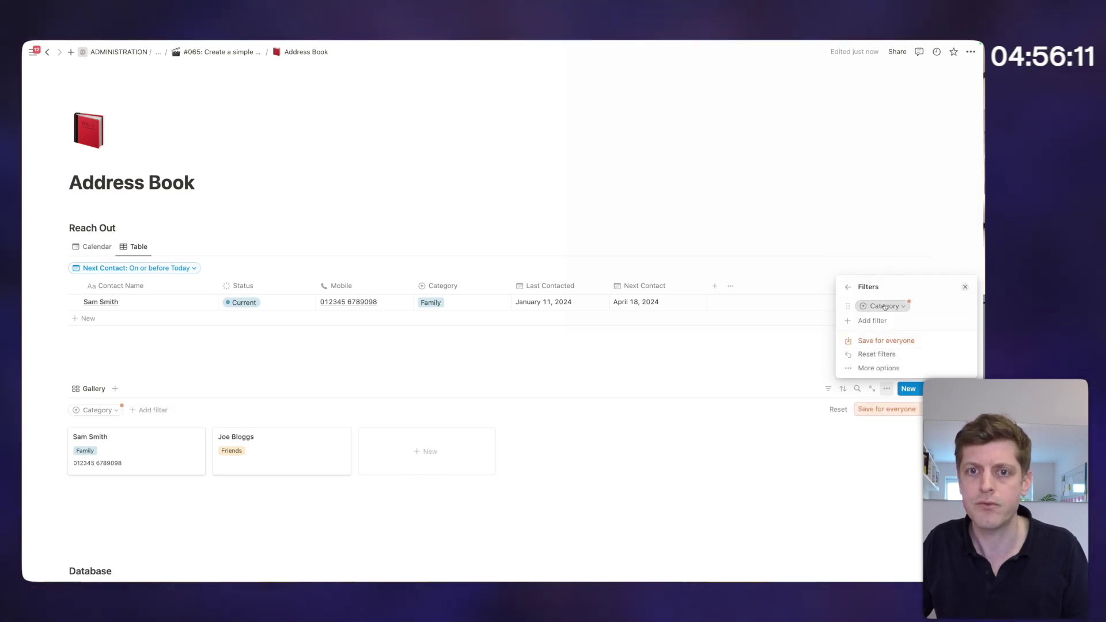
pyautogui.click(884, 306)
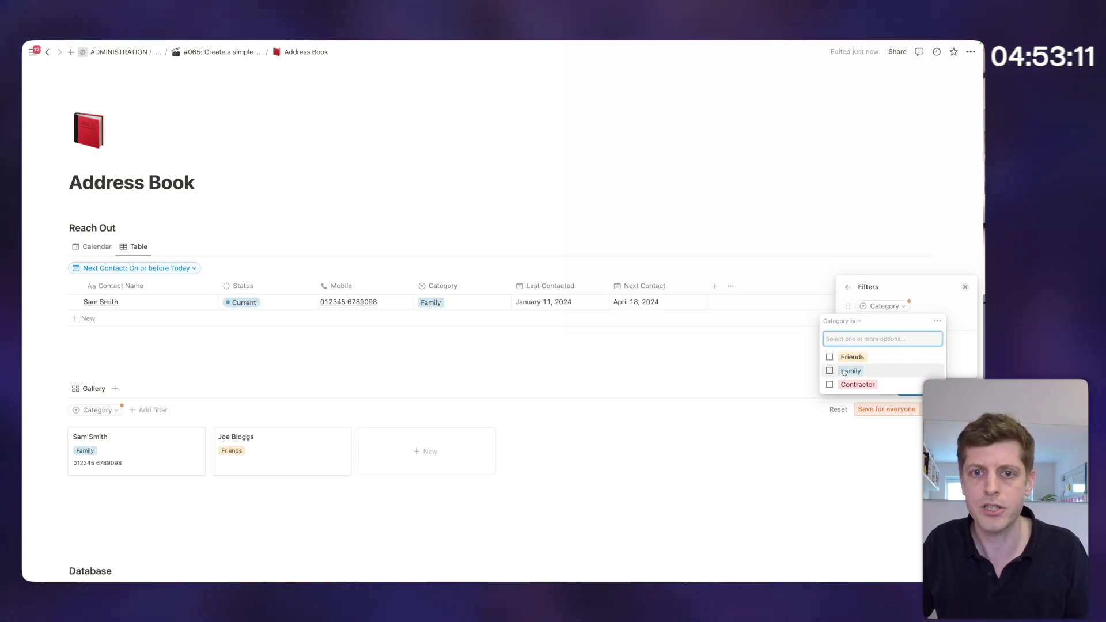
pyautogui.click(844, 372)
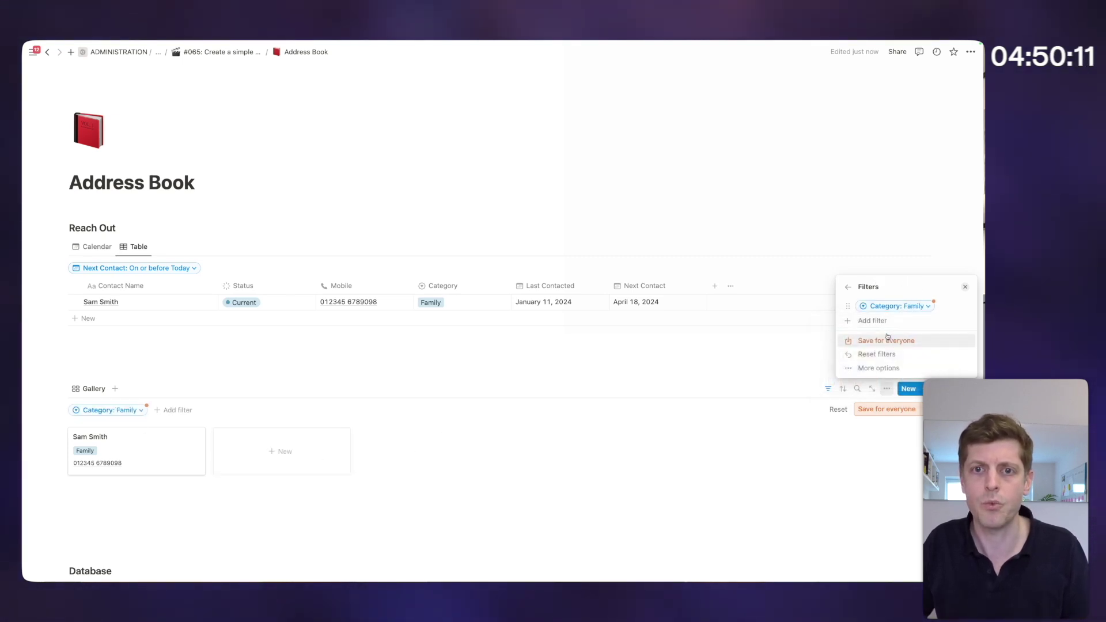
pyautogui.click(886, 340)
pyautogui.click(106, 396)
# Step: Rename the gallery view Family Contact Card and give it a person icon
pyautogui.click(98, 389)
pyautogui.click(103, 407)
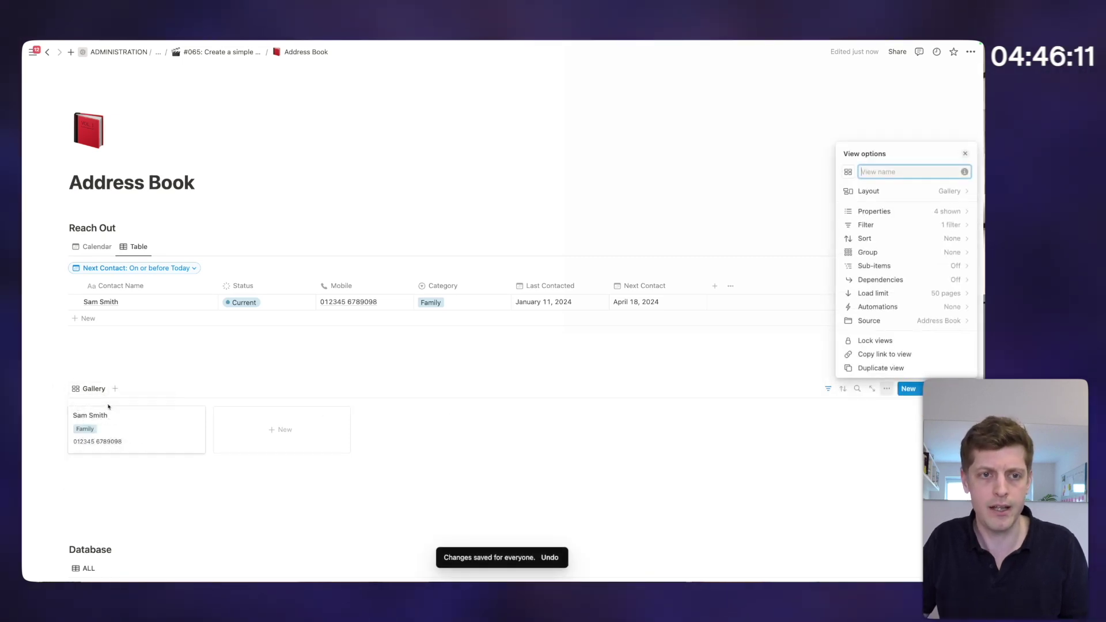
pyautogui.write('Contact Card')
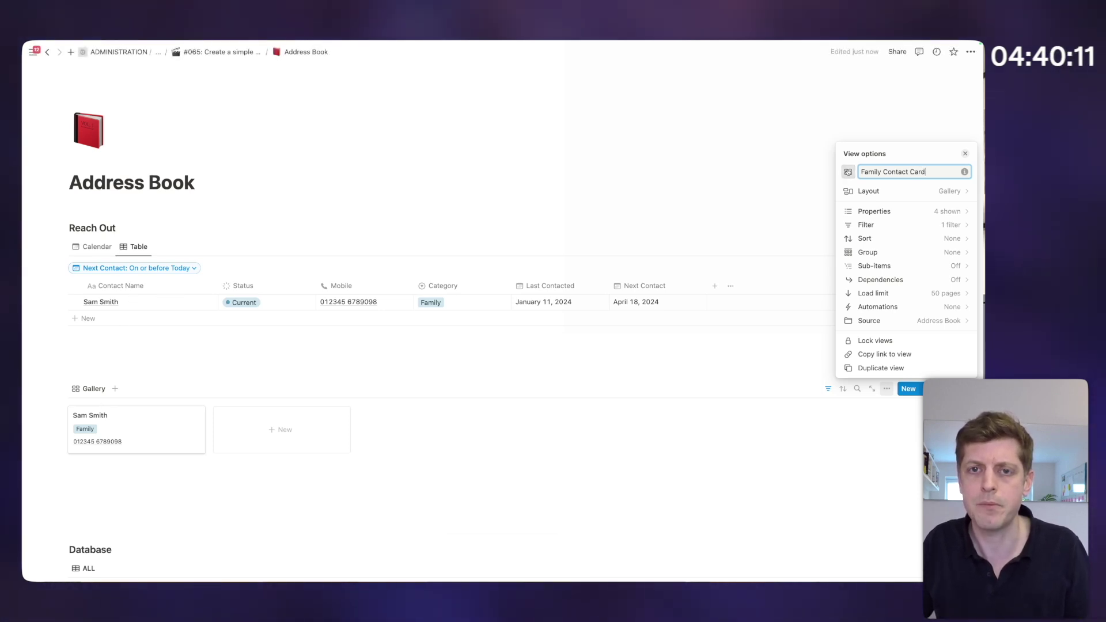
pyautogui.click(847, 172)
pyautogui.write('person')
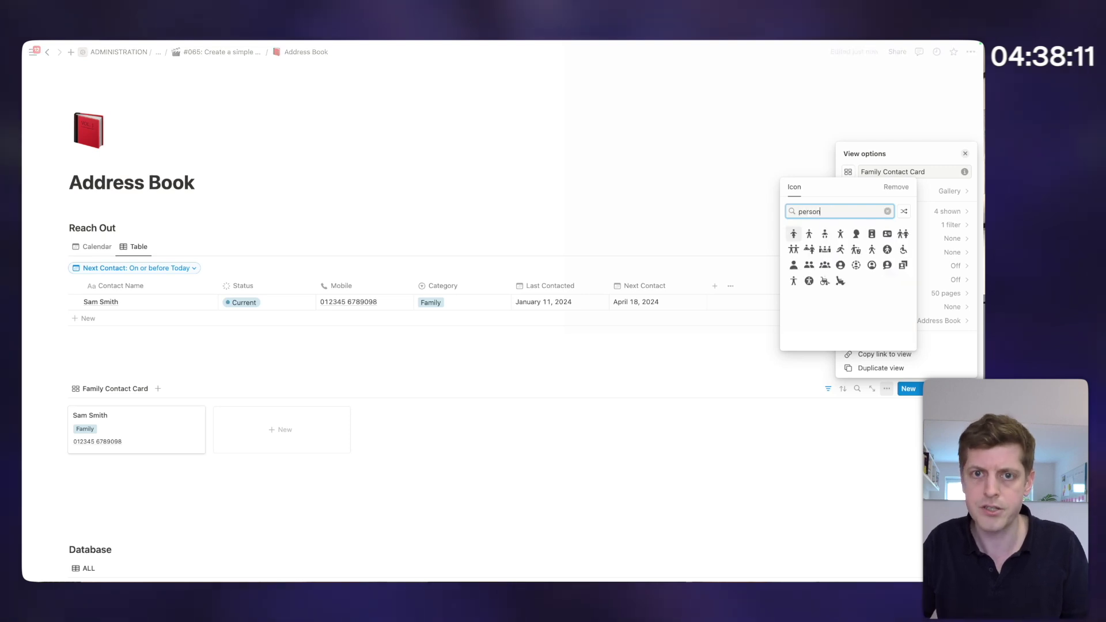
pyautogui.click(855, 234)
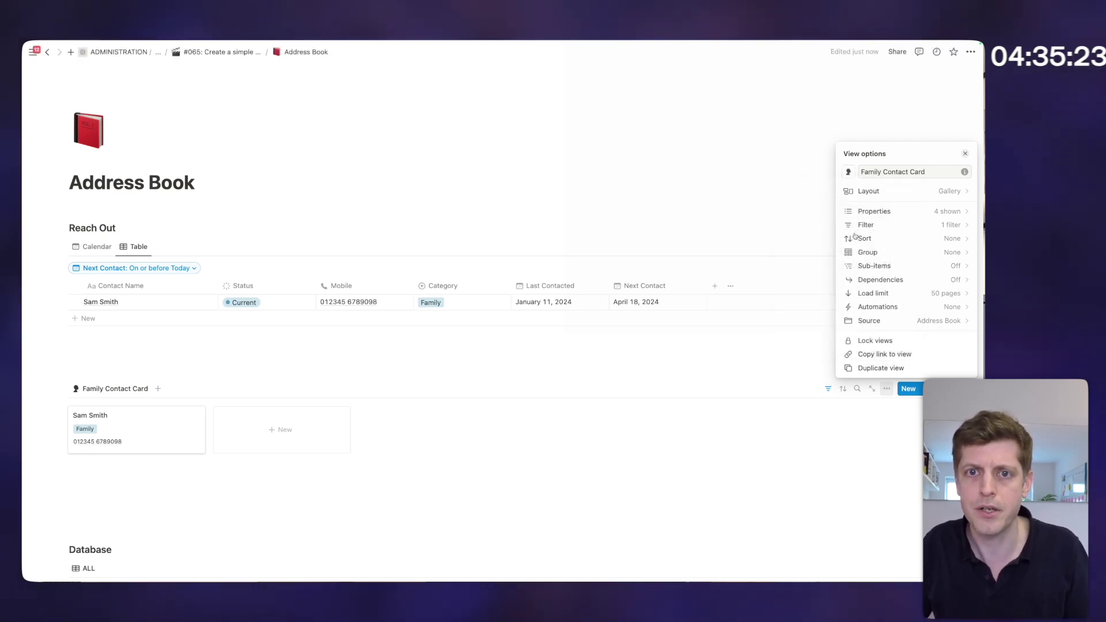
pyautogui.click(566, 454)
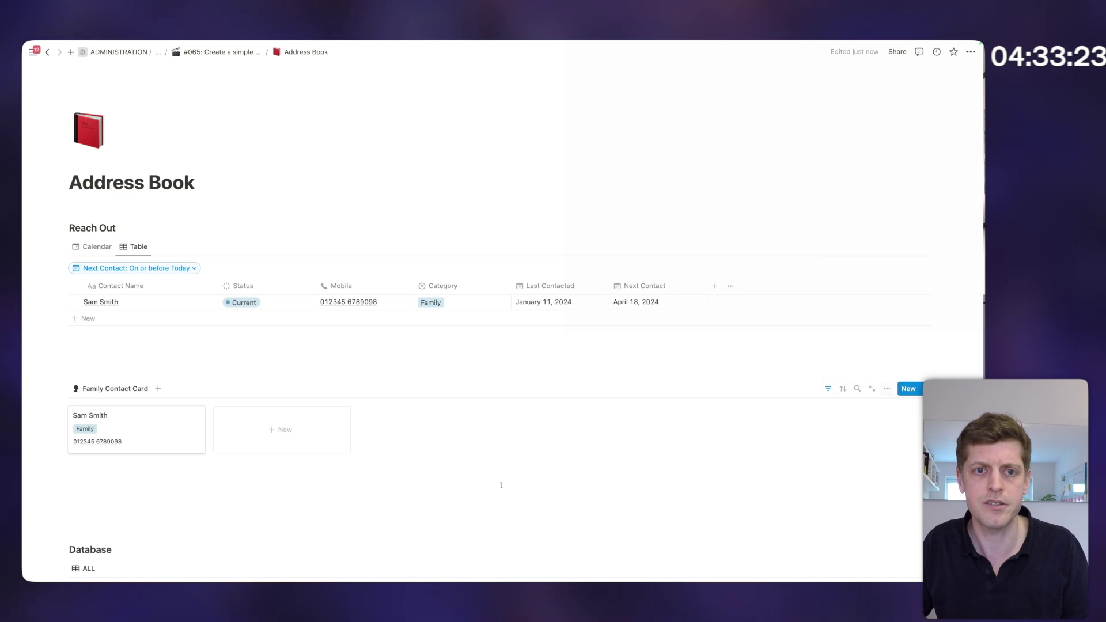
pyautogui.click(134, 389)
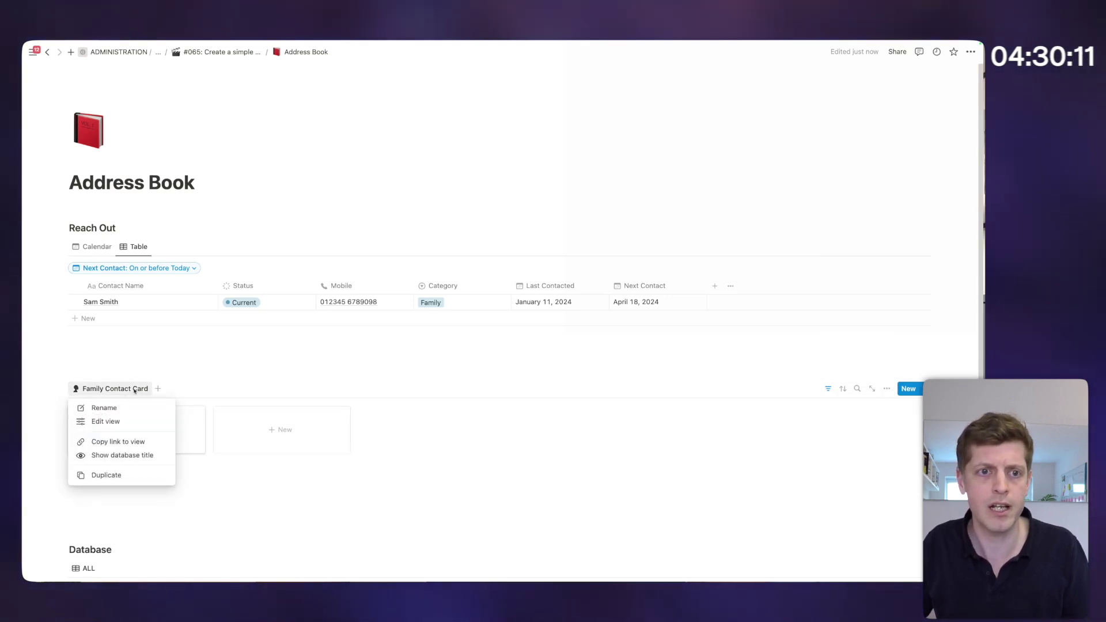
# Step: Duplicate the Family Contact Card view and rename the copy Friends Contact Card
pyautogui.click(106, 475)
pyautogui.press('super+Left')
pyautogui.hotkey('alt', 'shift', 'Right')
pyautogui.write('Frei')
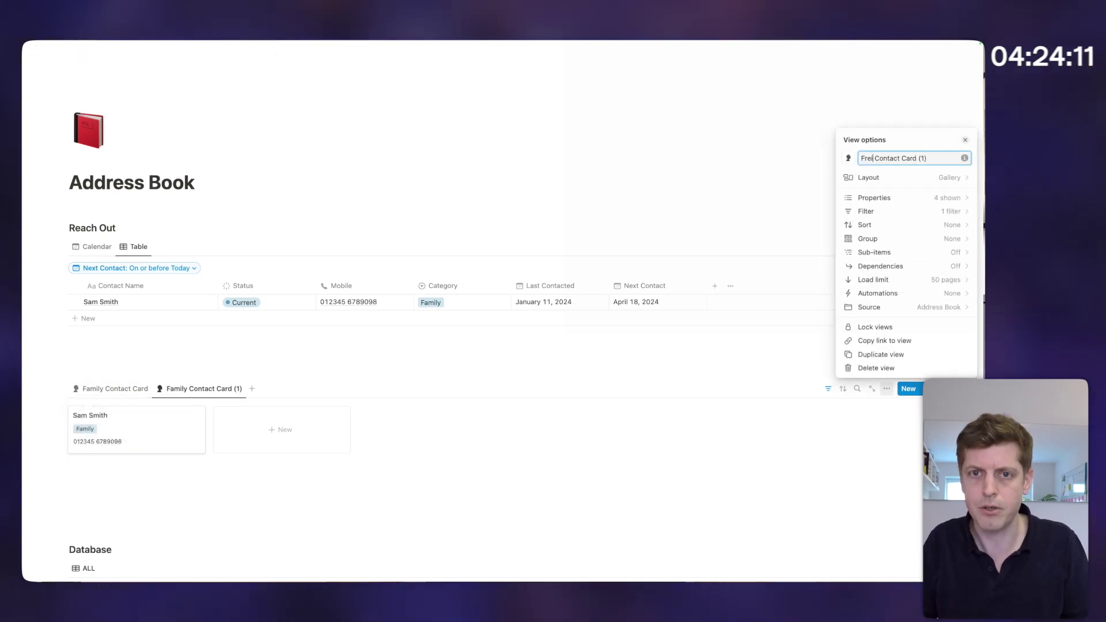
pyautogui.write('nds')
pyautogui.hotkey('alt', 'BackSpace')
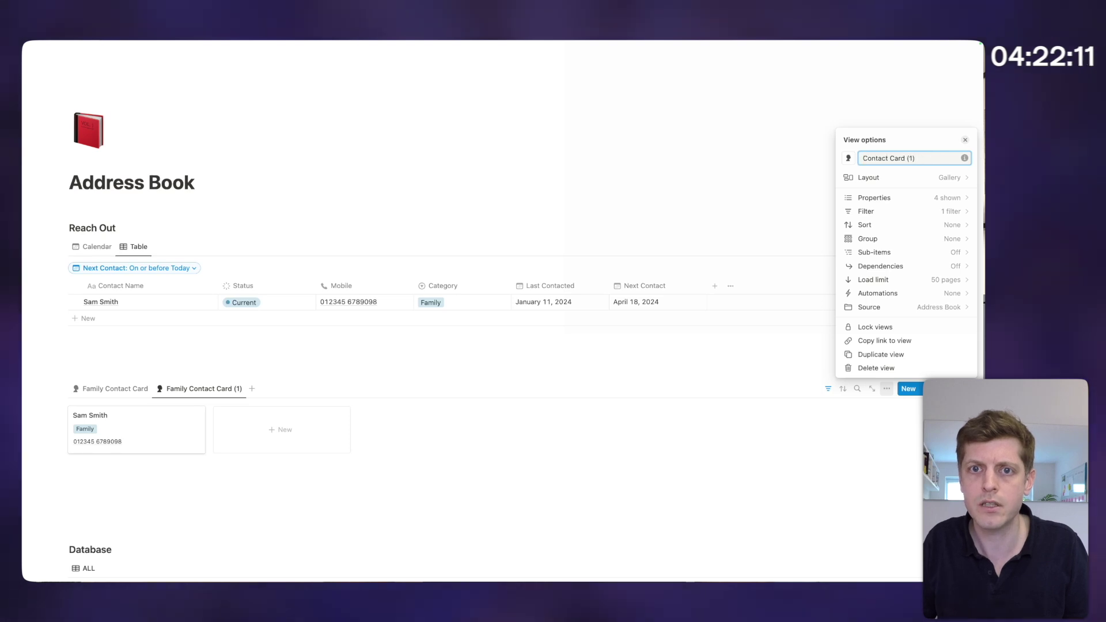
pyautogui.write('Friends')
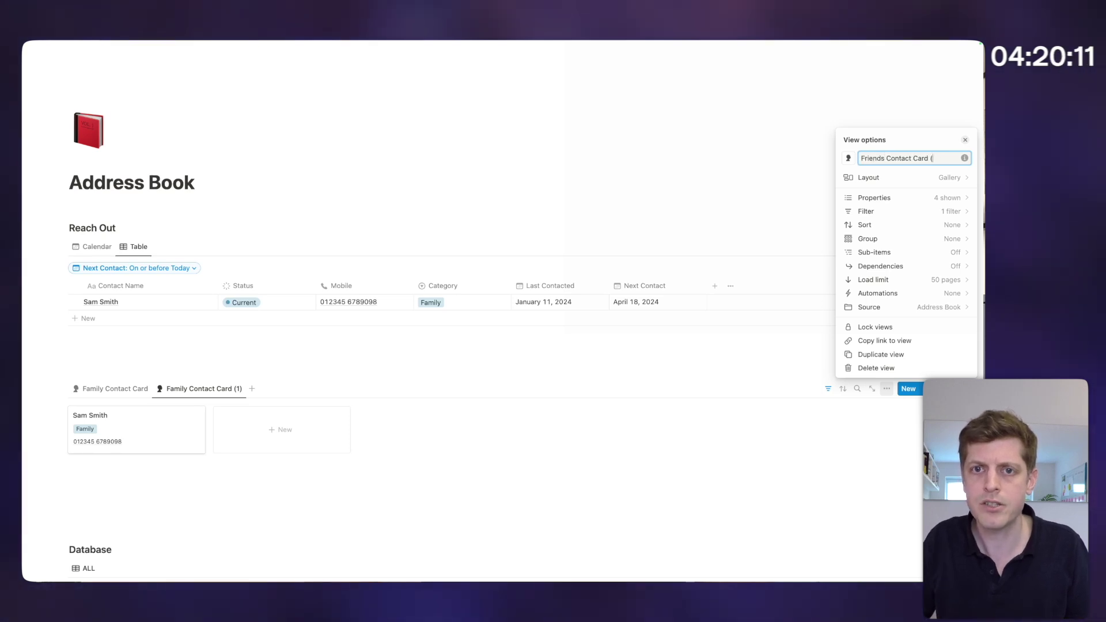
pyautogui.press('BackSpace')
pyautogui.press('BackSpace')
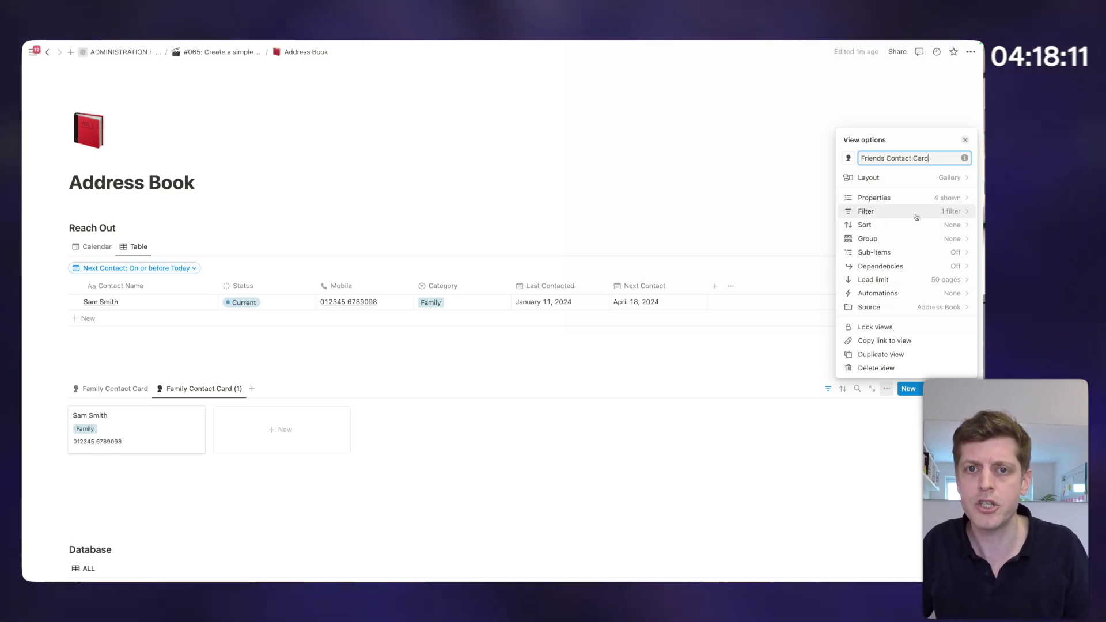
# Step: Change the copied view's Category filter from Family to Friends
pyautogui.click(944, 213)
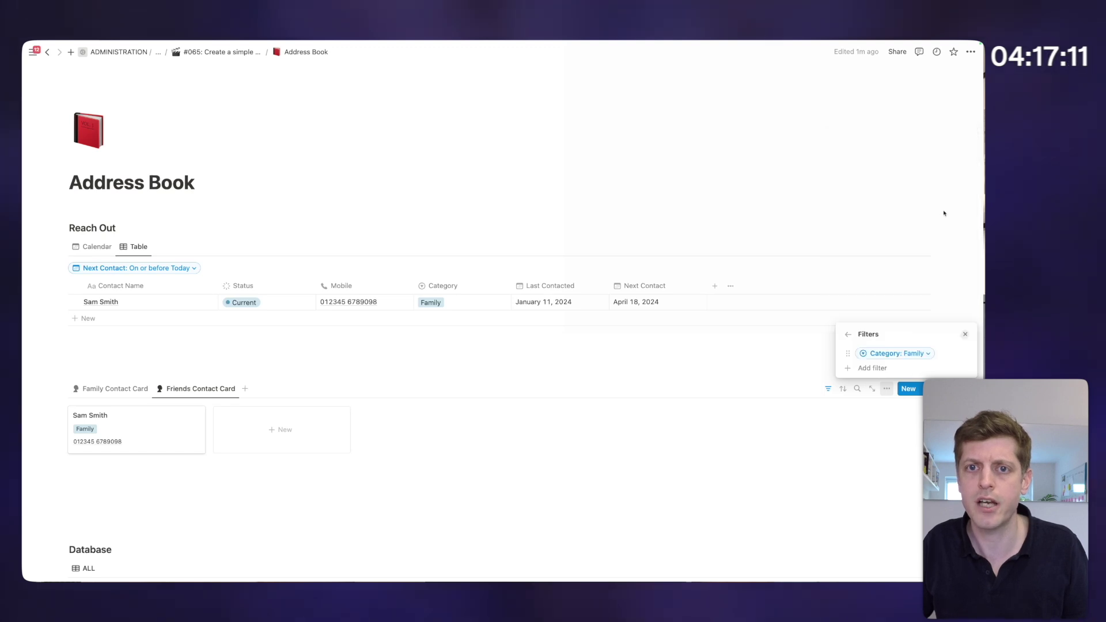
pyautogui.click(896, 353)
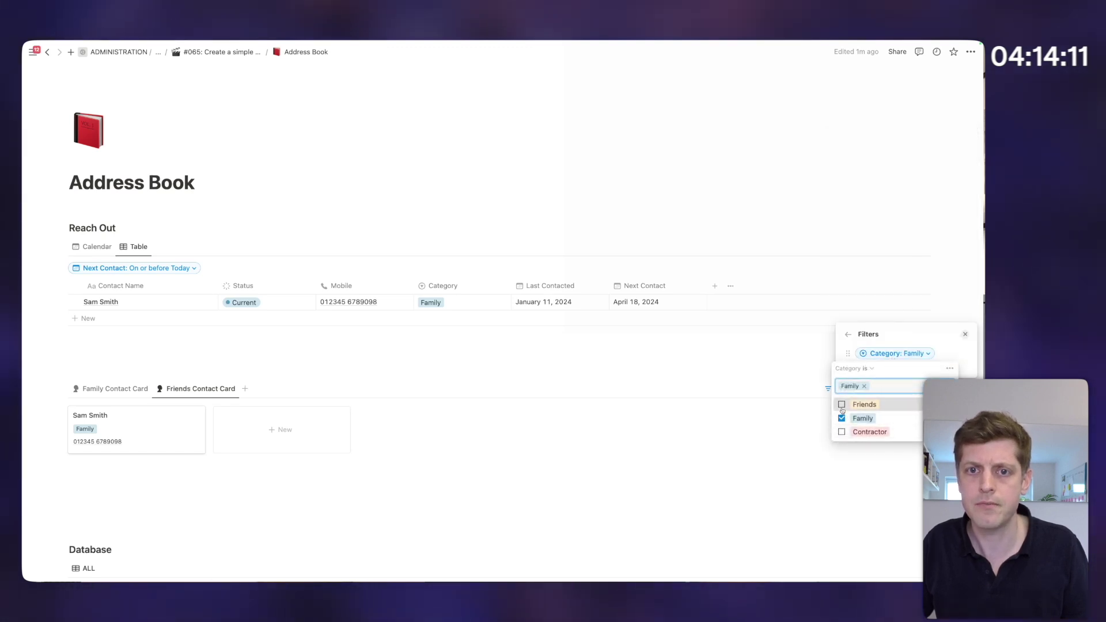
pyautogui.click(841, 404)
pyautogui.click(841, 419)
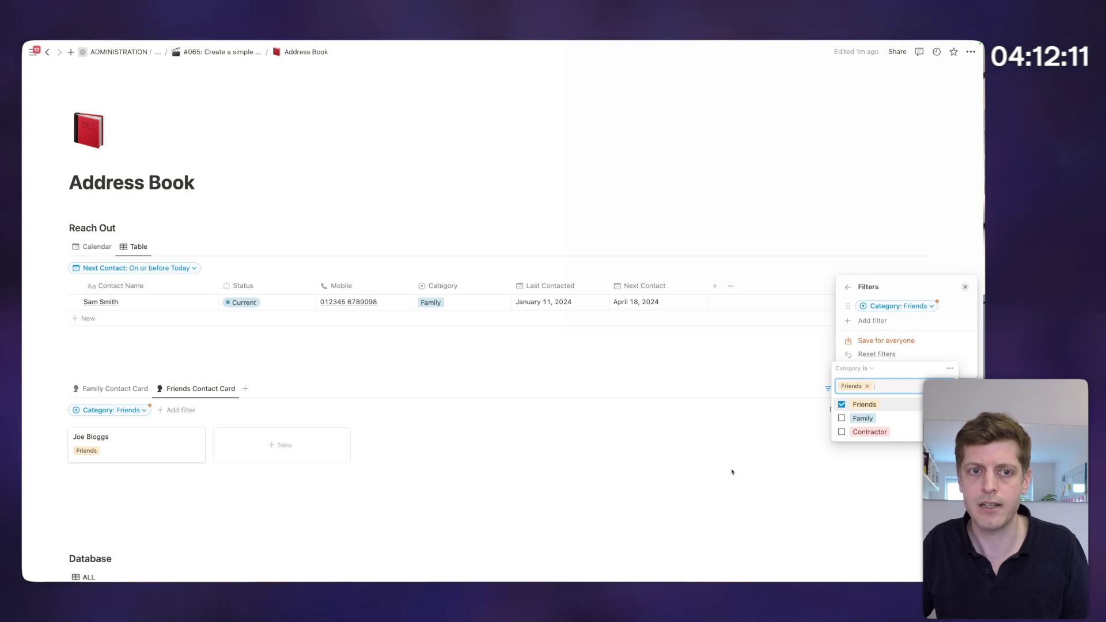
pyautogui.click(384, 448)
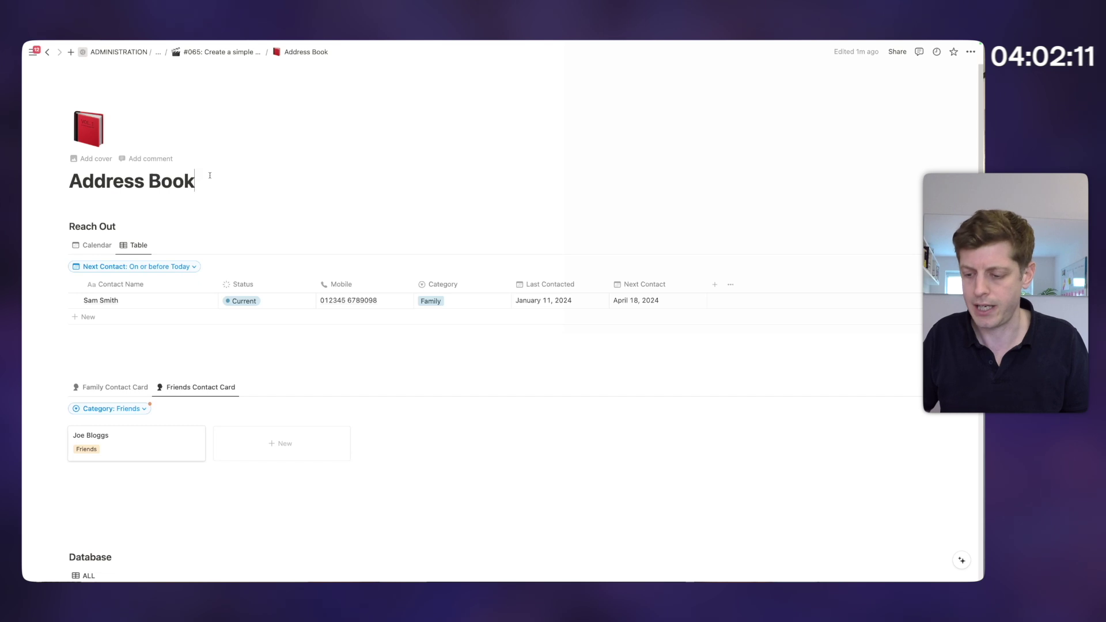
# Step: Add a /button block named New Contact with a person icon under the title
pyautogui.press('Return')
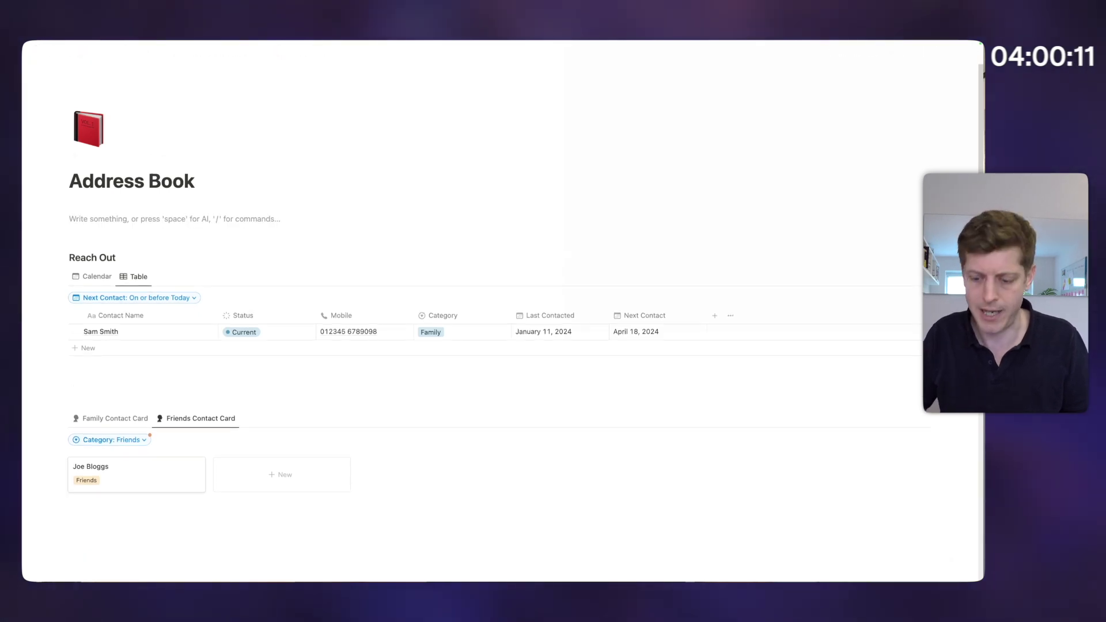
pyautogui.write('/')
pyautogui.write('button')
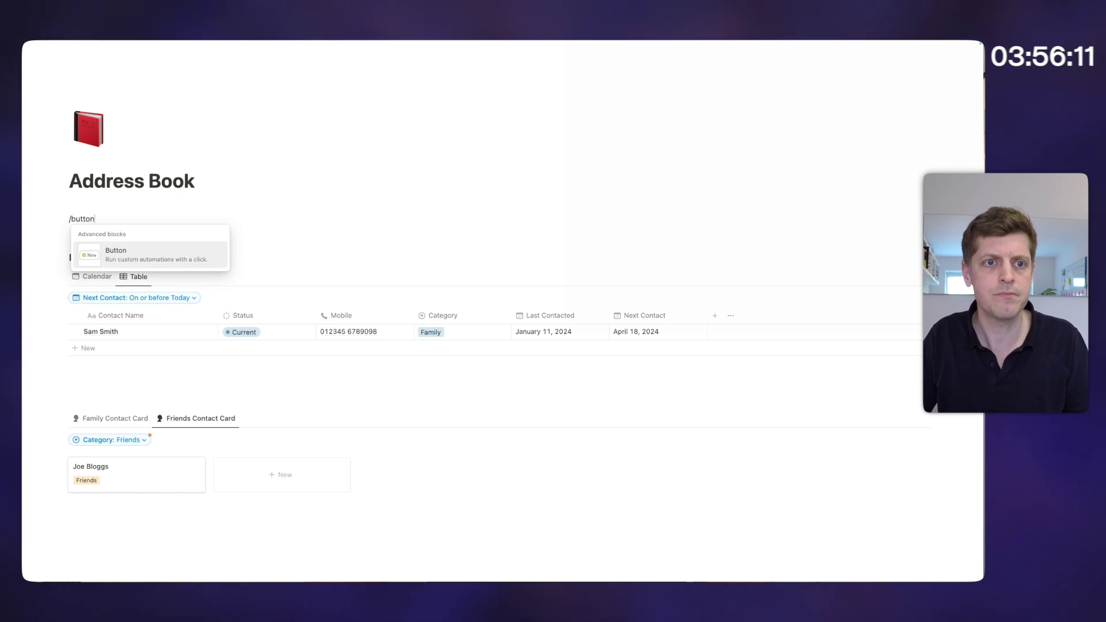
pyautogui.press('Return')
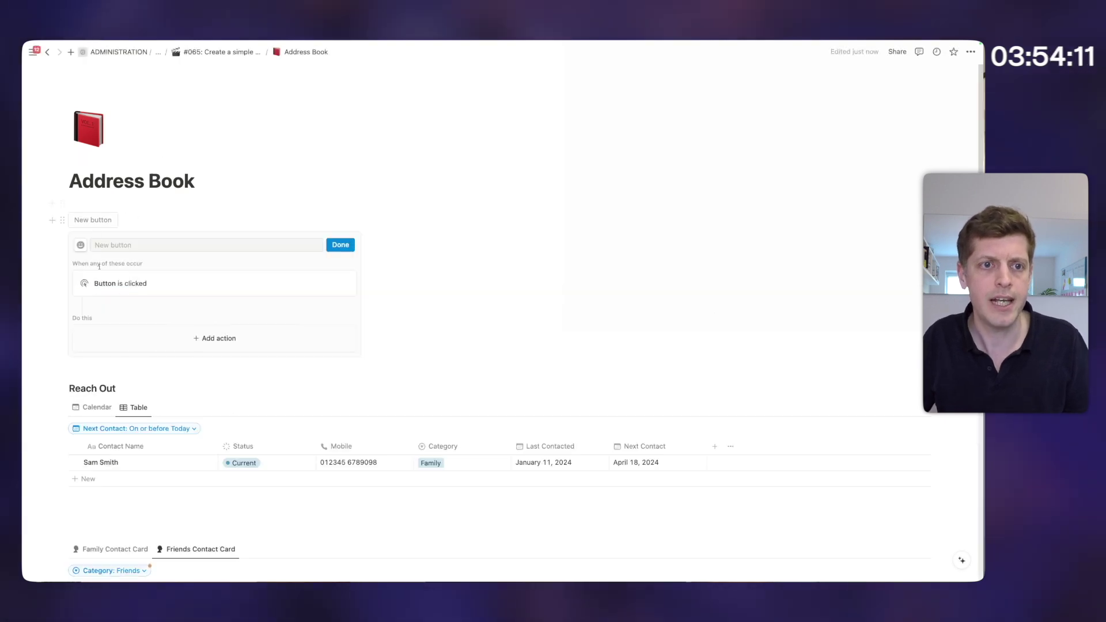
pyautogui.click(113, 247)
pyautogui.write('New Contact')
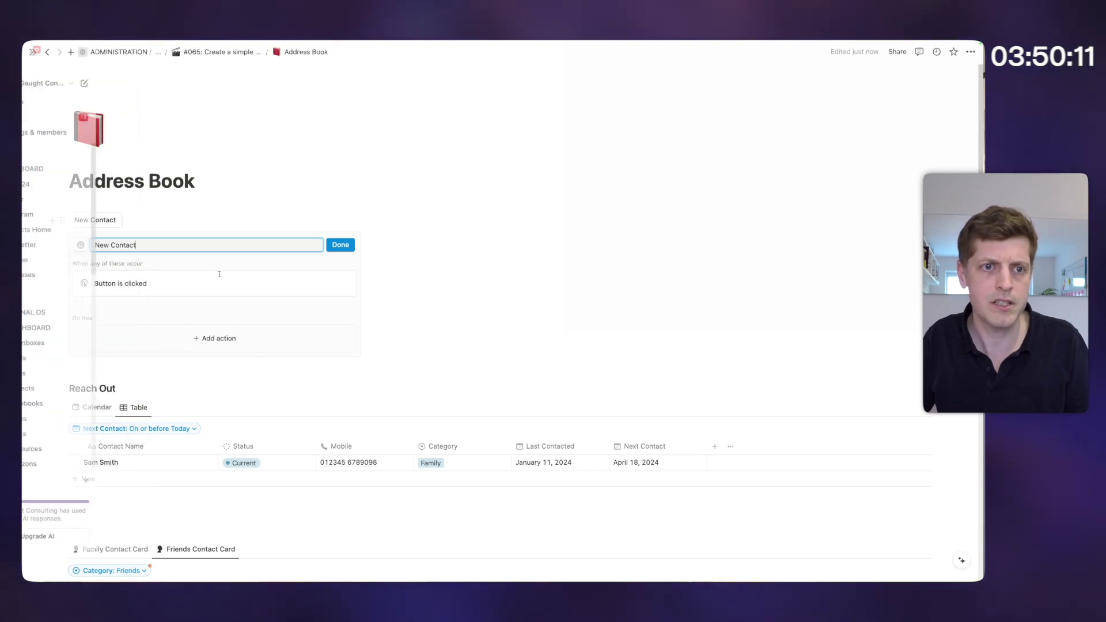
pyautogui.click(81, 246)
pyautogui.write('person')
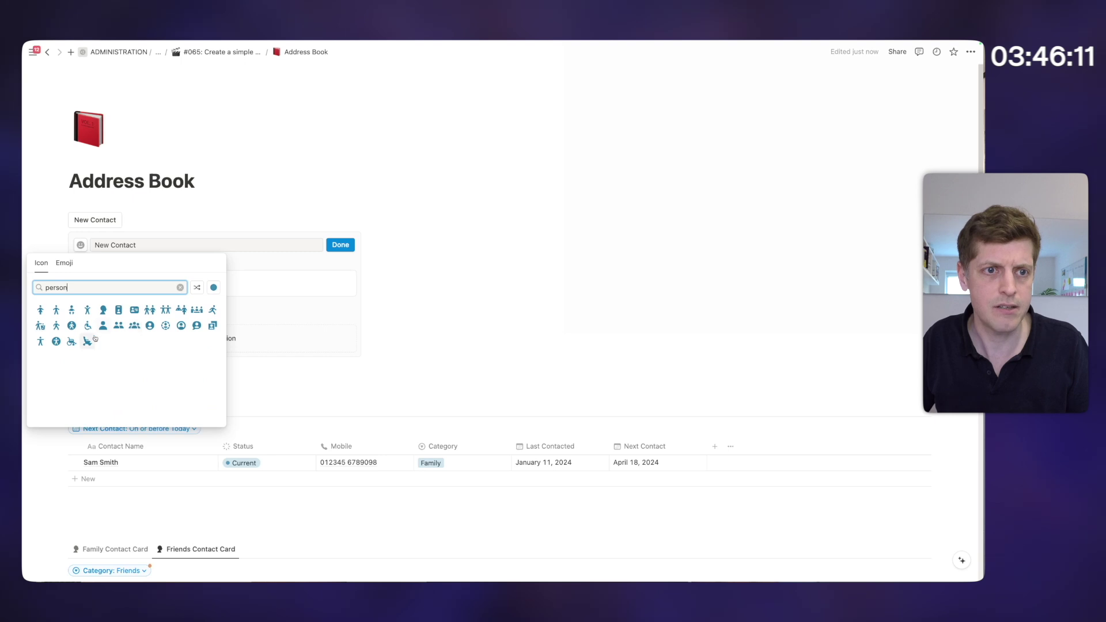
pyautogui.click(102, 326)
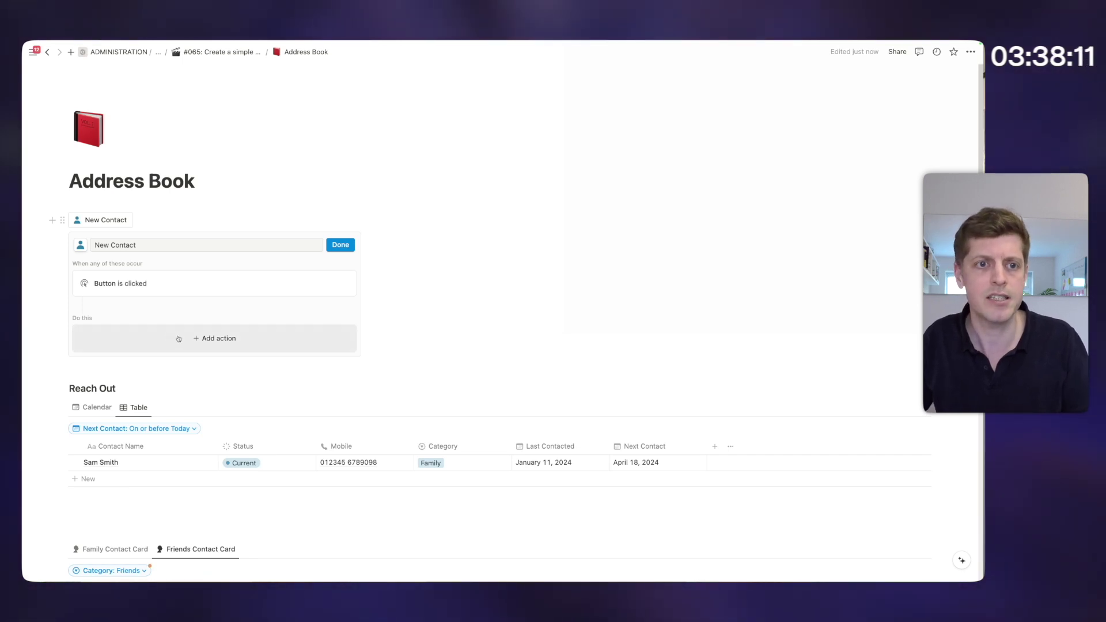
# Step: Give the button a Show confirmation step followed by an Add page to step
pyautogui.click(178, 339)
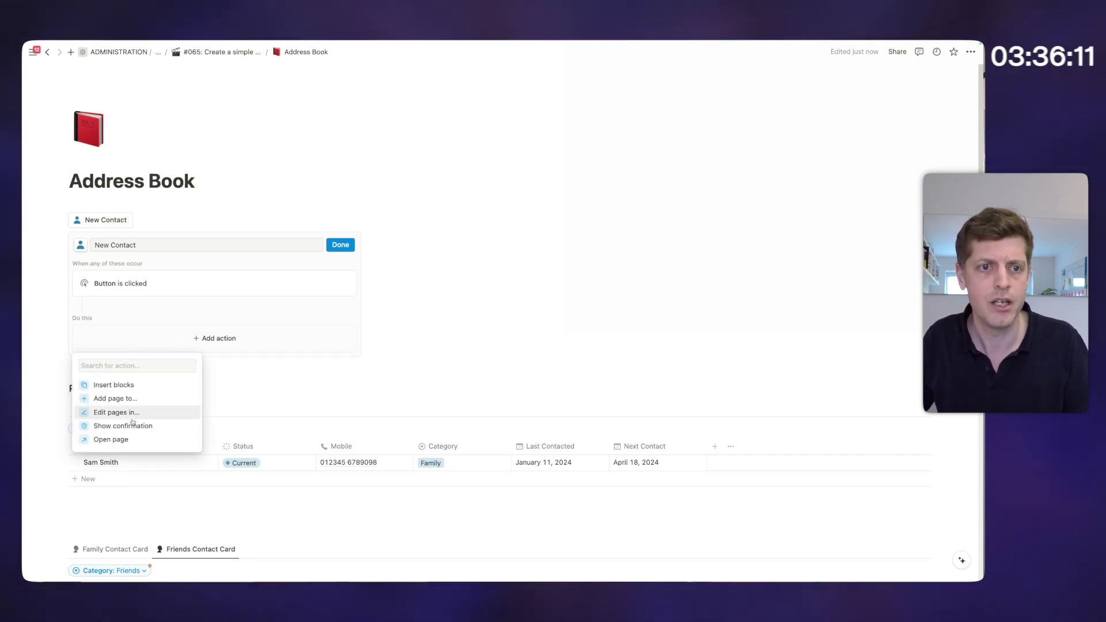
pyautogui.click(123, 426)
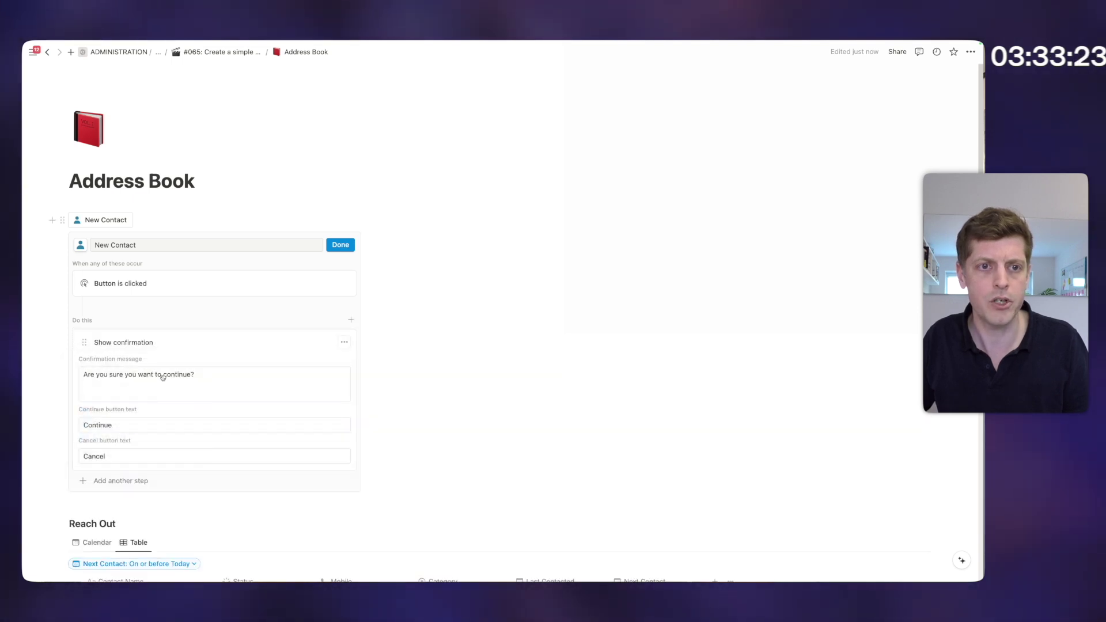
pyautogui.click(163, 375)
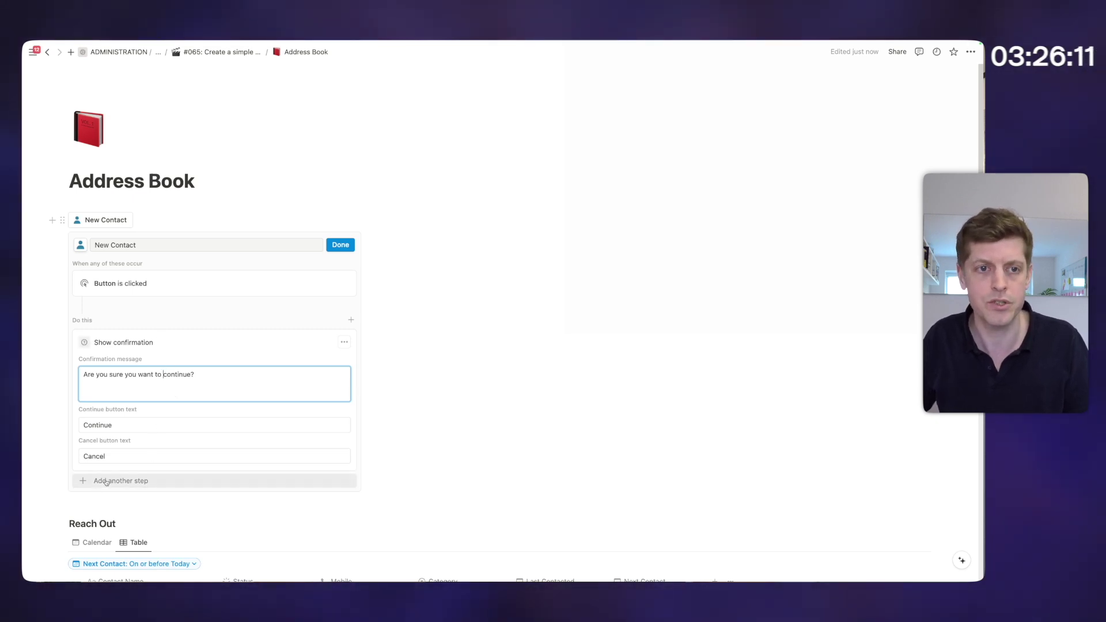
pyautogui.click(106, 481)
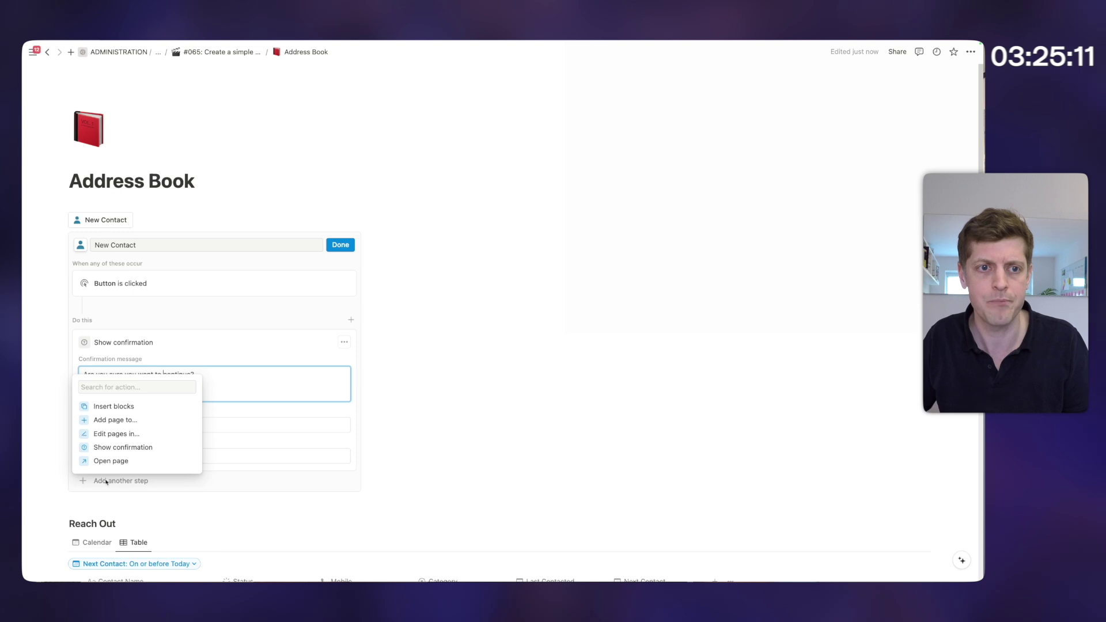
pyautogui.click(125, 419)
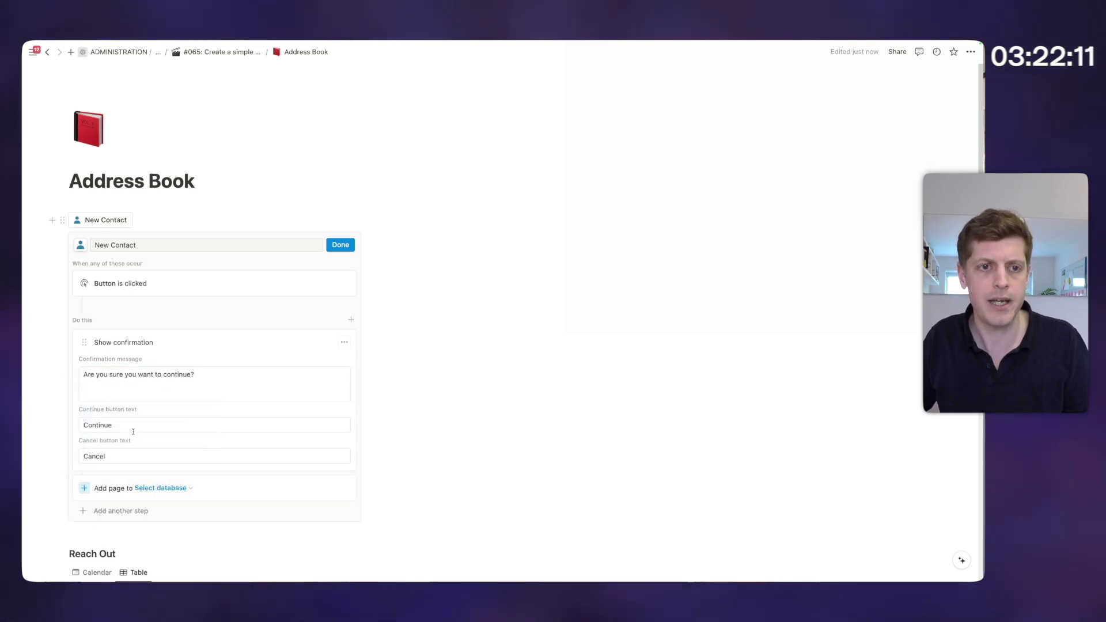
pyautogui.scroll(-3, 146, 449)
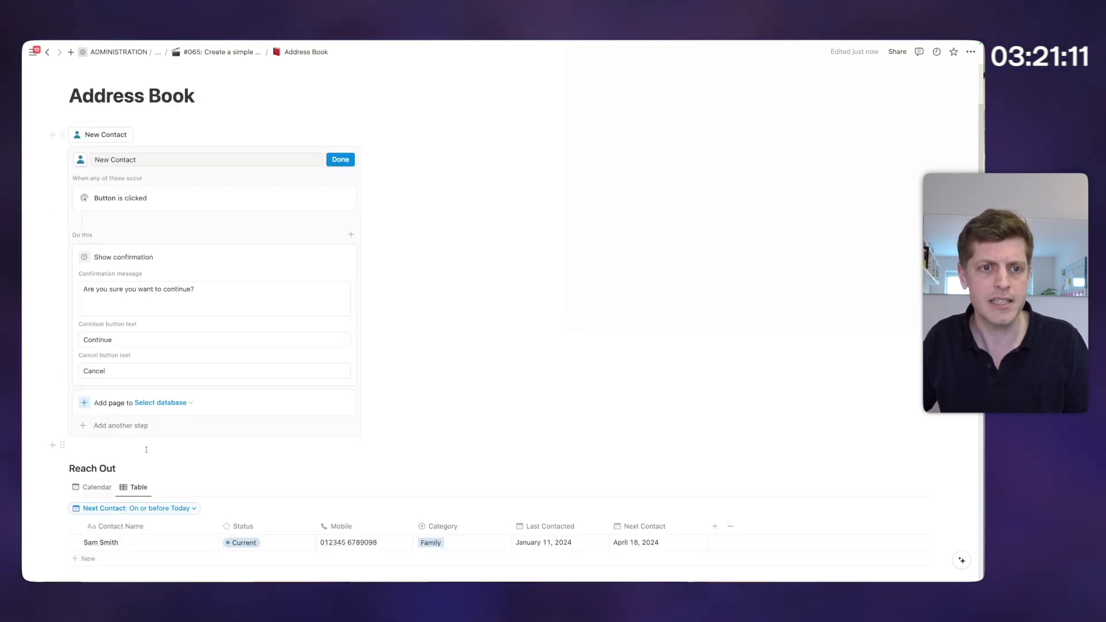
# Step: Set the add-page step's target database to Address Book
pyautogui.click(139, 403)
pyautogui.click(122, 275)
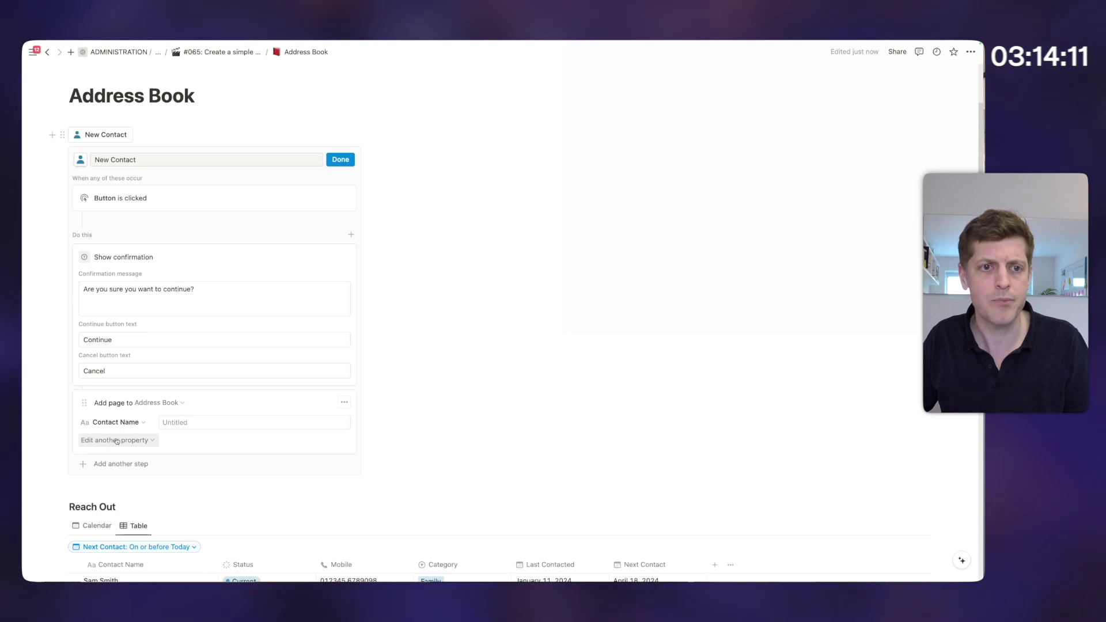
pyautogui.click(117, 441)
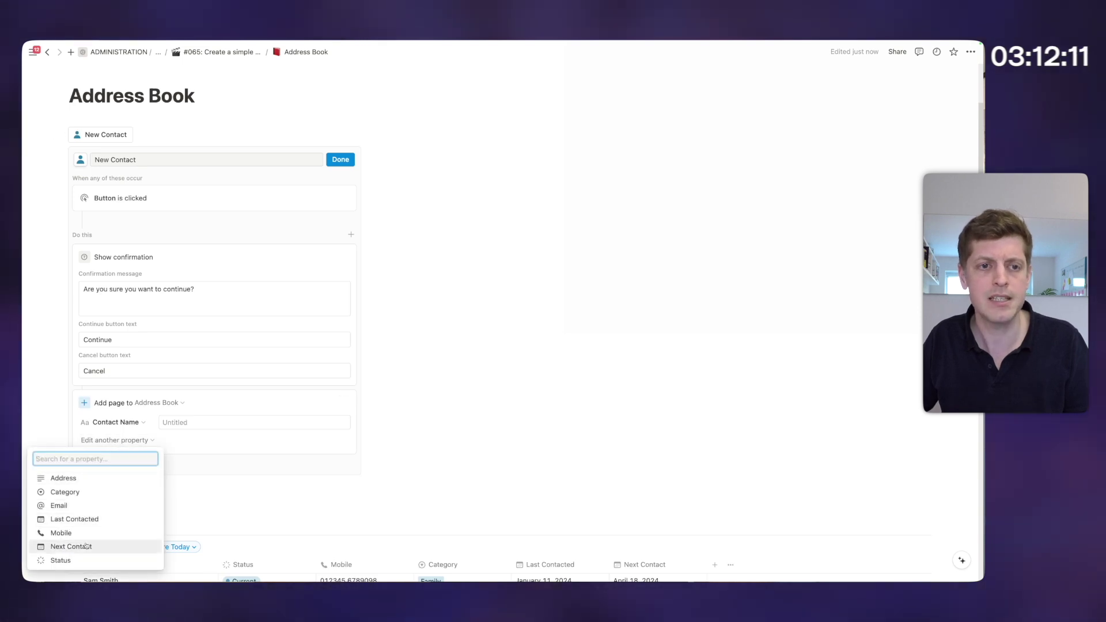
pyautogui.click(252, 438)
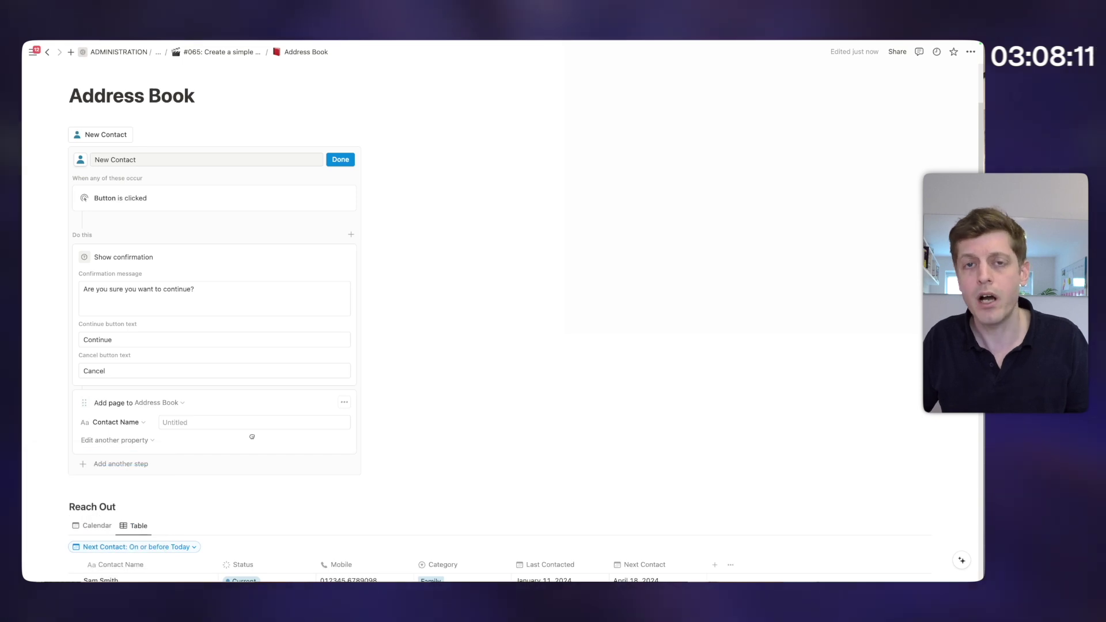
pyautogui.click(122, 466)
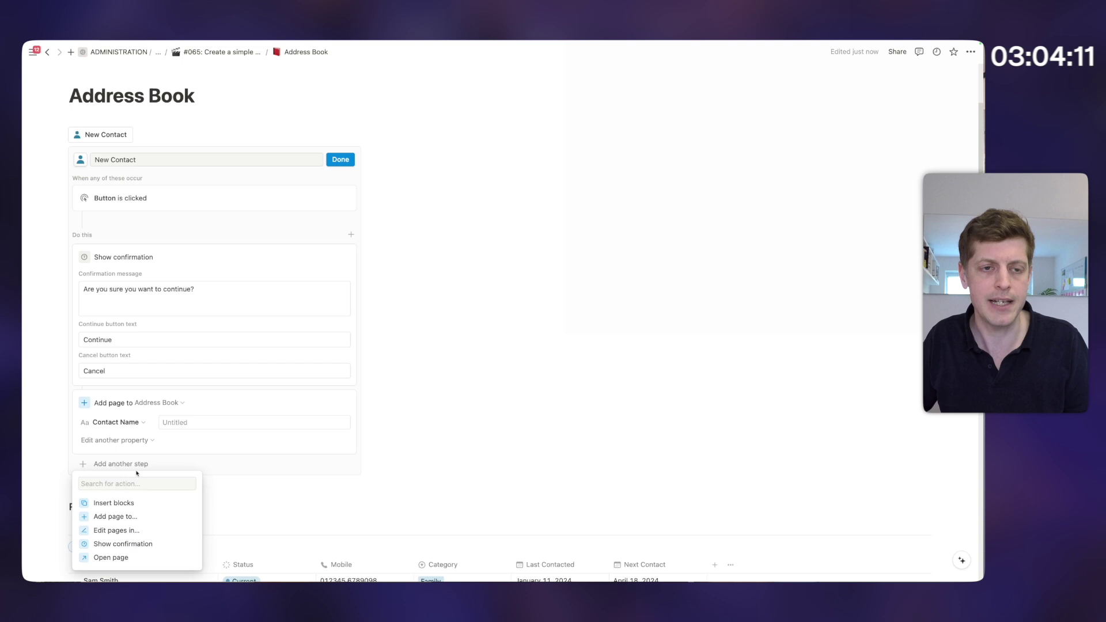
# Step: Add an Open page step for the newly added page and finish the button with Done
pyautogui.click(110, 558)
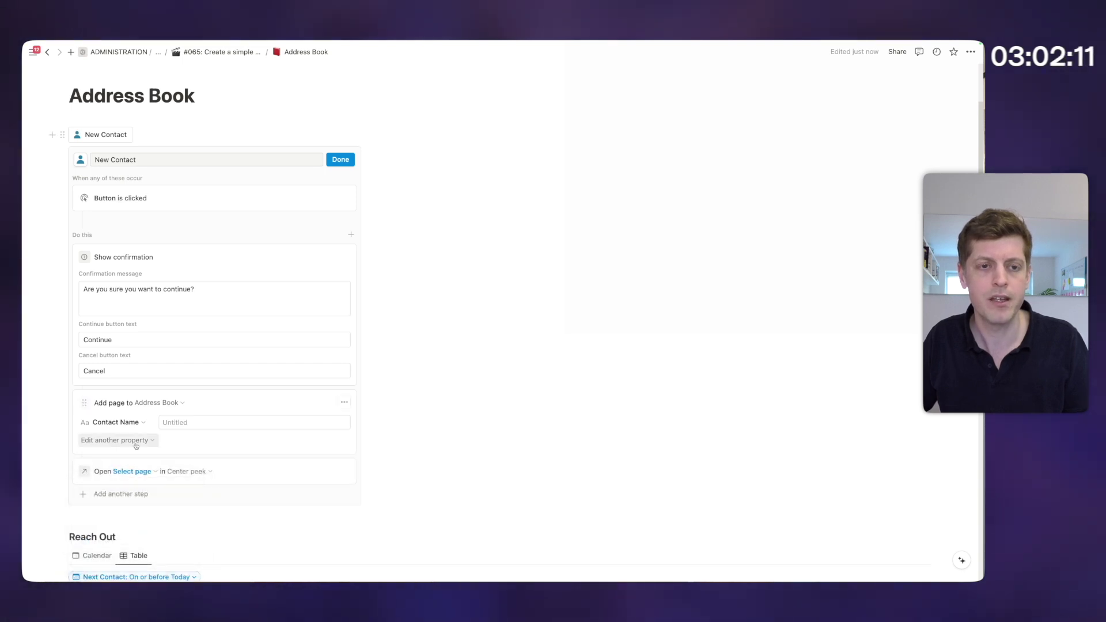
pyautogui.scroll(-2, 207, 356)
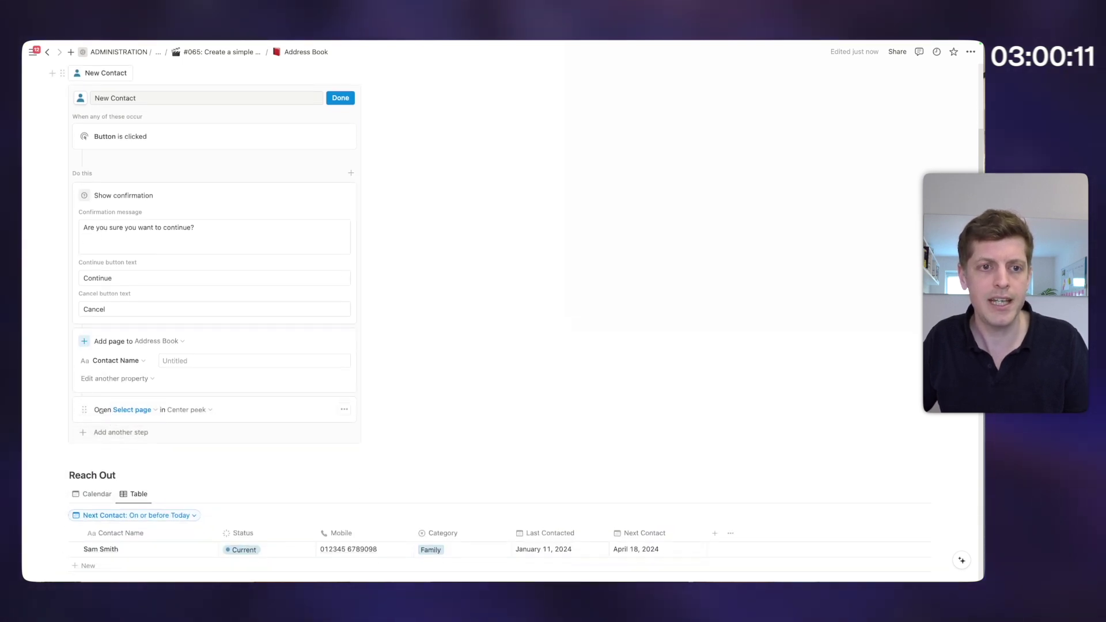
pyautogui.click(124, 412)
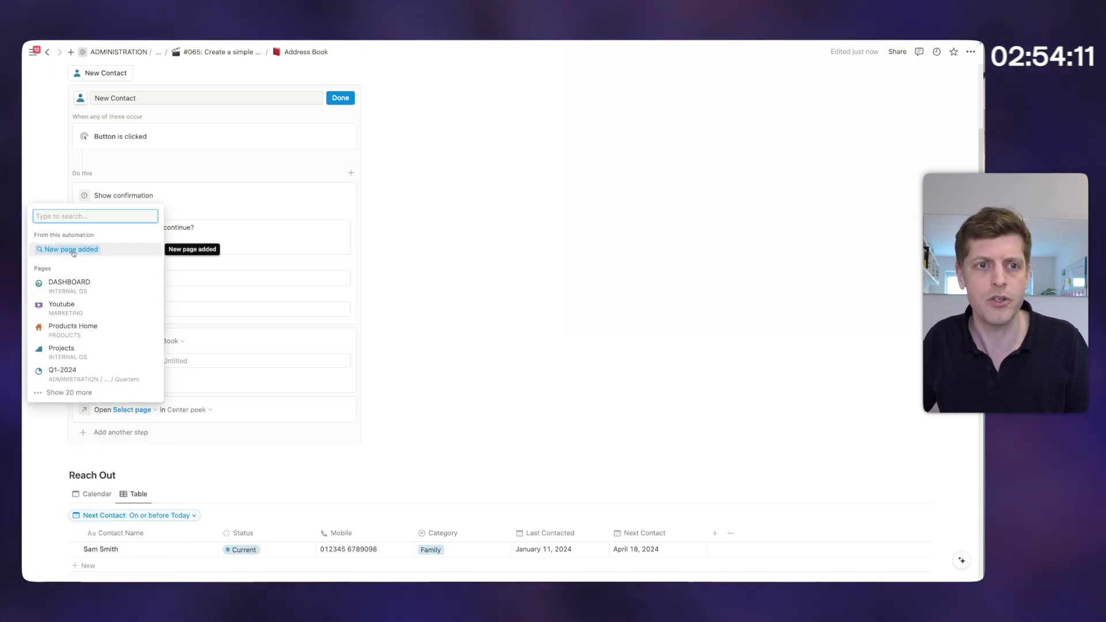
pyautogui.click(73, 251)
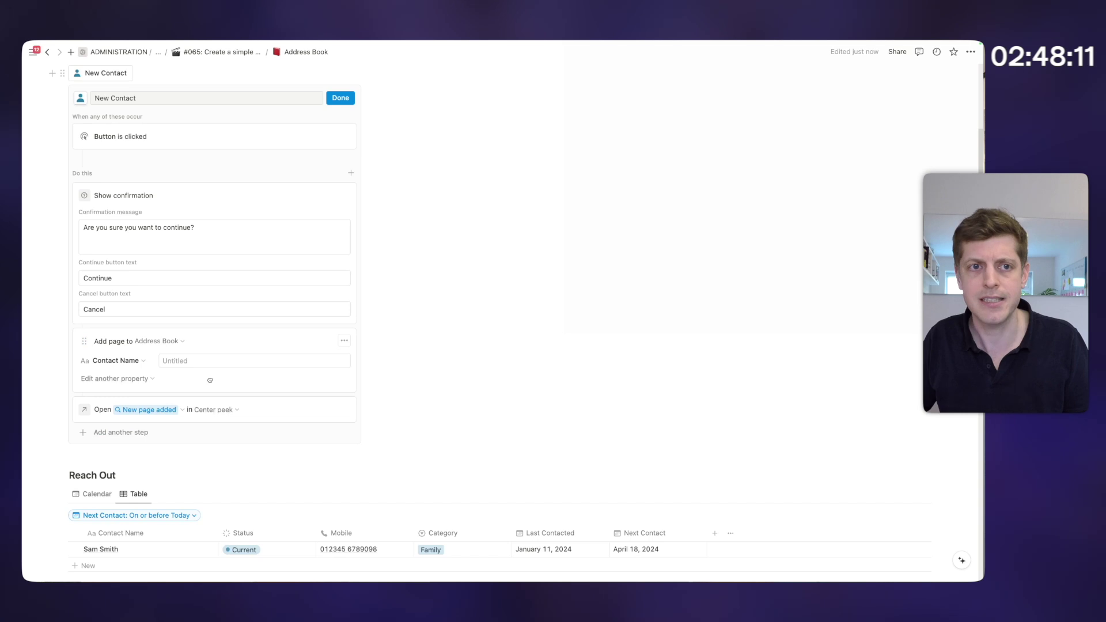
pyautogui.scroll(2, 208, 381)
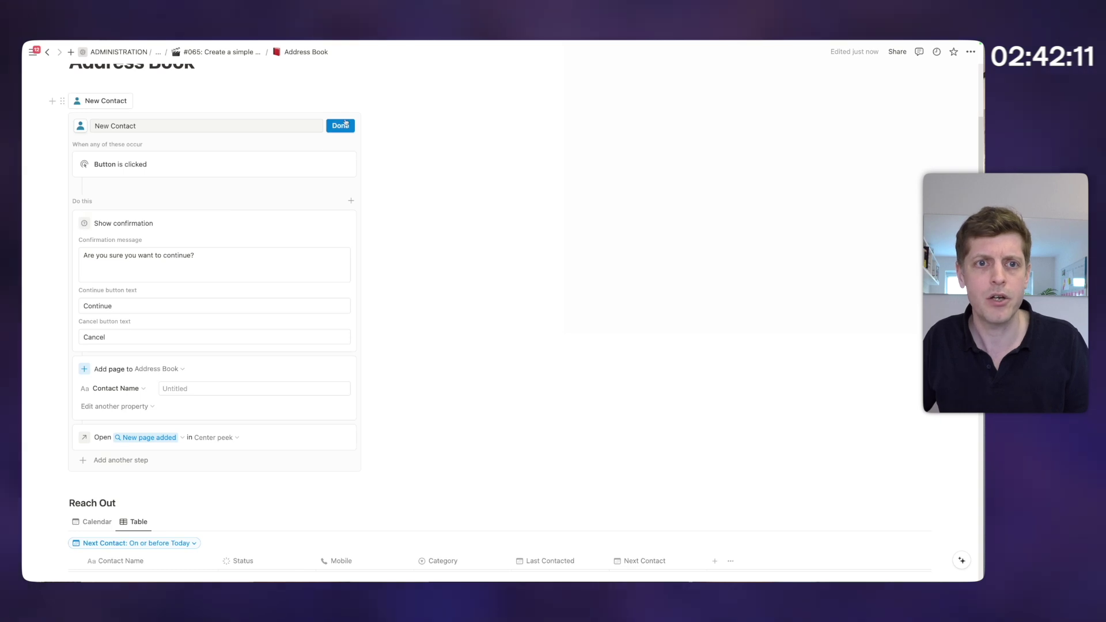
pyautogui.click(345, 123)
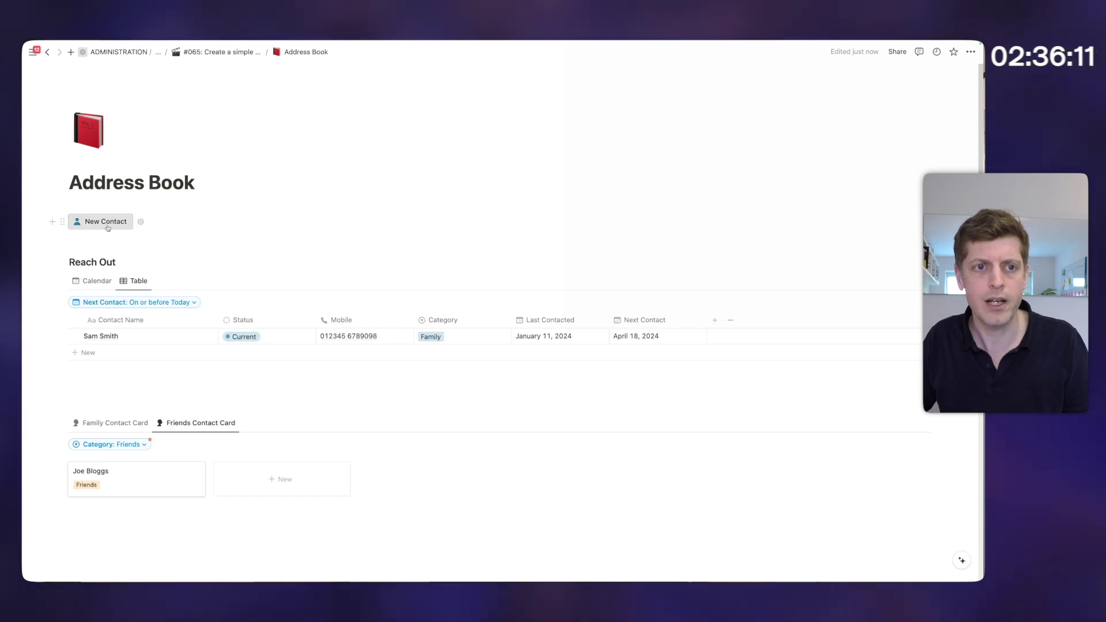
# Step: Create a 'Test Contact' entry with Last Contacted April 25, 2024, then close its page
pyautogui.click(106, 225)
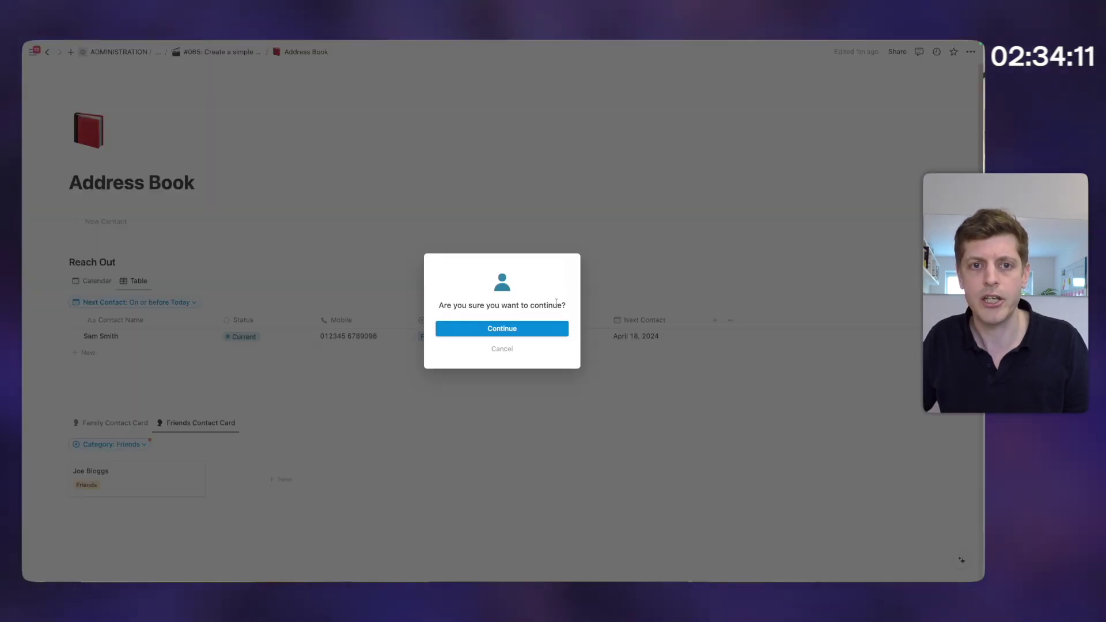
pyautogui.click(491, 334)
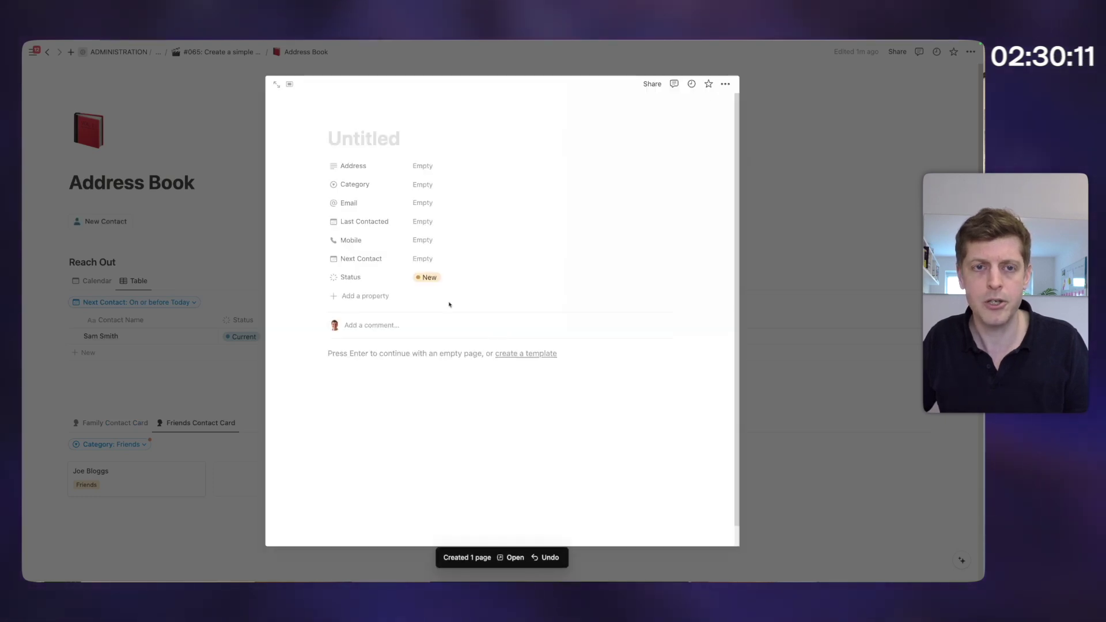
pyautogui.write('Test ')
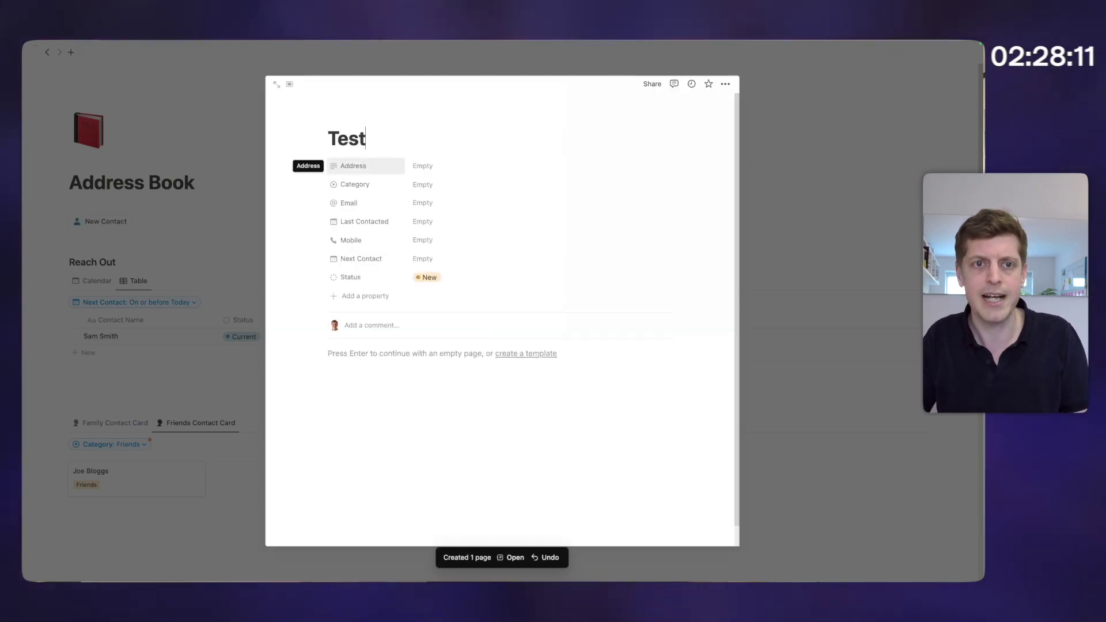
pyautogui.write('Contact')
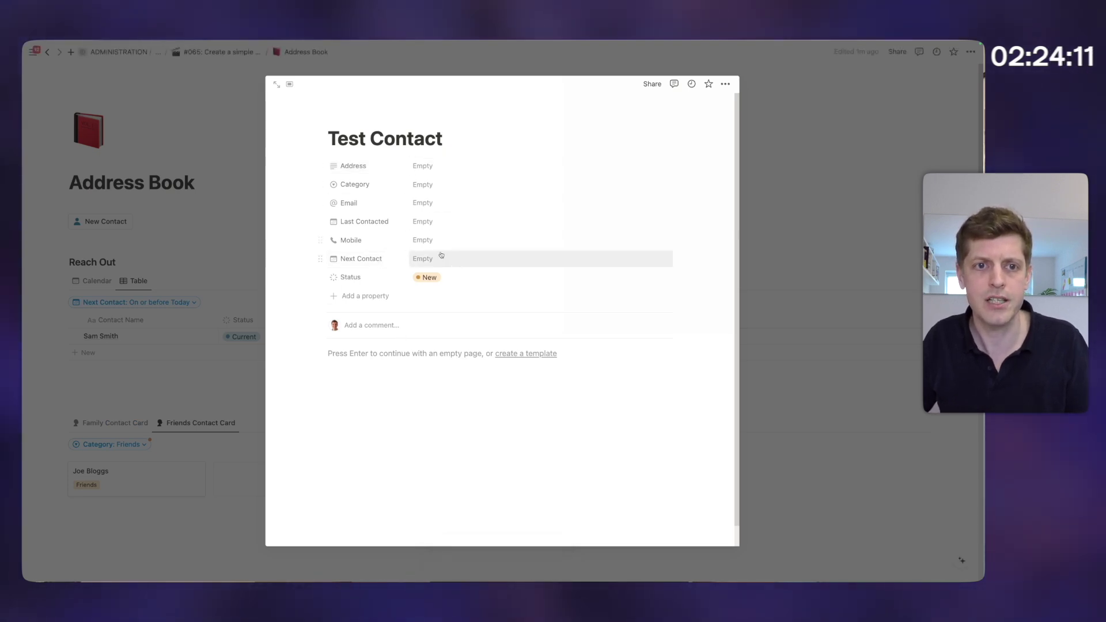
pyautogui.click(428, 223)
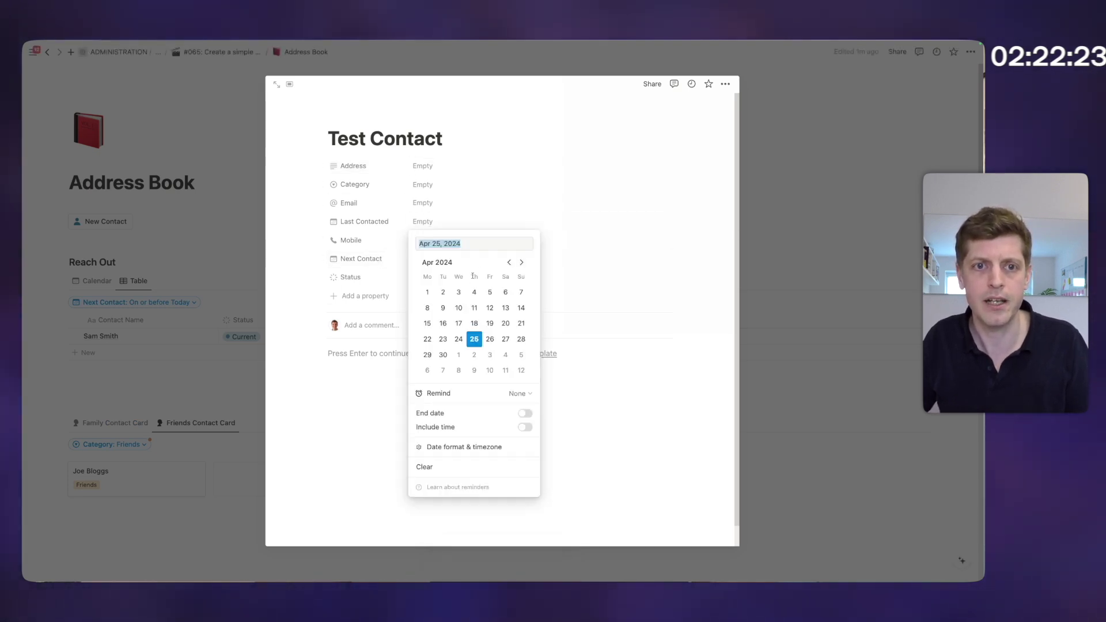
pyautogui.click(472, 340)
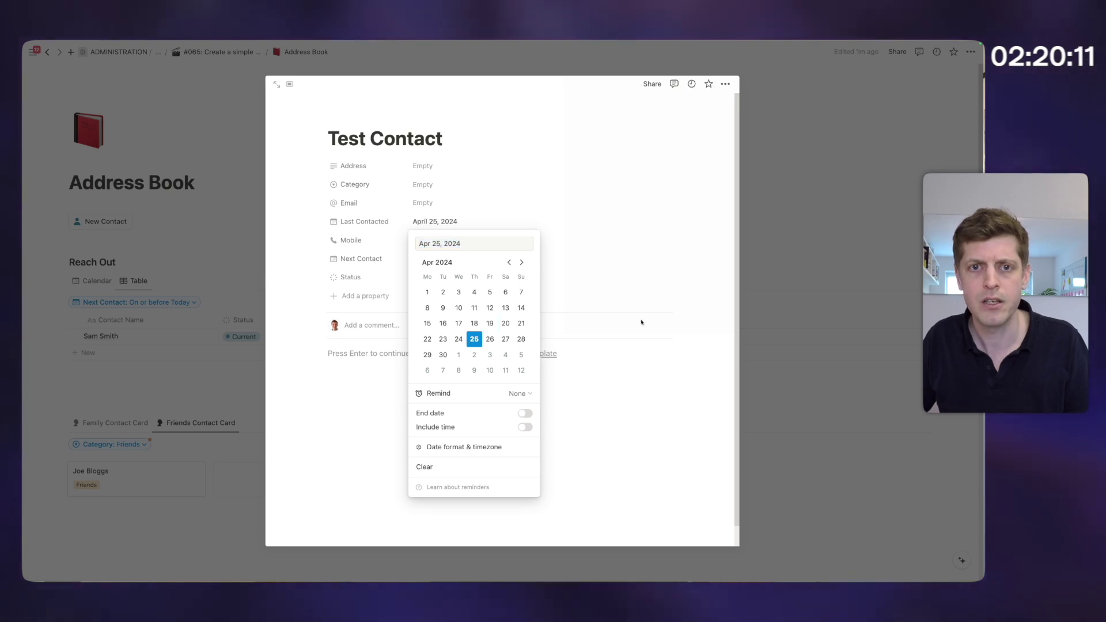
pyautogui.press('Escape')
pyautogui.press('Escape')
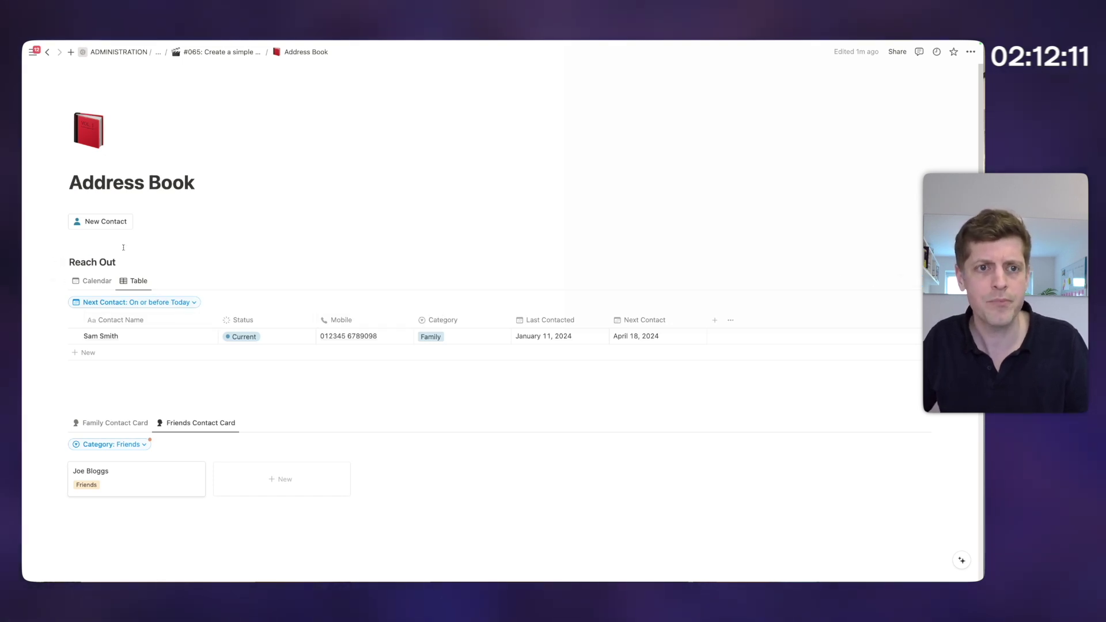
# Step: Insert a linked view of the Address Book database above Reach Out as a board
pyautogui.click(138, 252)
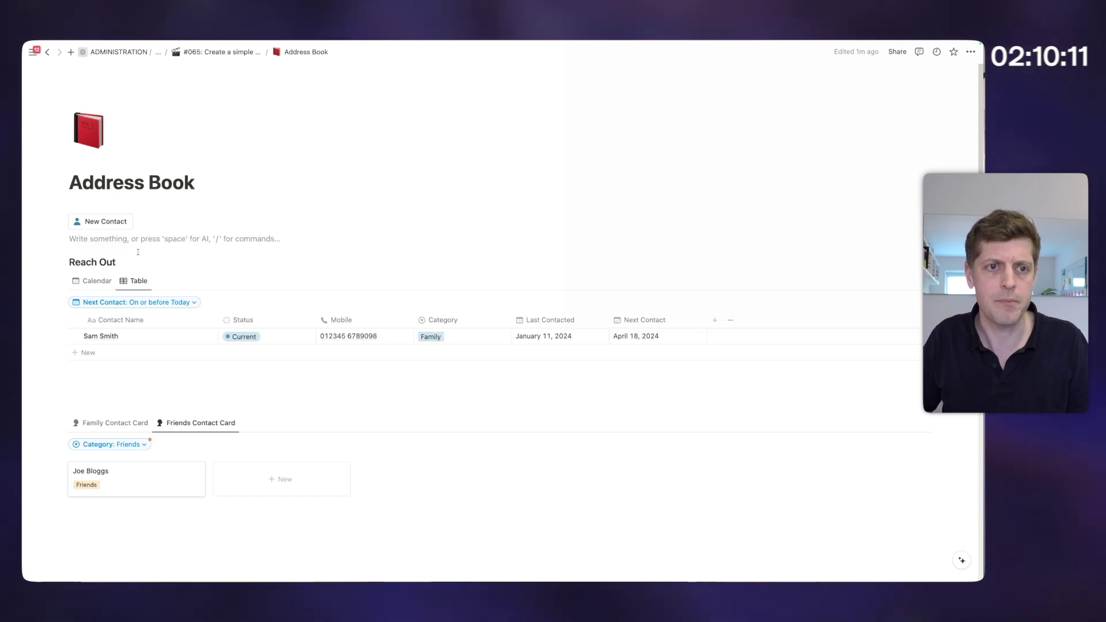
pyautogui.press('Return')
pyautogui.click(138, 252)
pyautogui.write('/')
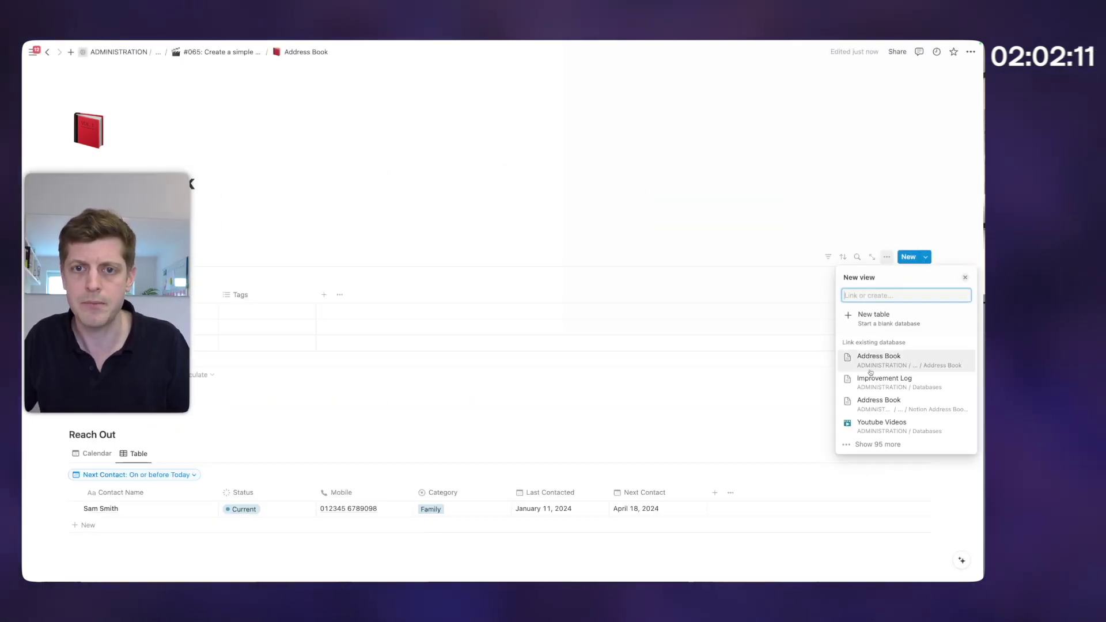
pyautogui.click(870, 368)
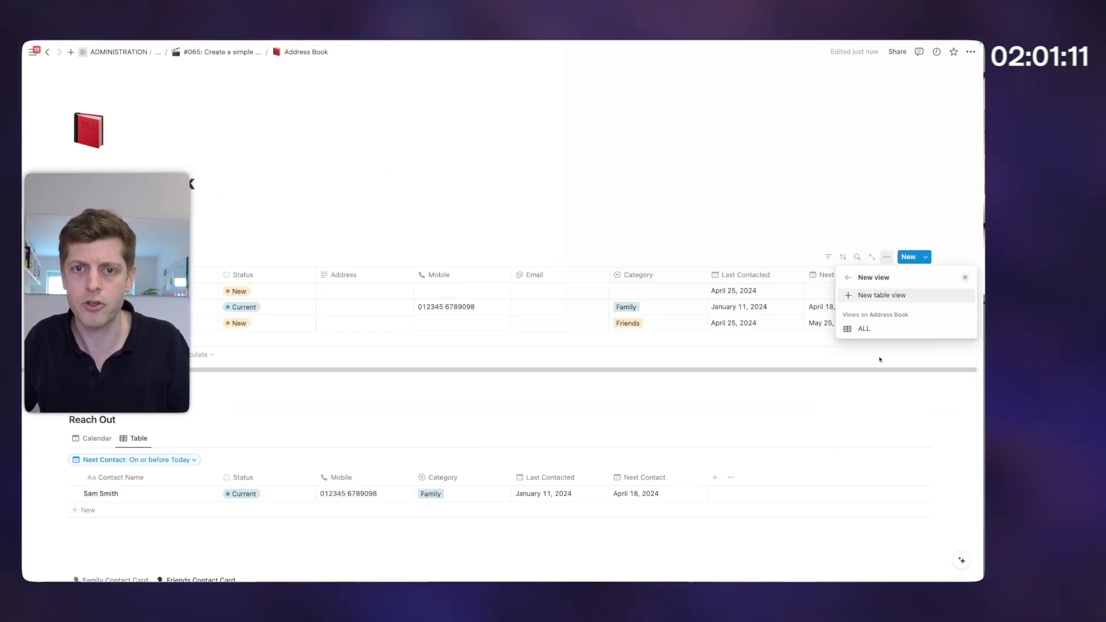
pyautogui.click(869, 295)
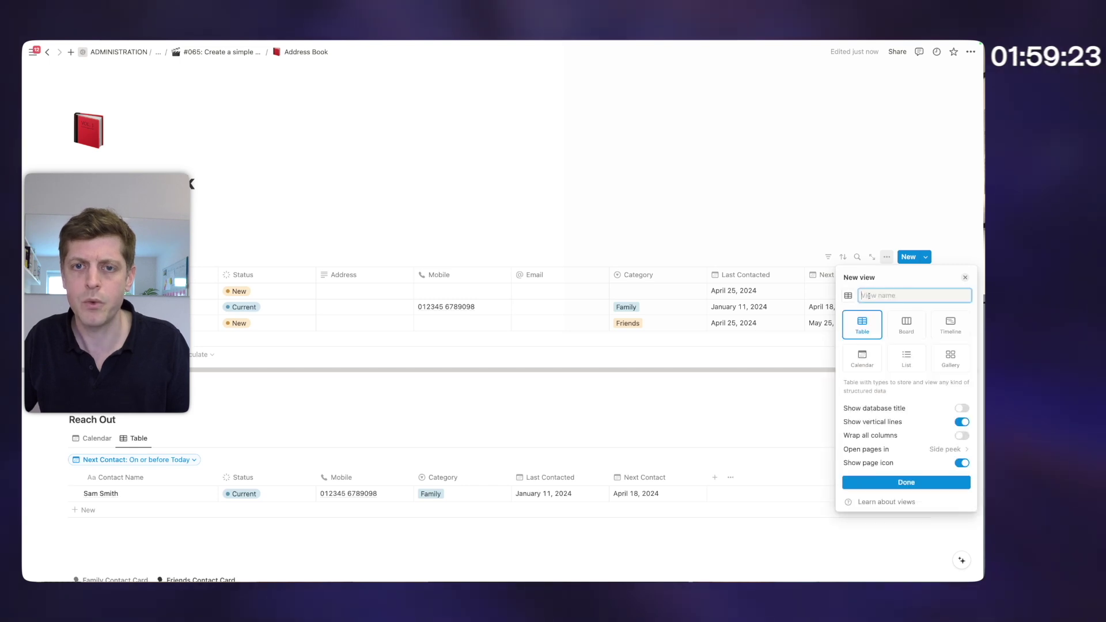
pyautogui.click(908, 330)
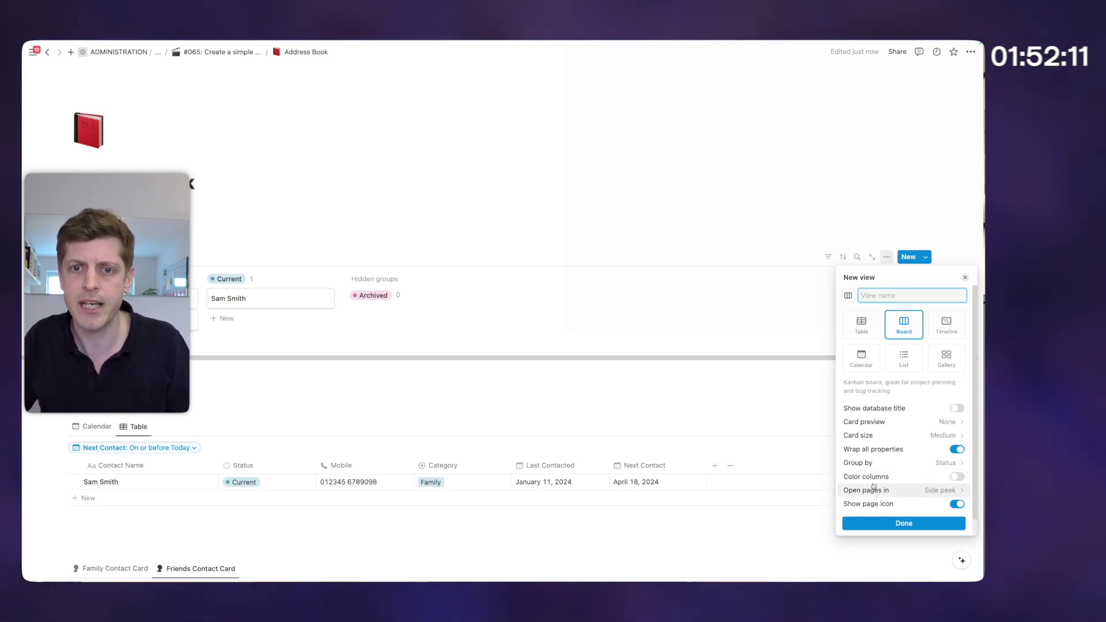
# Step: Group the board by Status and show the hidden Archived column
pyautogui.click(865, 463)
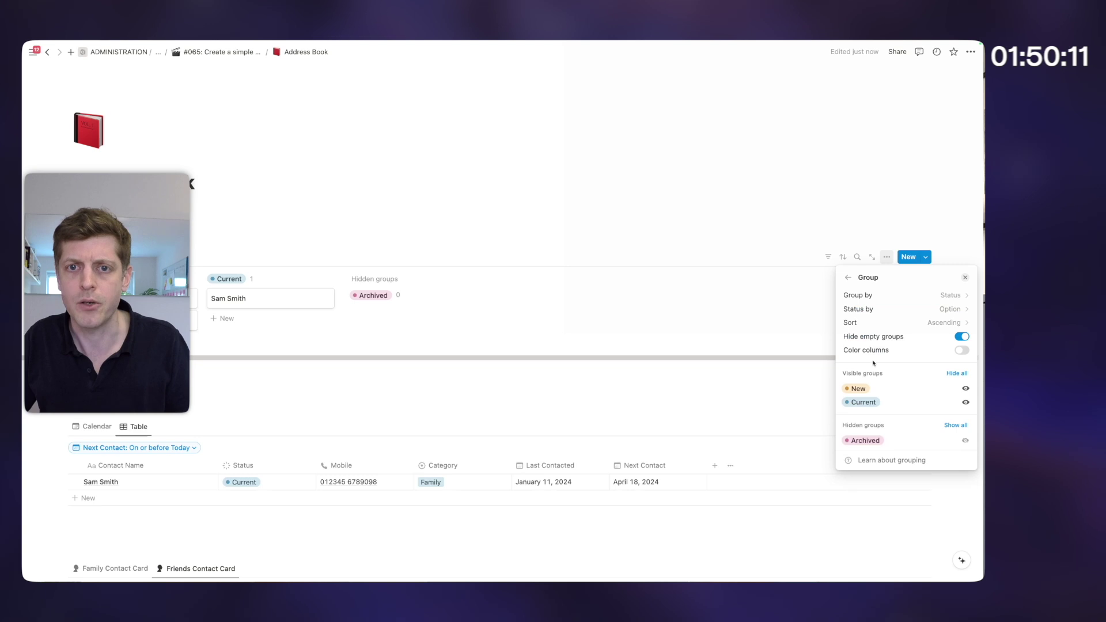
pyautogui.click(950, 309)
pyautogui.click(950, 297)
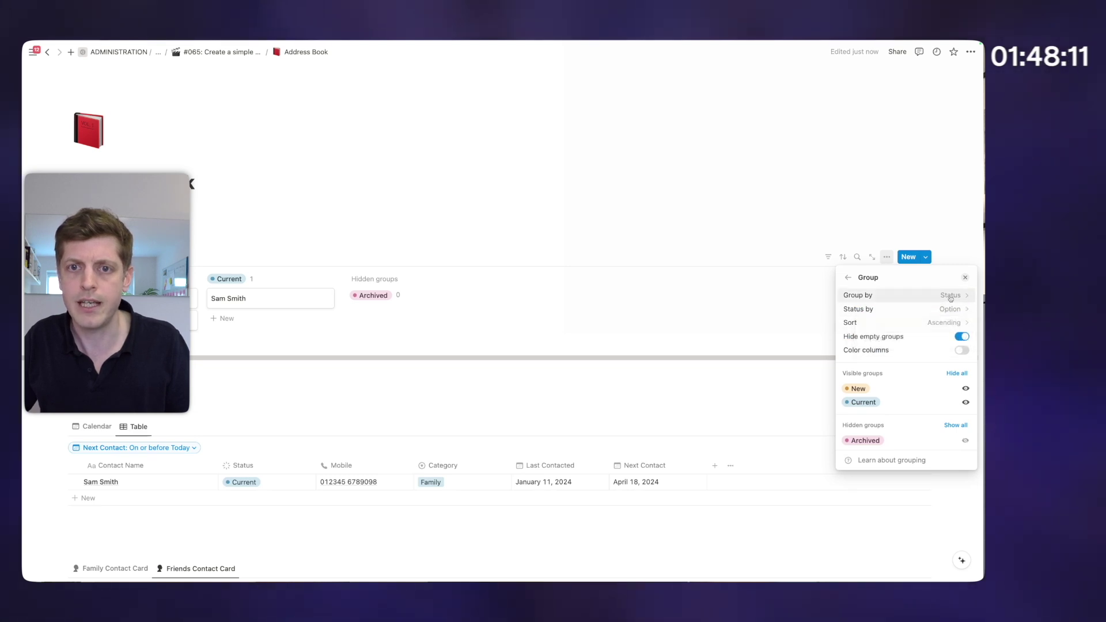
pyautogui.click(950, 297)
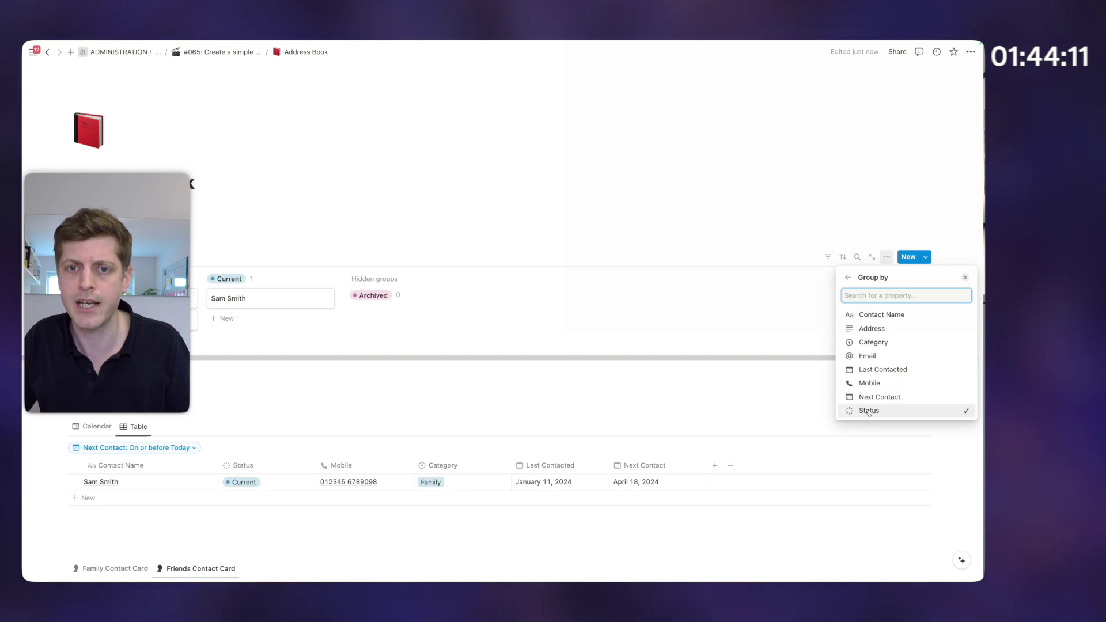
pyautogui.click(868, 411)
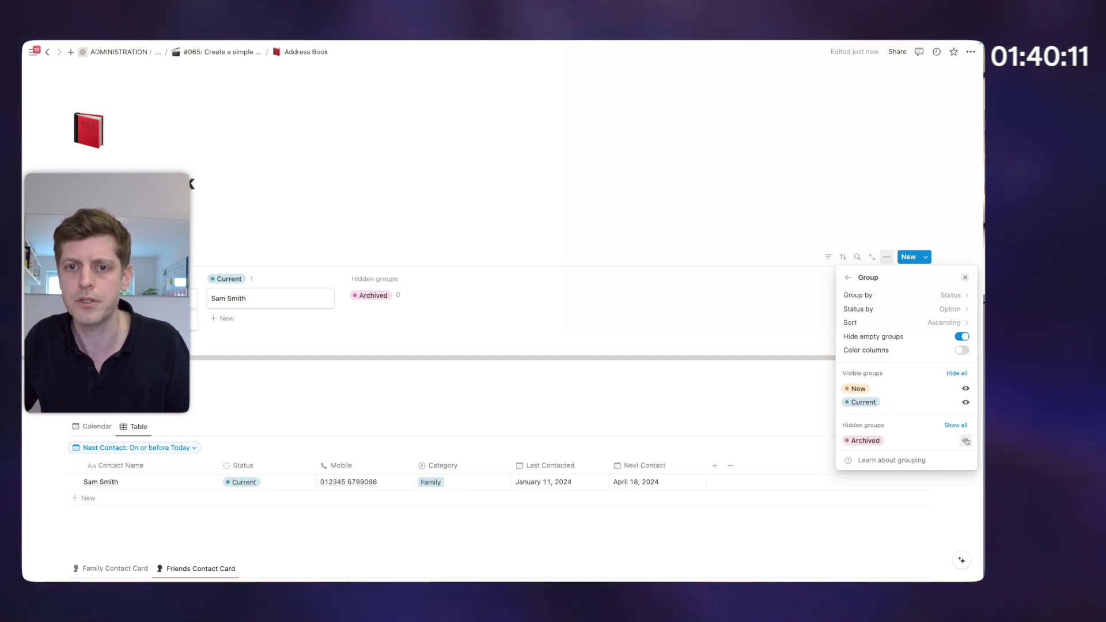
pyautogui.click(966, 441)
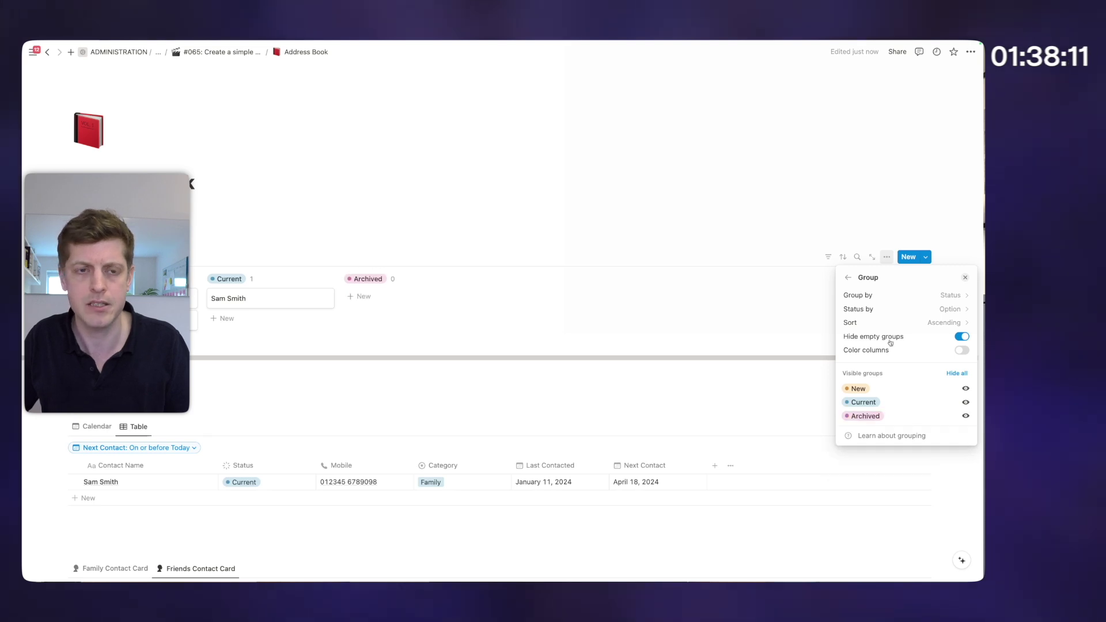
pyautogui.click(847, 278)
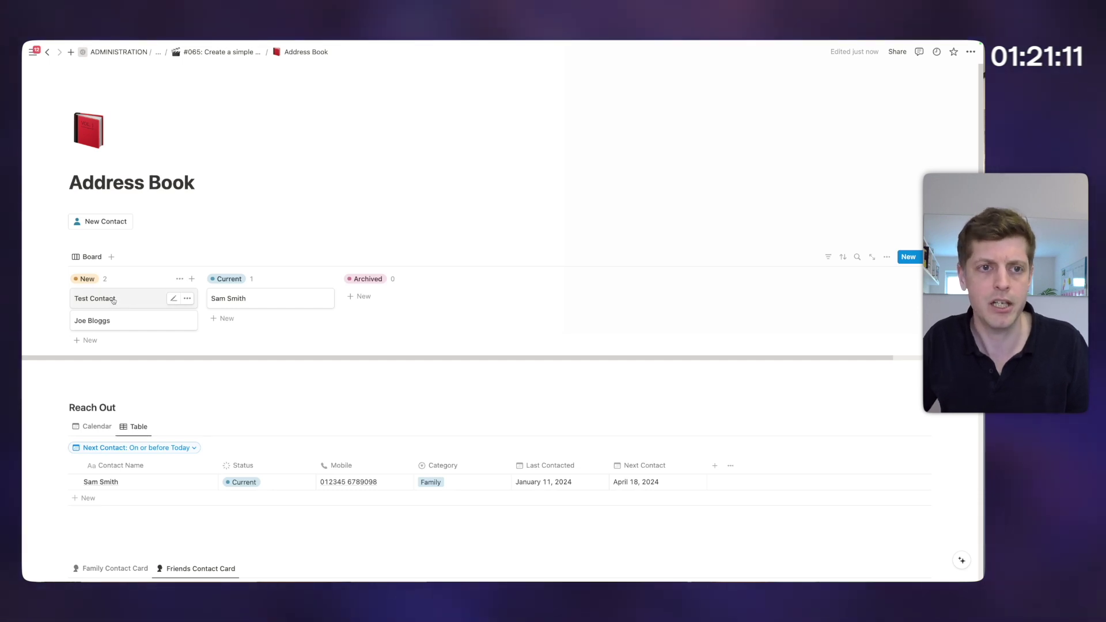
# Step: Move the Test Contact card to Current and the Sam Smith card to Archived
pyautogui.moveTo(114, 300); pyautogui.dragTo(240, 309)
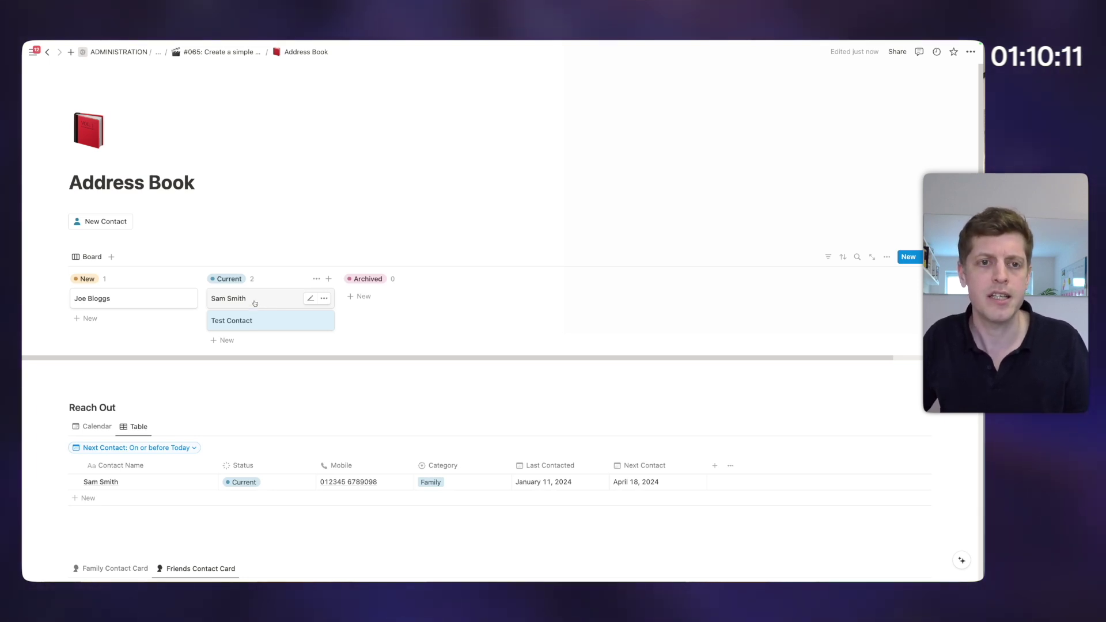
pyautogui.moveTo(256, 300); pyautogui.dragTo(368, 298)
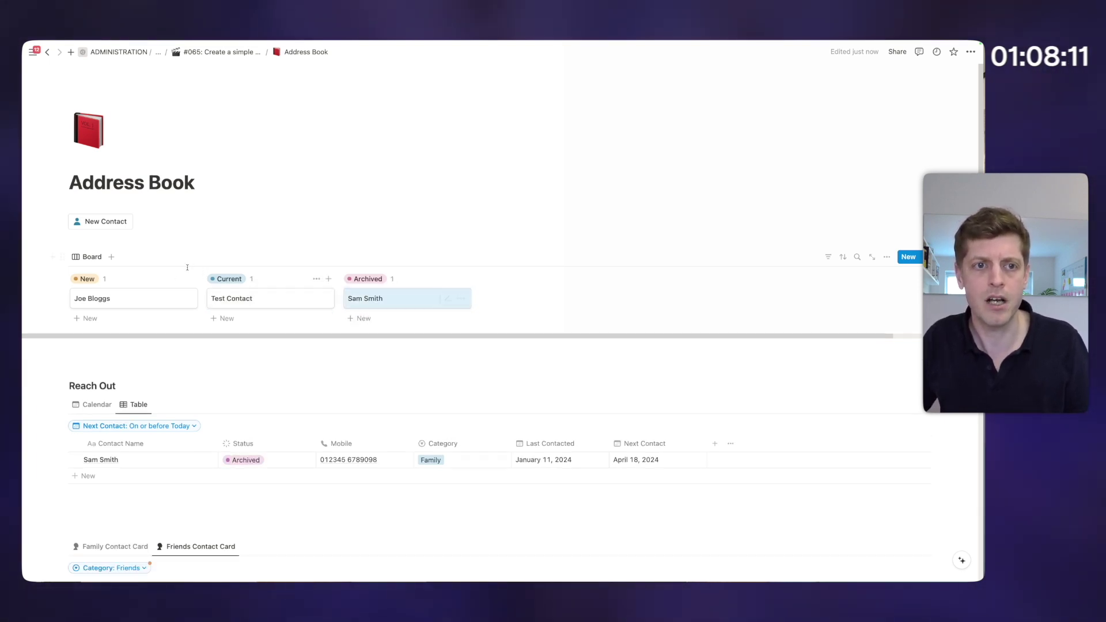
pyautogui.click(91, 257)
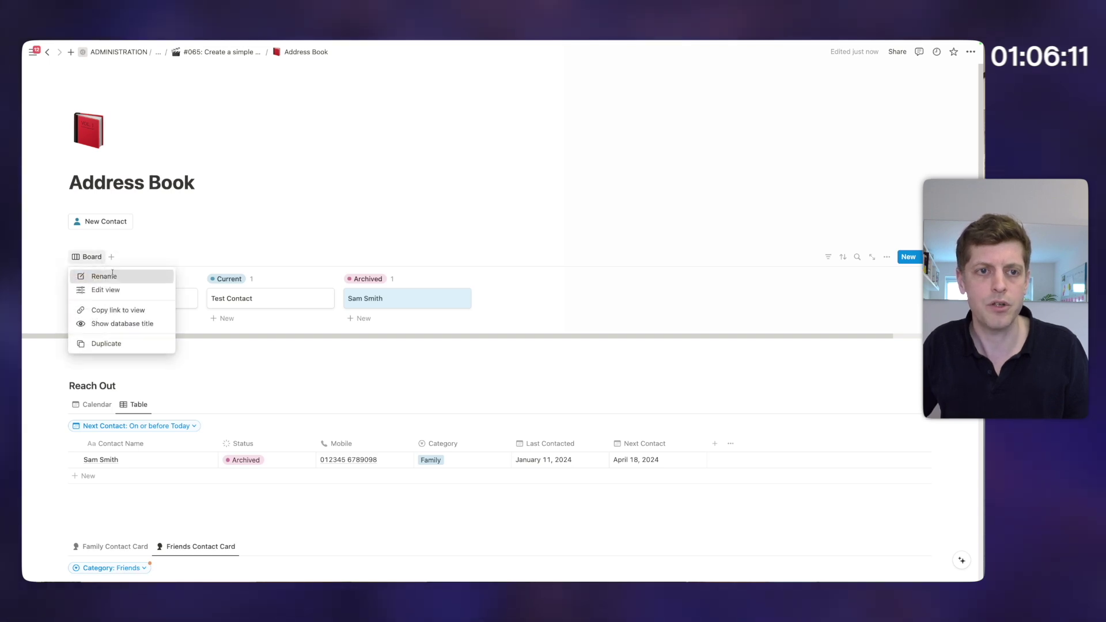
# Step: Rename the board view to 'Contact Status'
pyautogui.click(99, 289)
pyautogui.write('Cont')
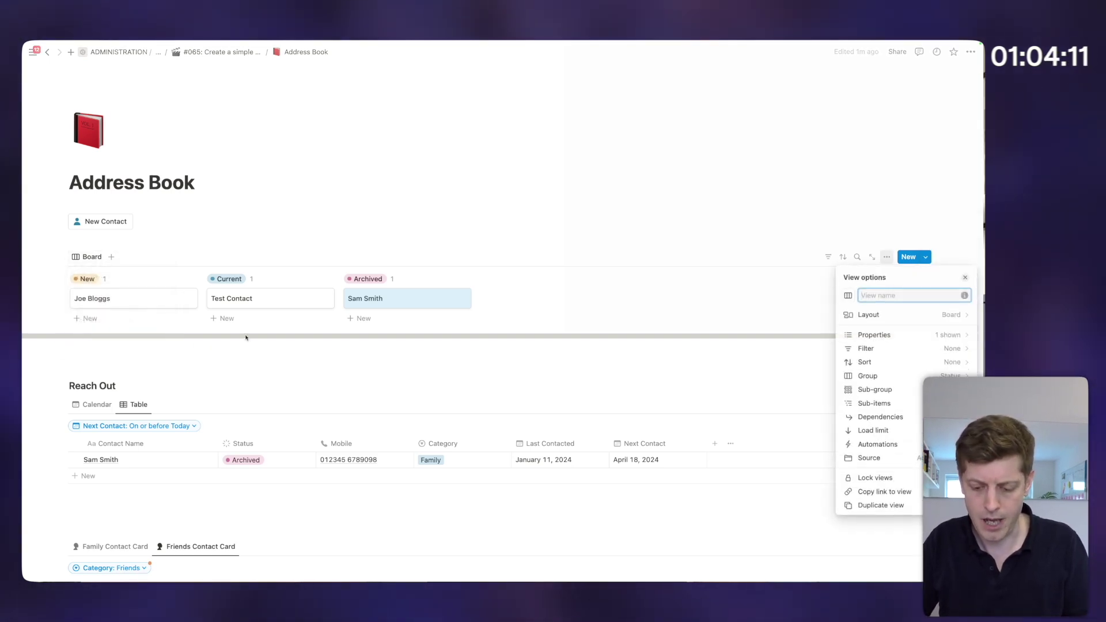
pyautogui.write('act Status')
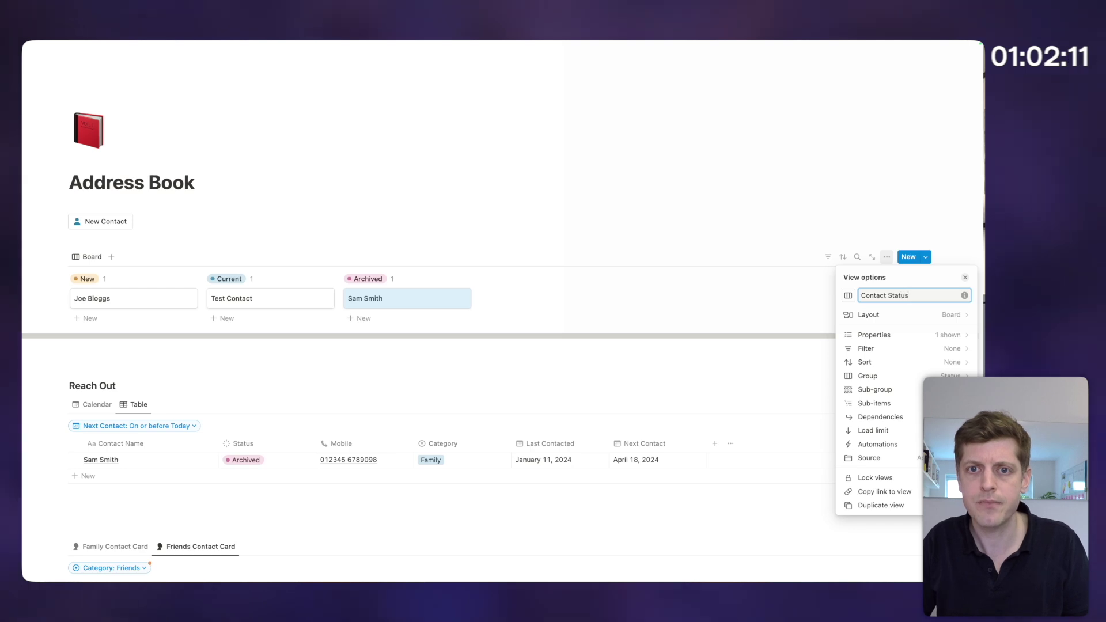
pyautogui.press('Return')
pyautogui.click(125, 242)
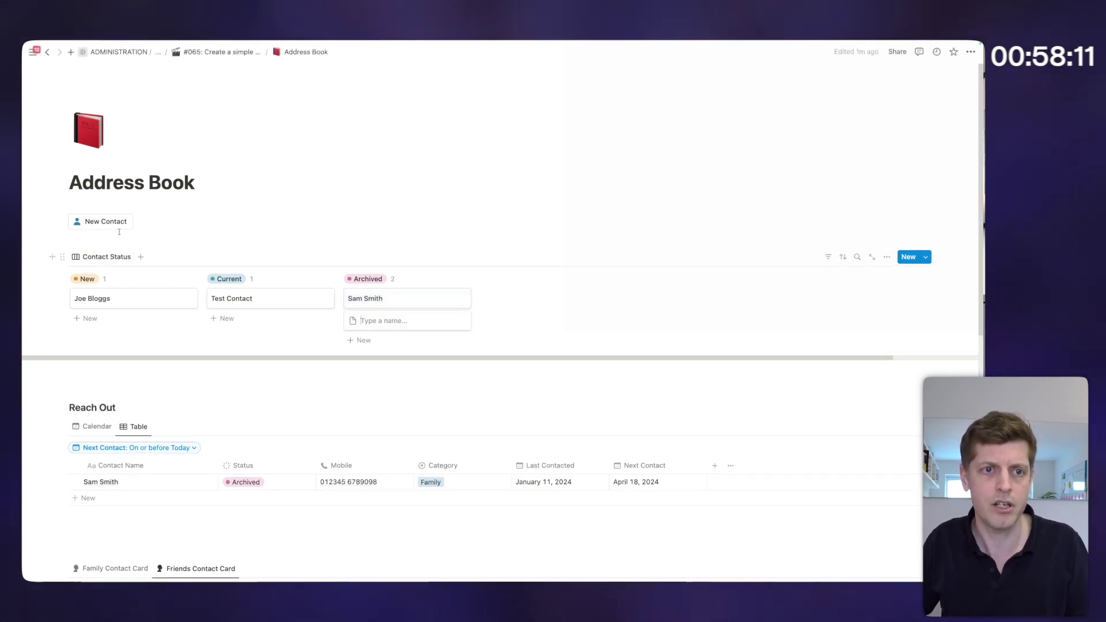
# Step: Add a 'Contact Status' level-3 heading directly above the board
pyautogui.click(169, 226)
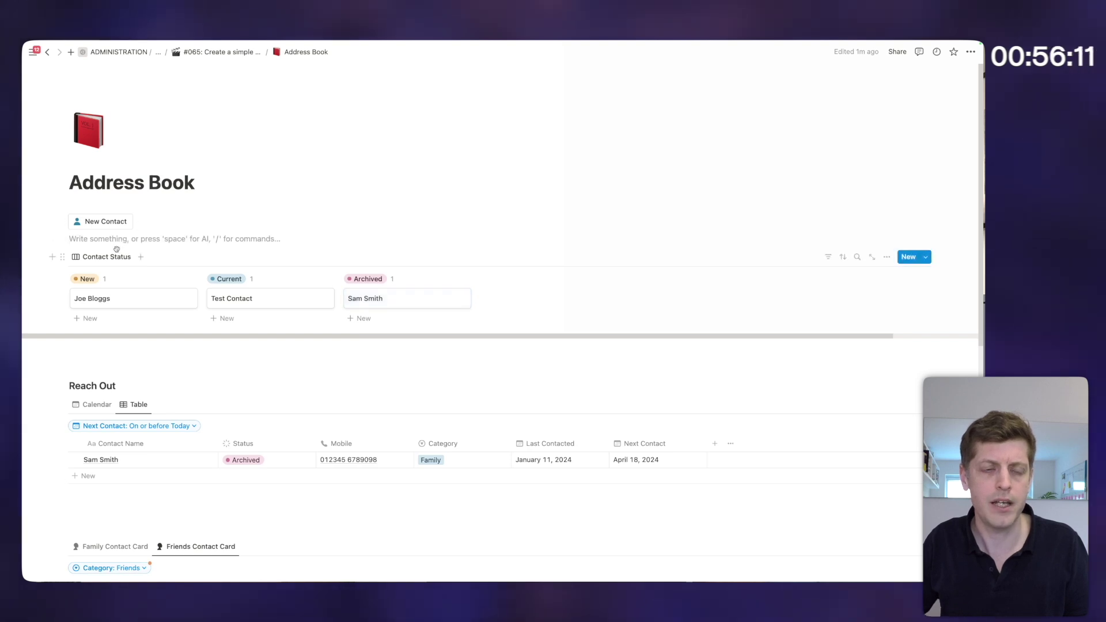
pyautogui.write('### Con')
pyautogui.write('tac')
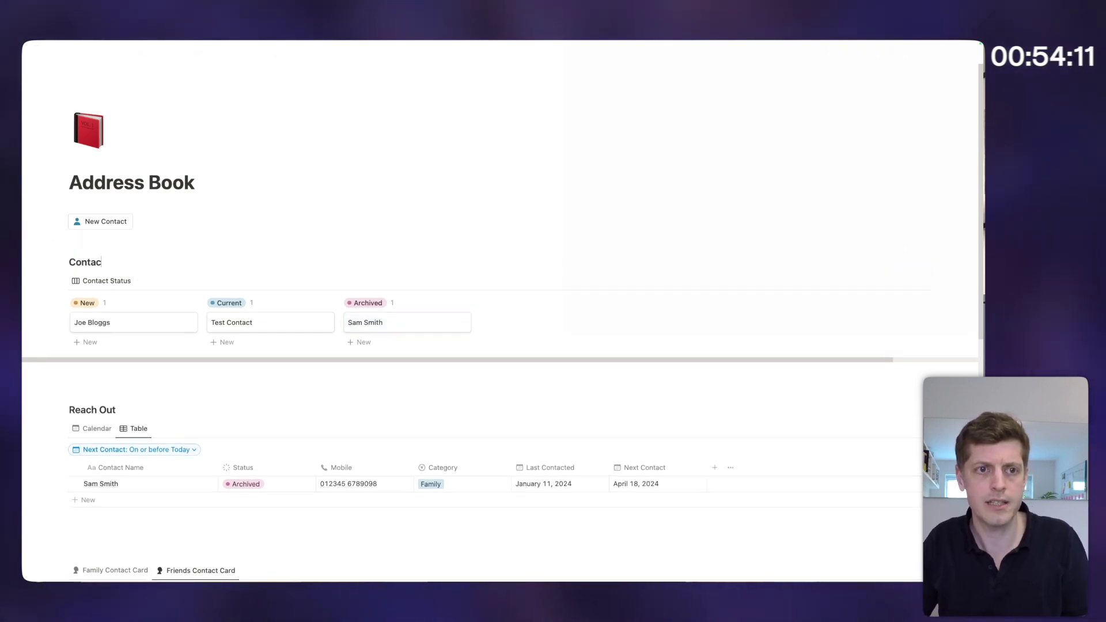
pyautogui.write('t Status')
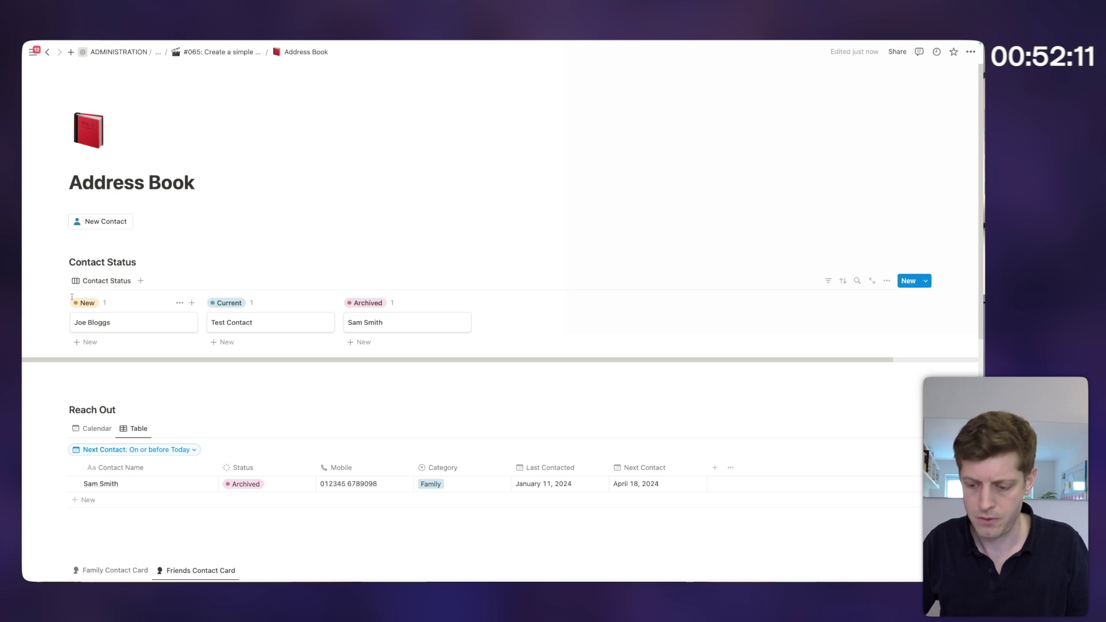
pyautogui.press('Return')
pyautogui.press('BackSpace')
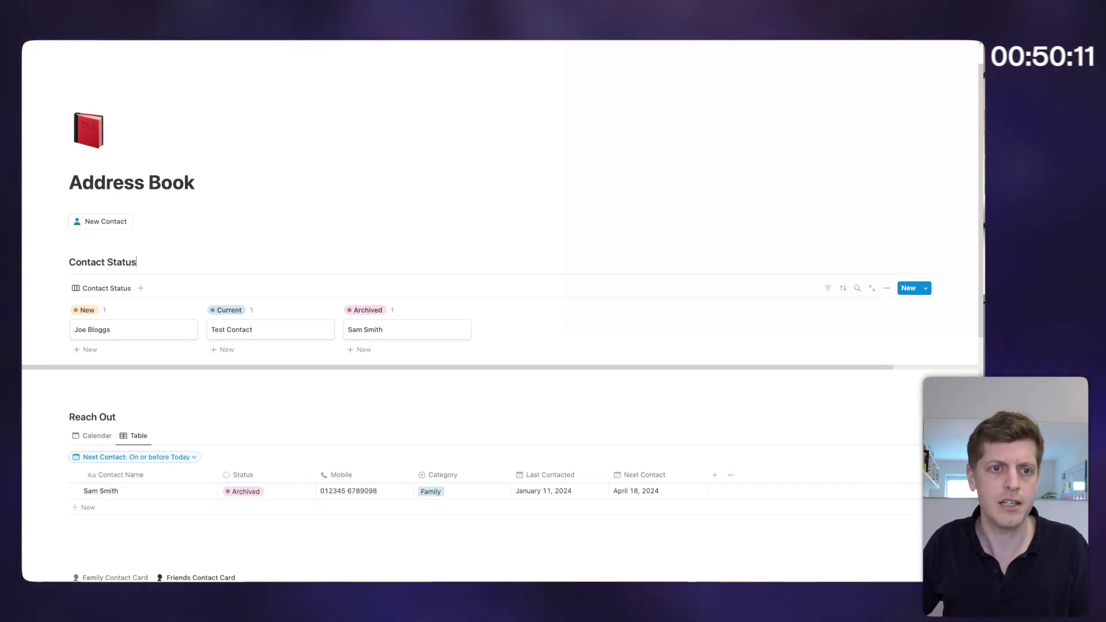